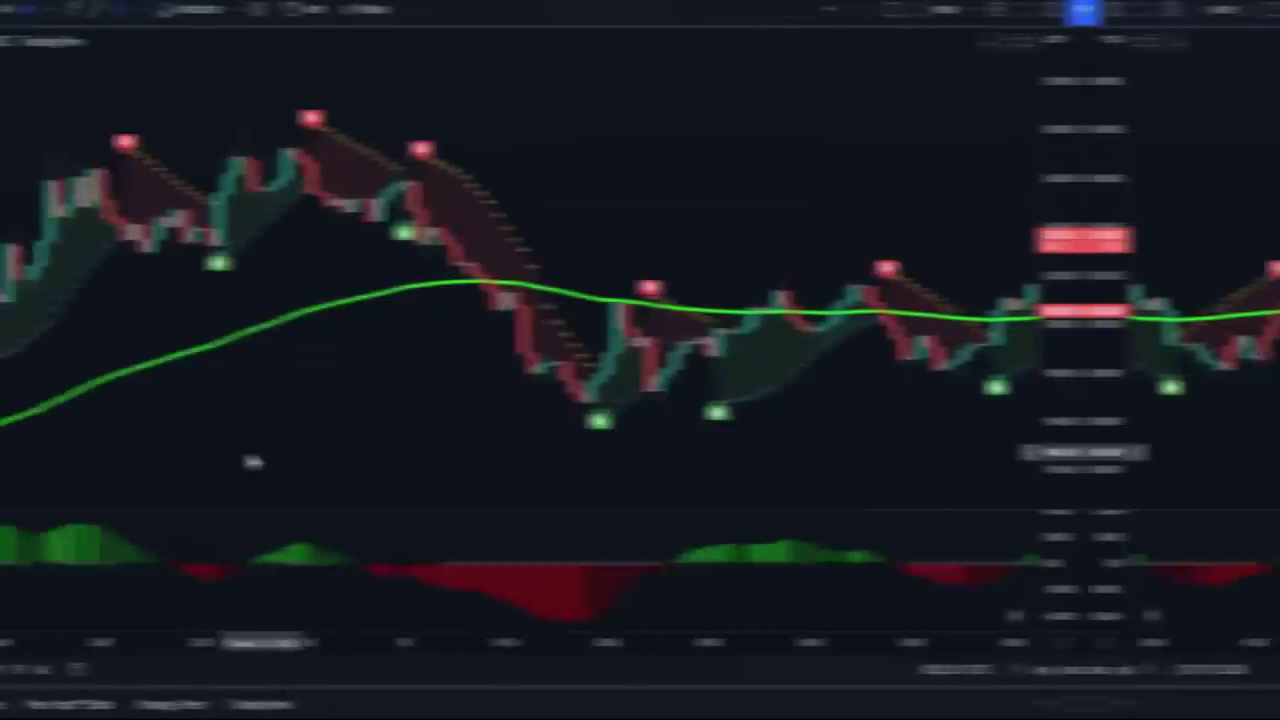
drag(806, 371, 480, 428)
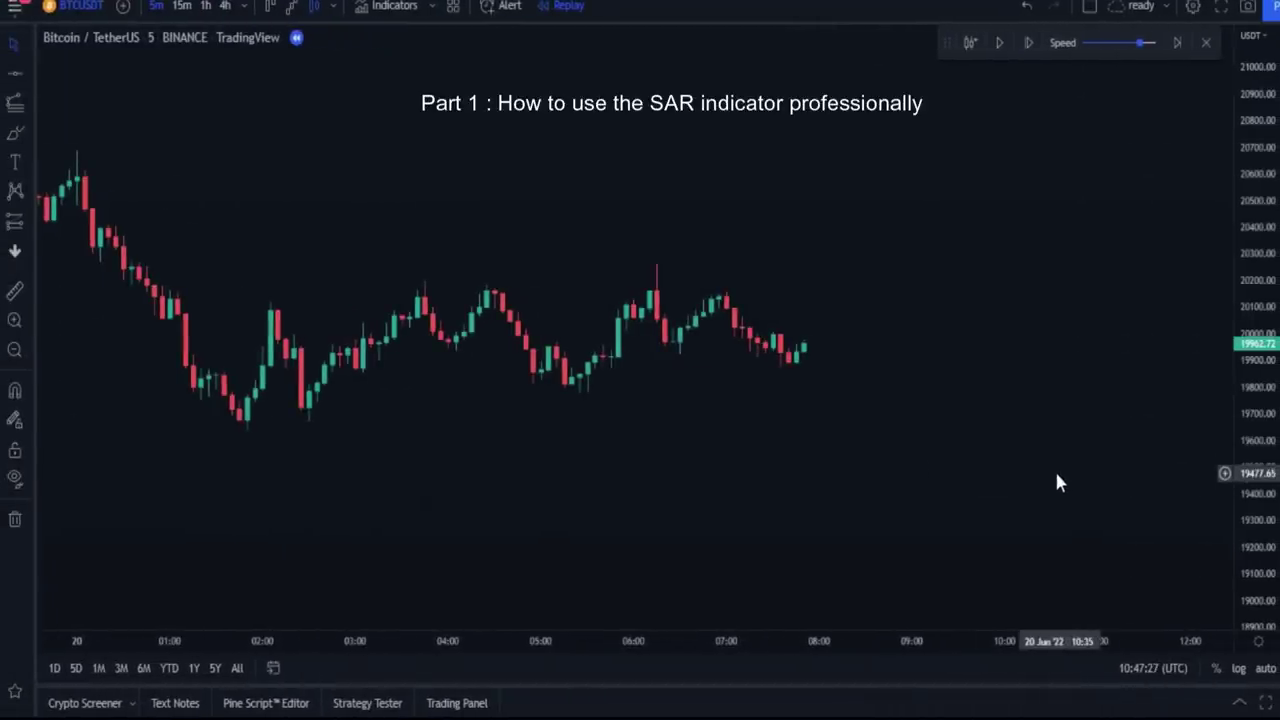
Set the BTCUSDT chart's interval to 5 minutes
click(246, 6)
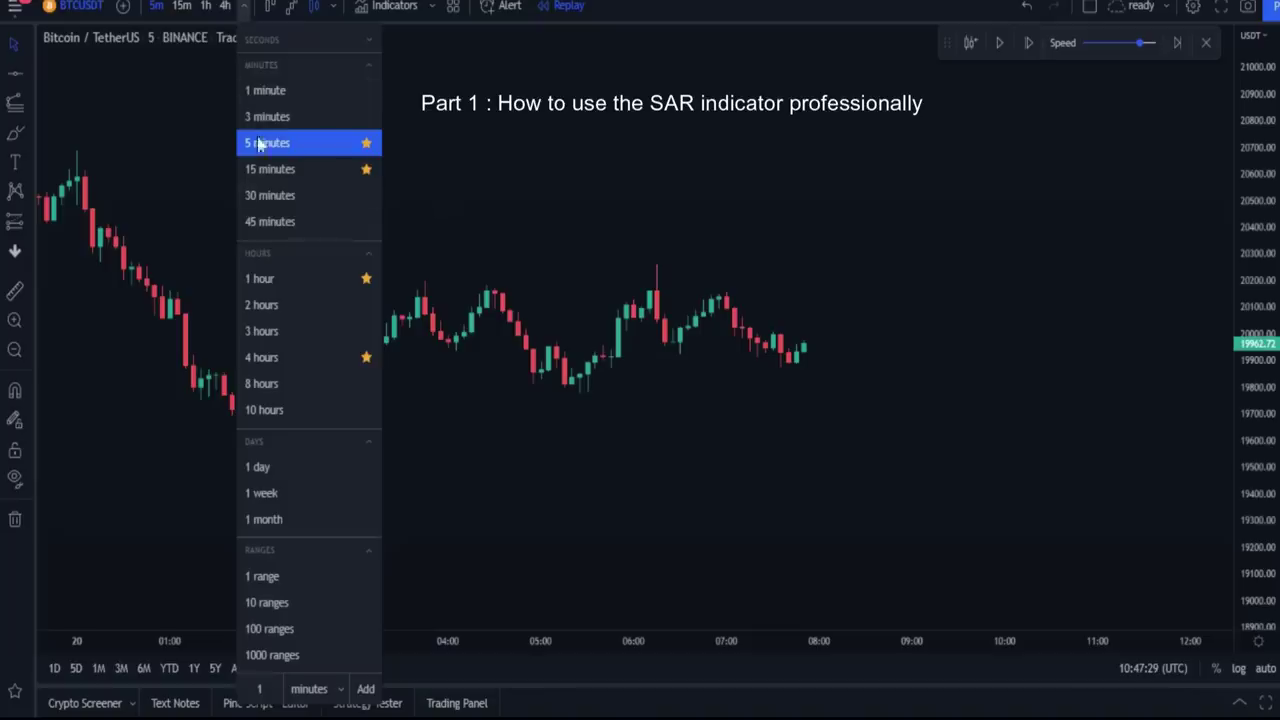
click(316, 146)
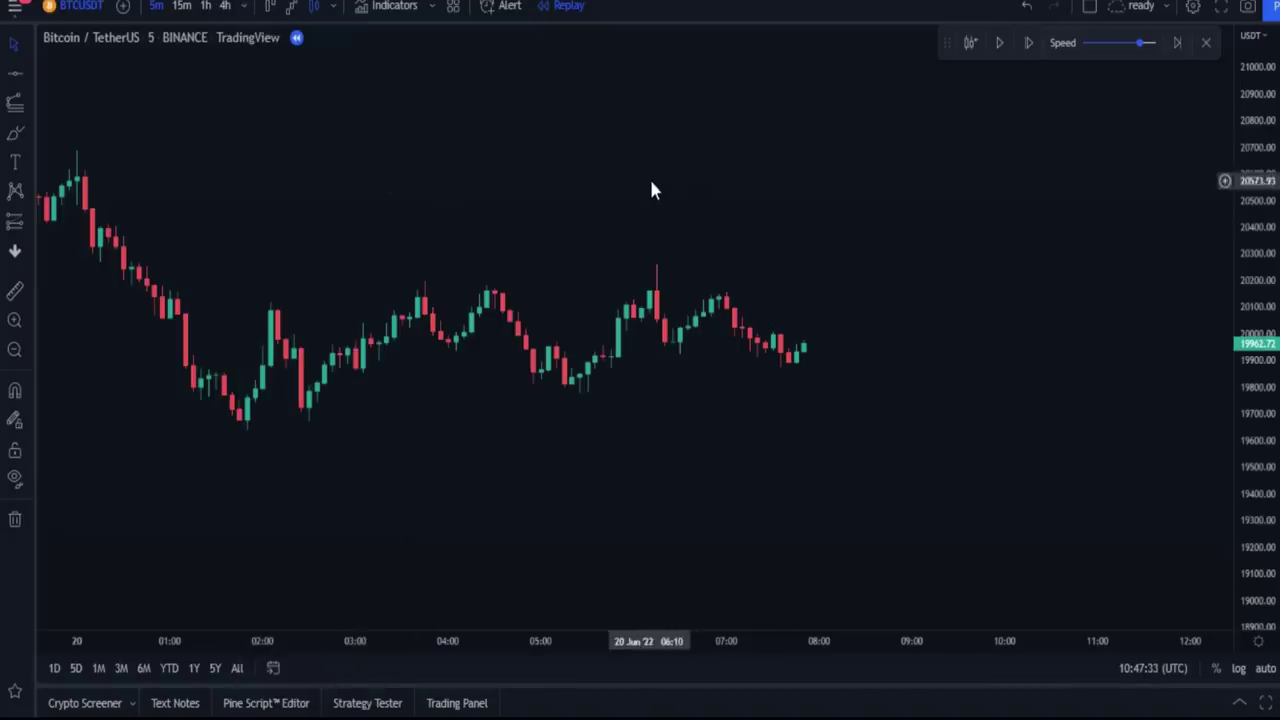
Search the indicator library for "SAR" and add the built-in technical Parabolic SAR to the chart
click(395, 7)
drag(630, 124, 668, 124)
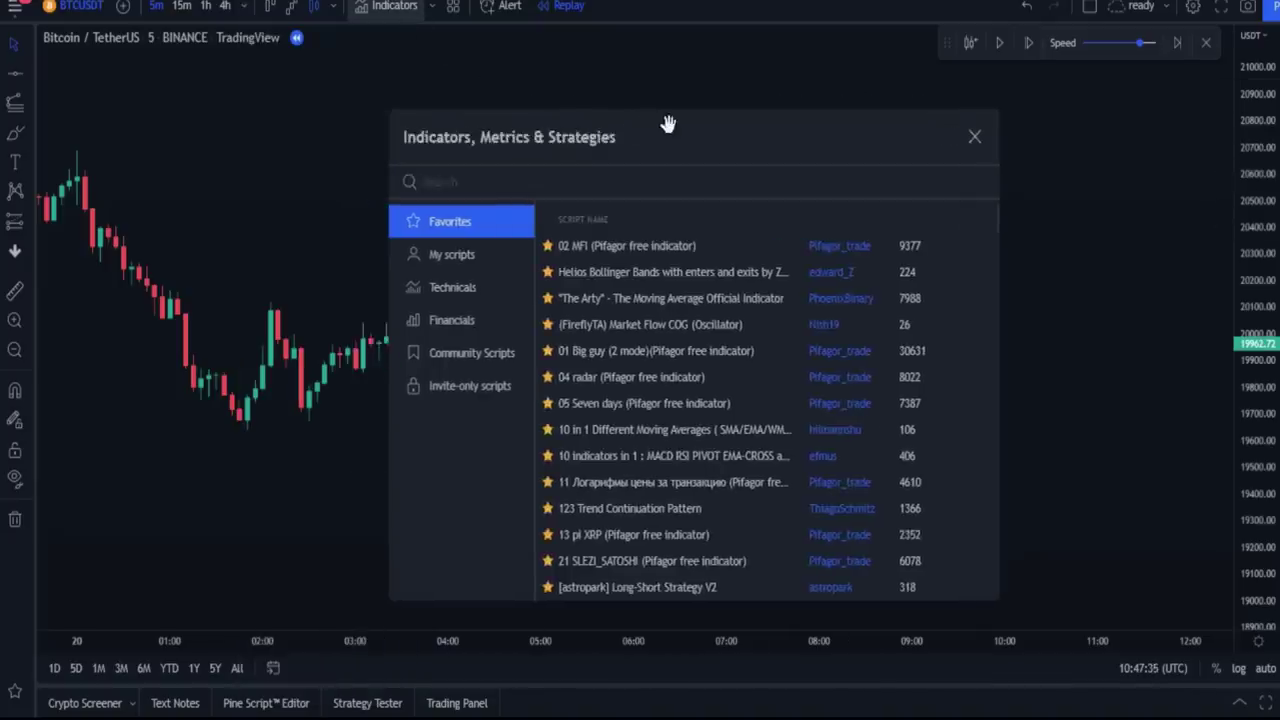
text(SAR)
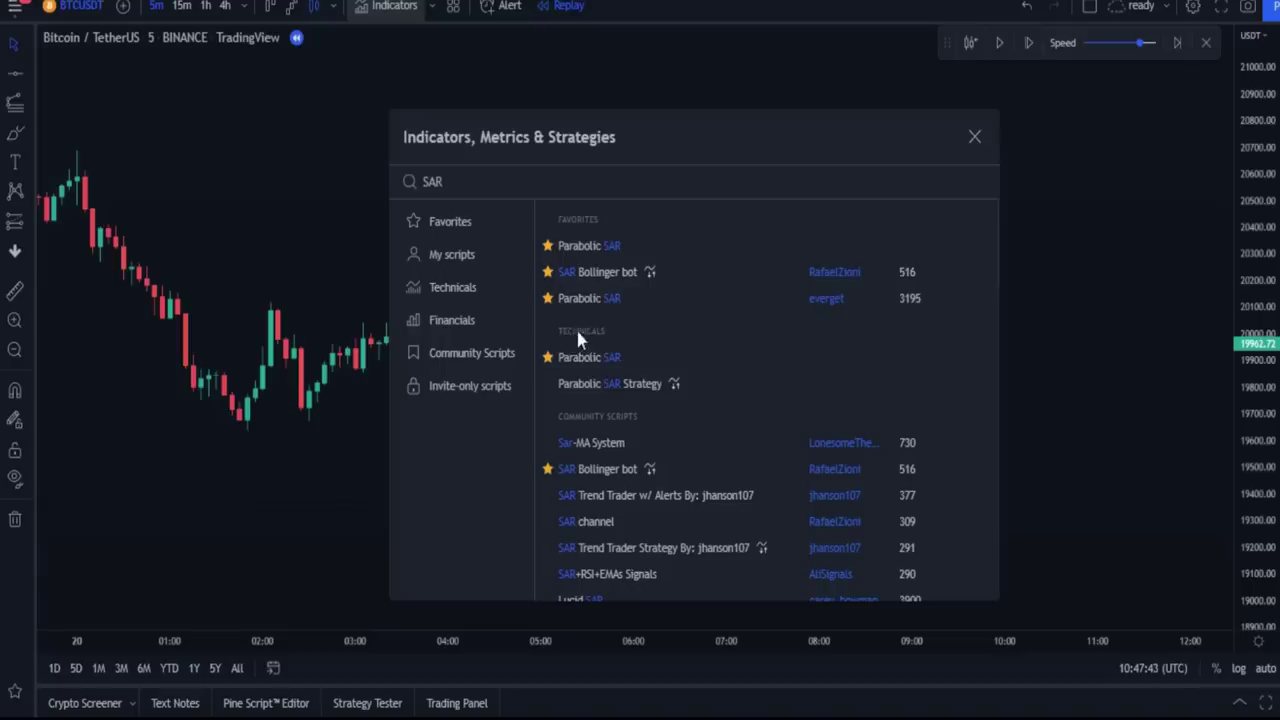
click(646, 357)
Add the community-script version of Parabolic SAR from the search results, then hide that PSAR indicator on the chart
scroll(650, 382, down, 3)
scroll(652, 378, down, 5)
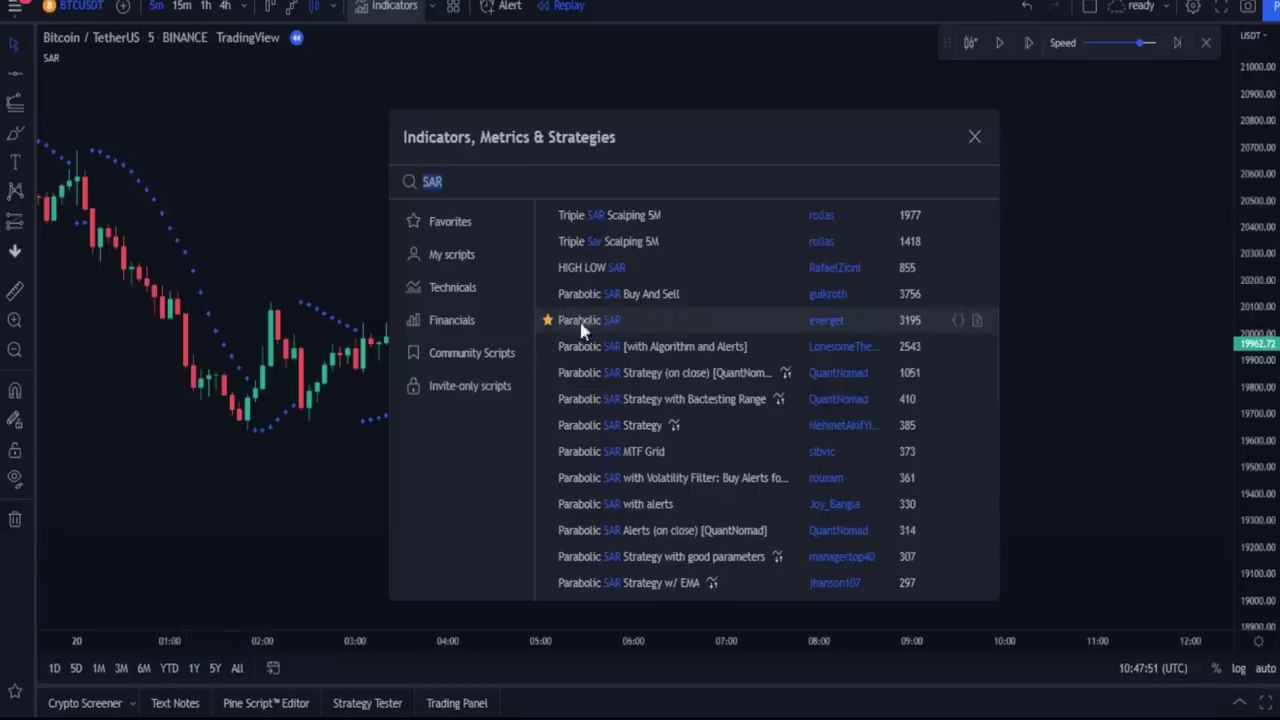
click(643, 332)
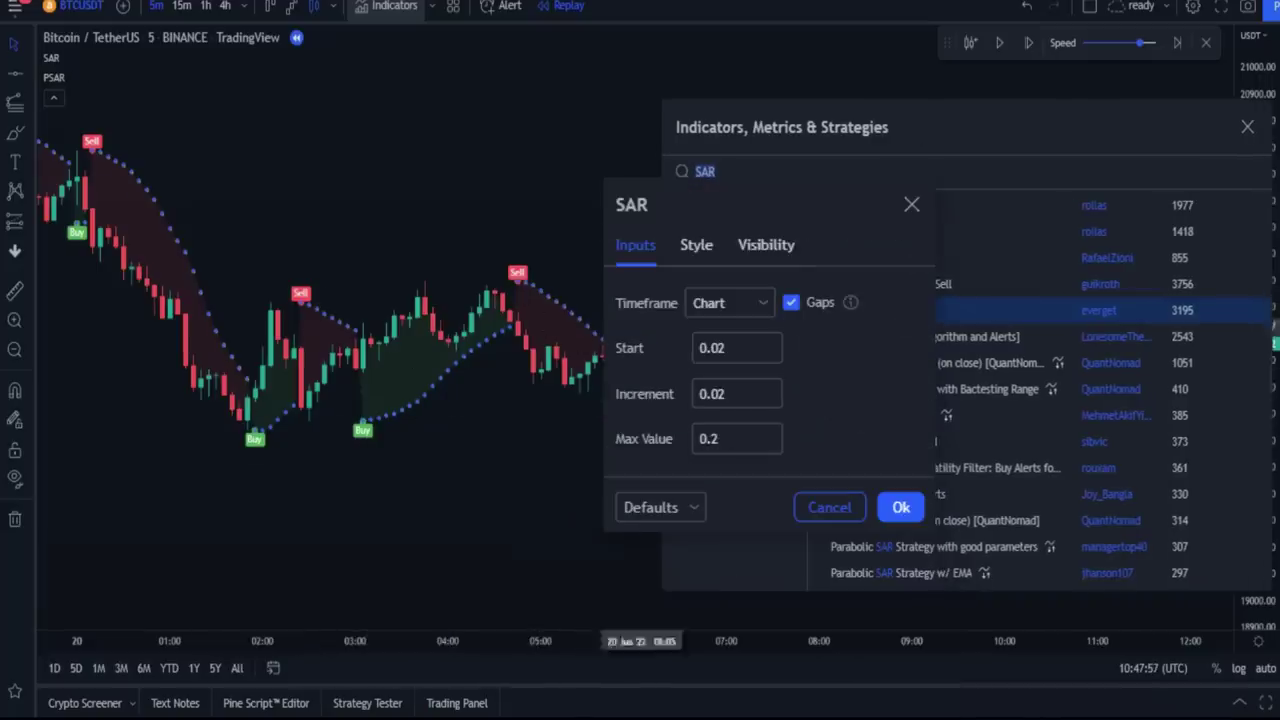
click(1247, 127)
drag(537, 177, 904, 177)
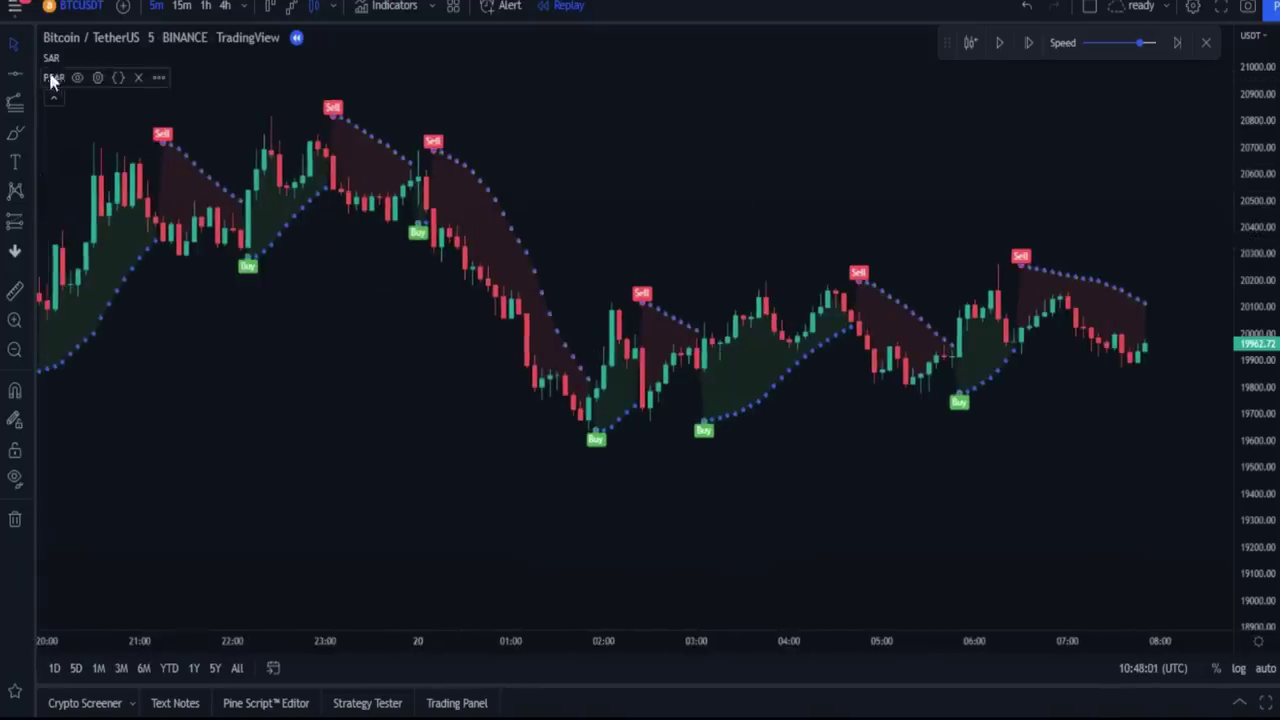
click(78, 78)
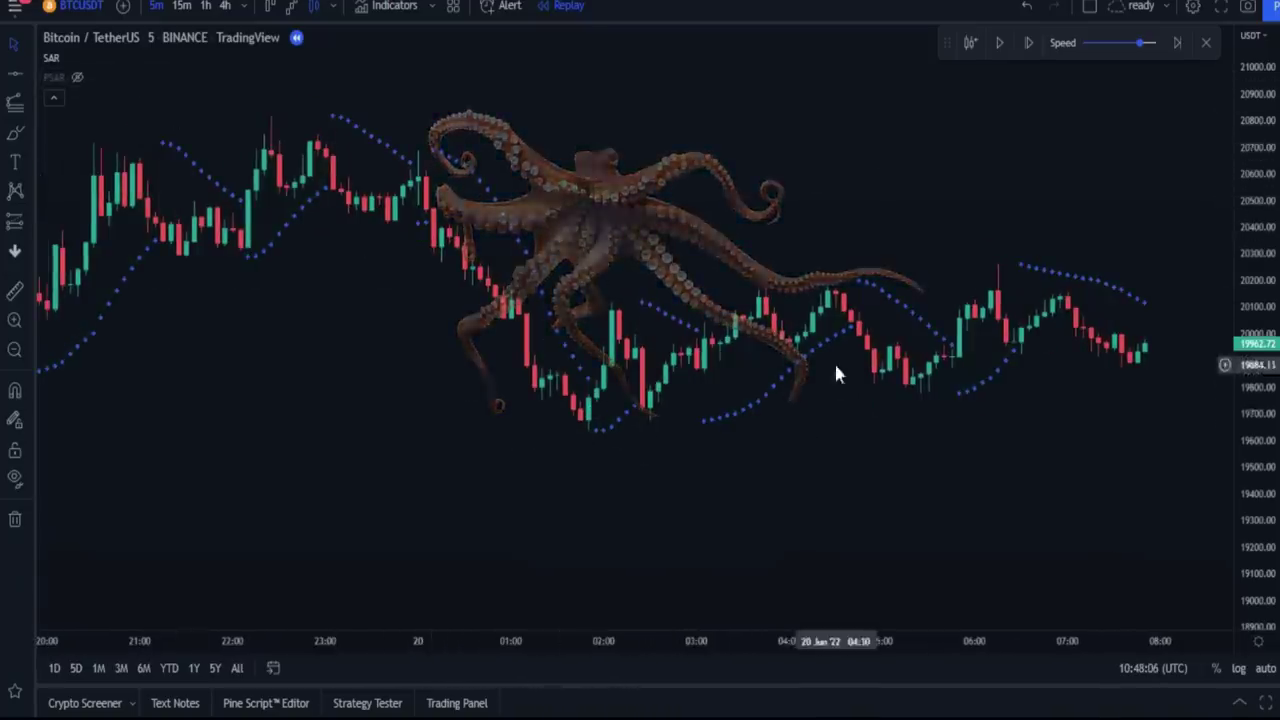
Review the SAR dots around the price swings and advance the bar replay candle by candle to 08:00 on 20 Jun
drag(947, 434, 738, 451)
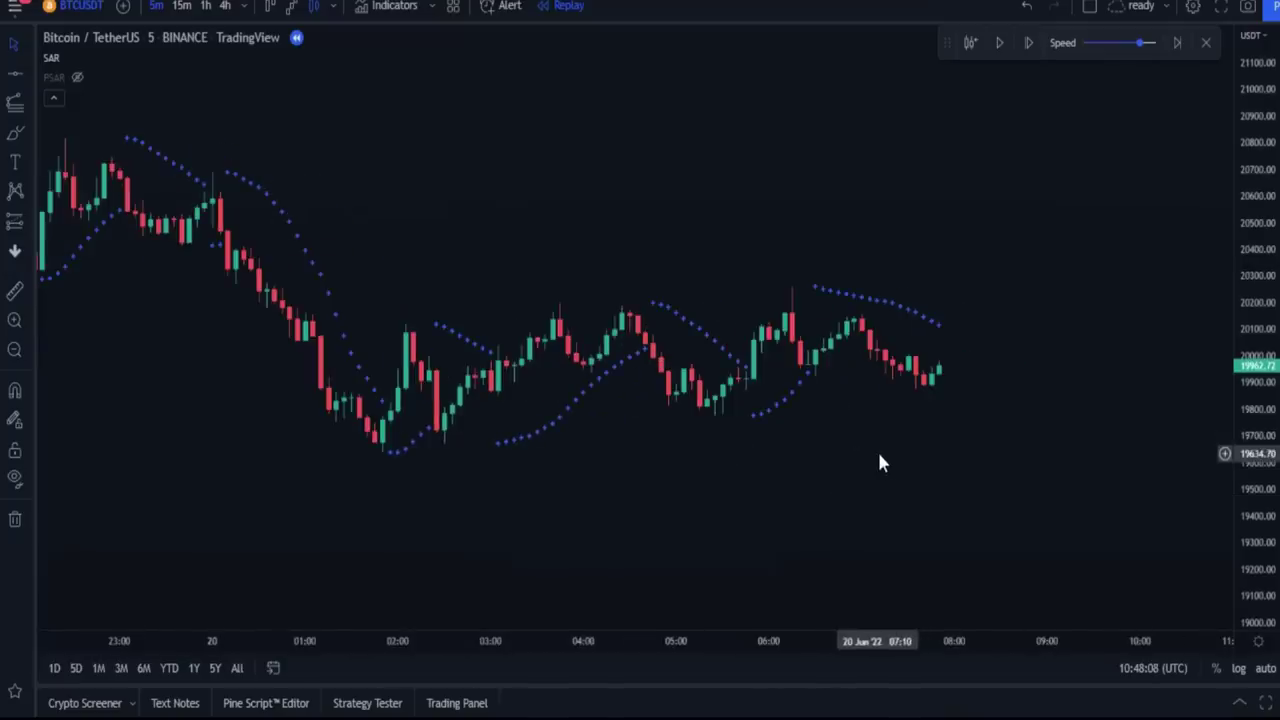
drag(506, 494, 705, 462)
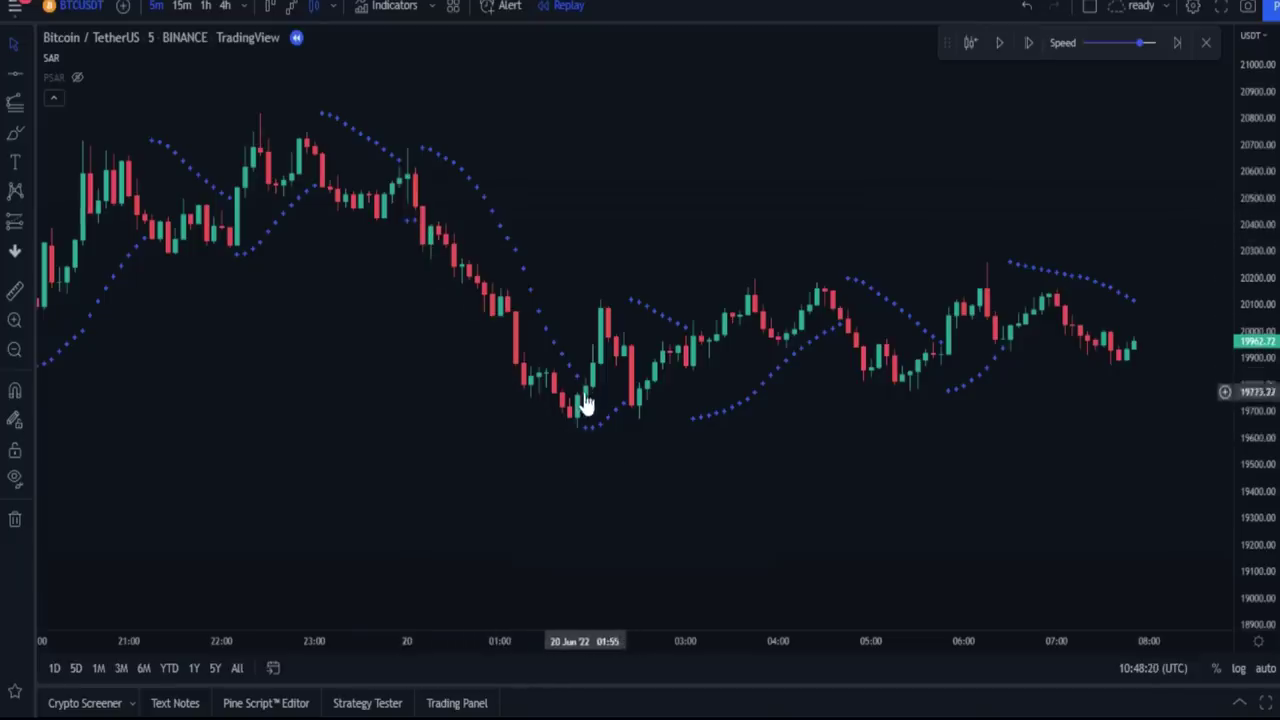
drag(795, 435, 669, 420)
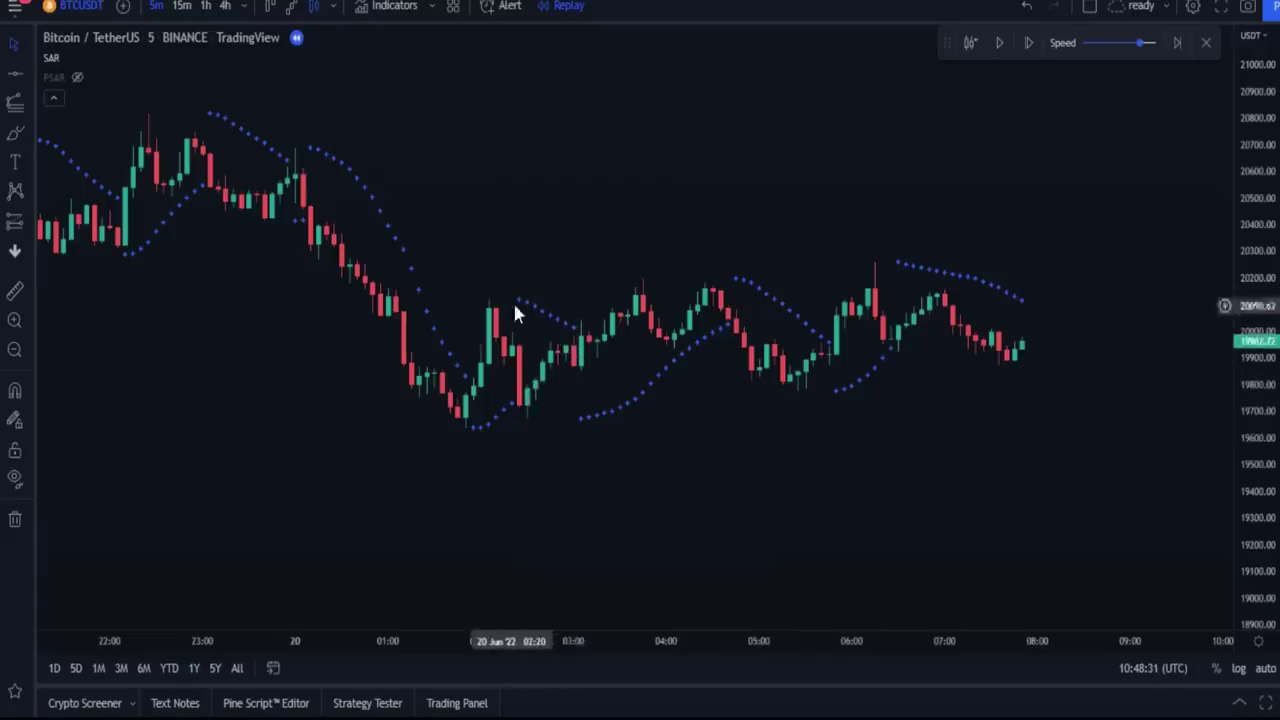
drag(571, 400, 794, 431)
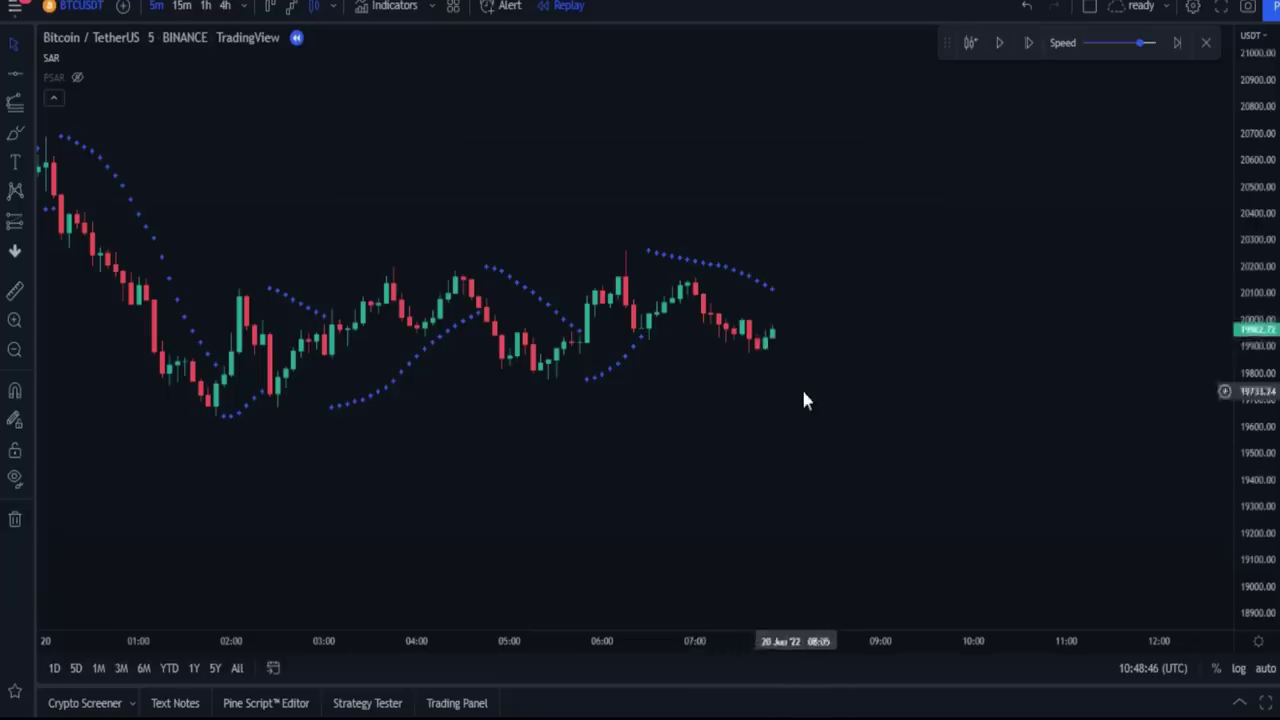
click(1029, 47)
click(1029, 47)
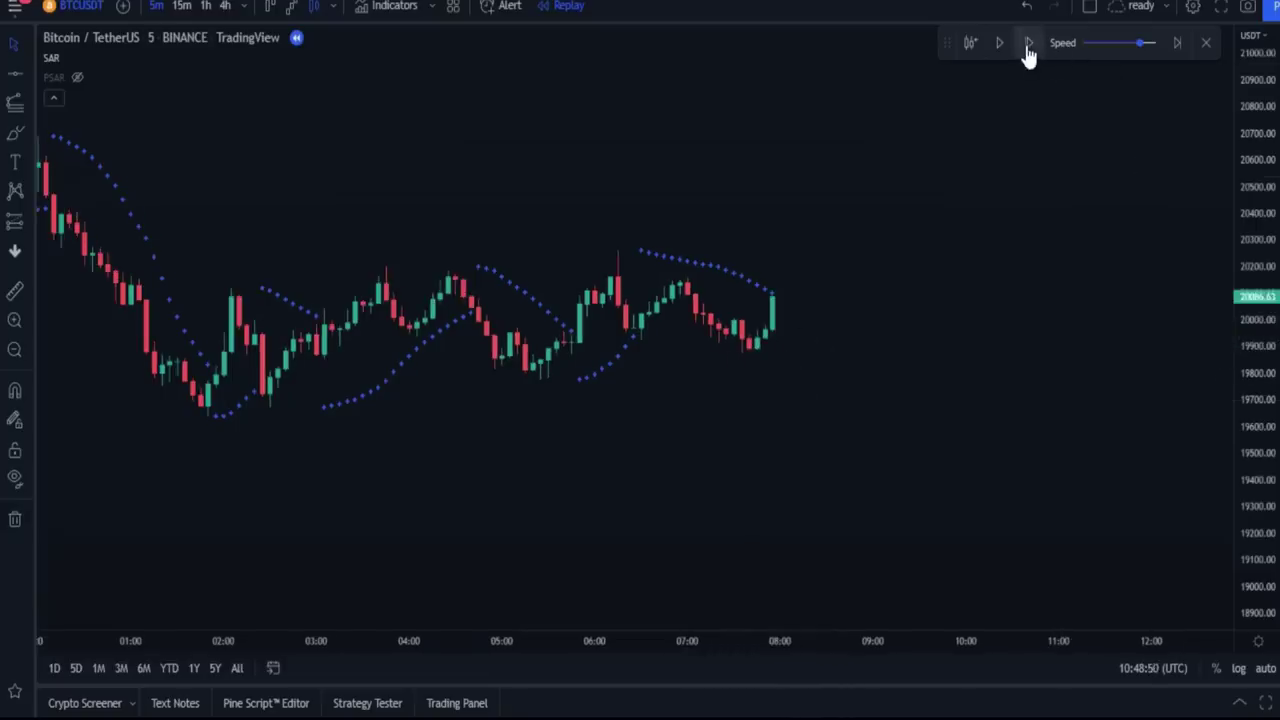
click(1029, 47)
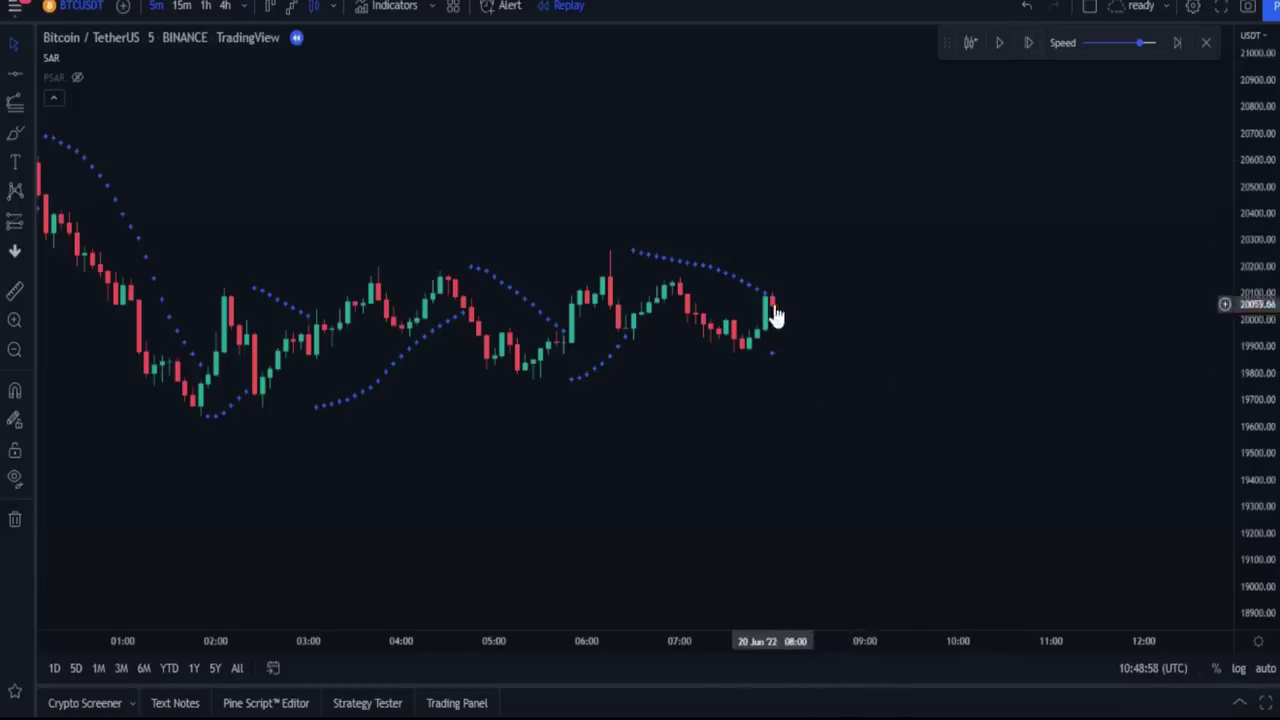
Draw a horizontal line at 20102.77, level with the last SAR dot above the price
drag(789, 326, 795, 335)
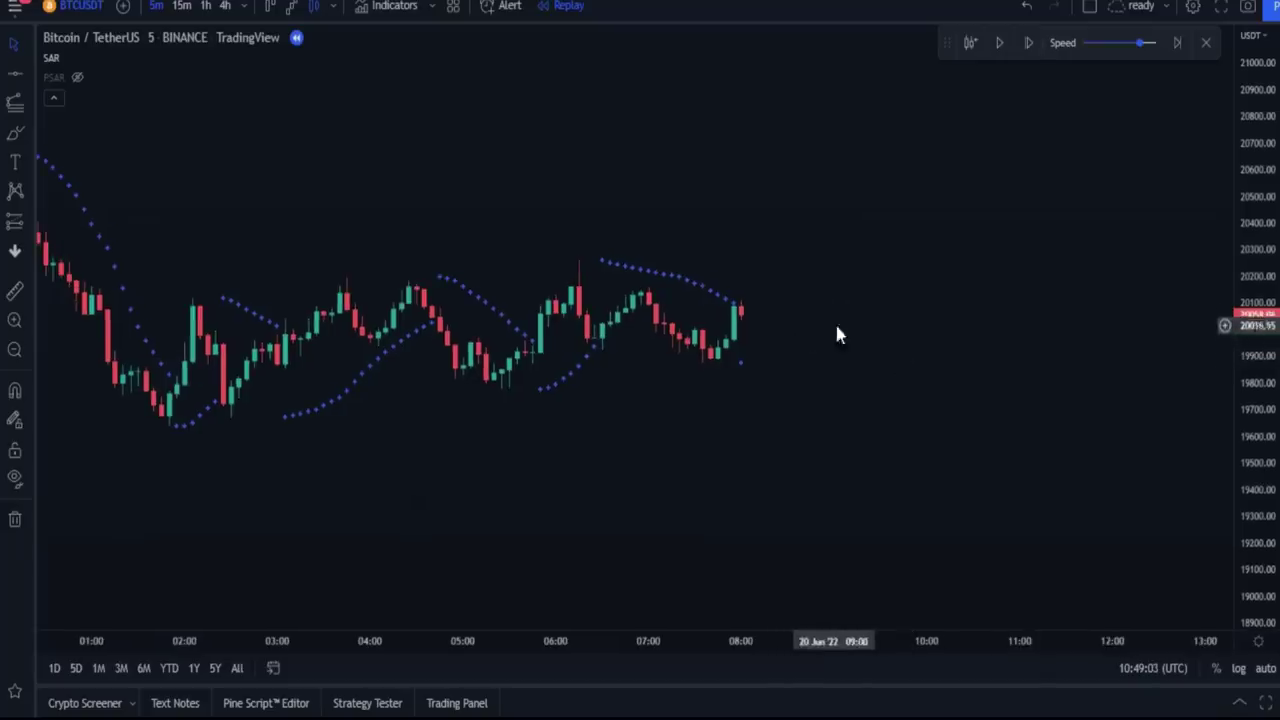
click(15, 73)
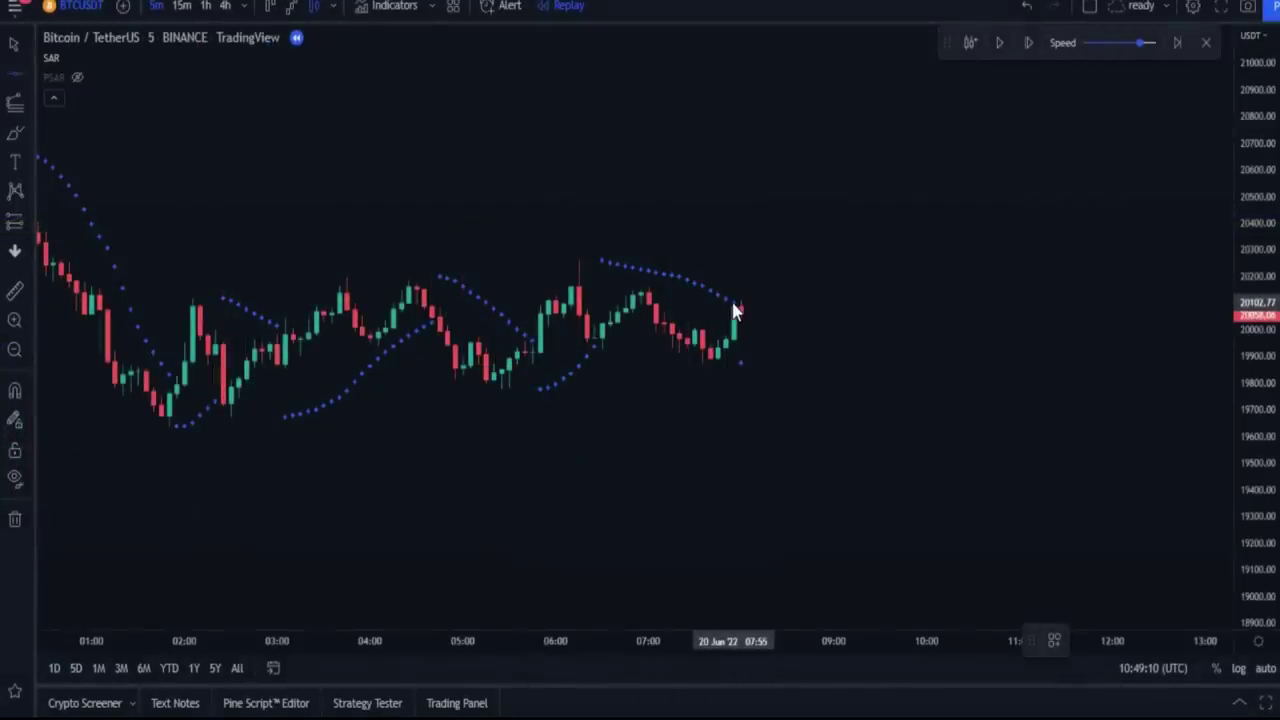
click(734, 303)
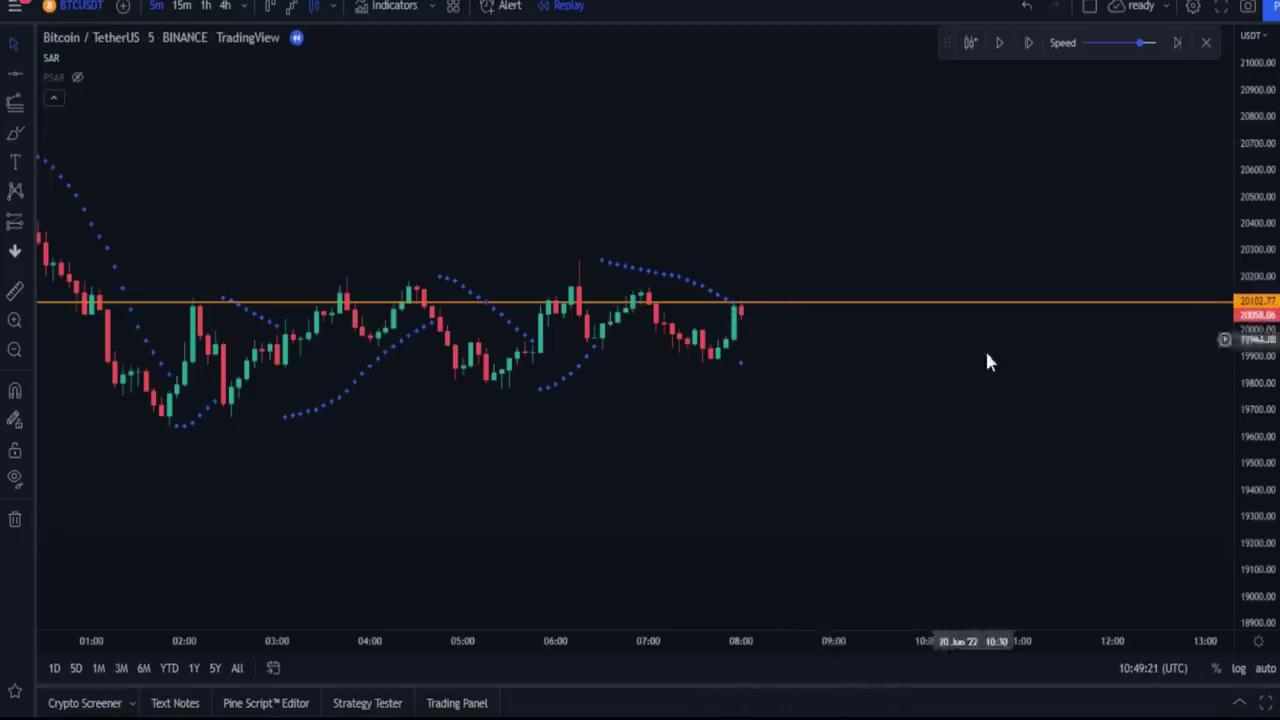
Advance the replay one candle, then play it on and pause it at about 08:50
click(1030, 47)
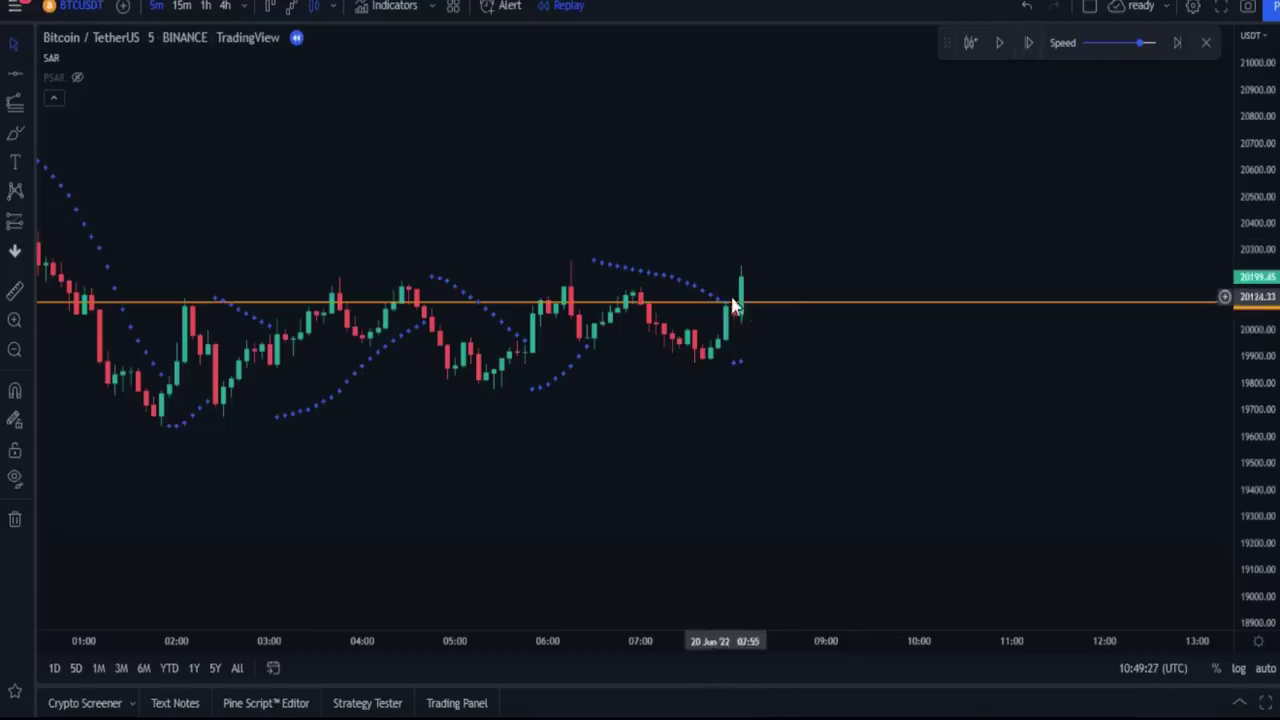
click(1002, 45)
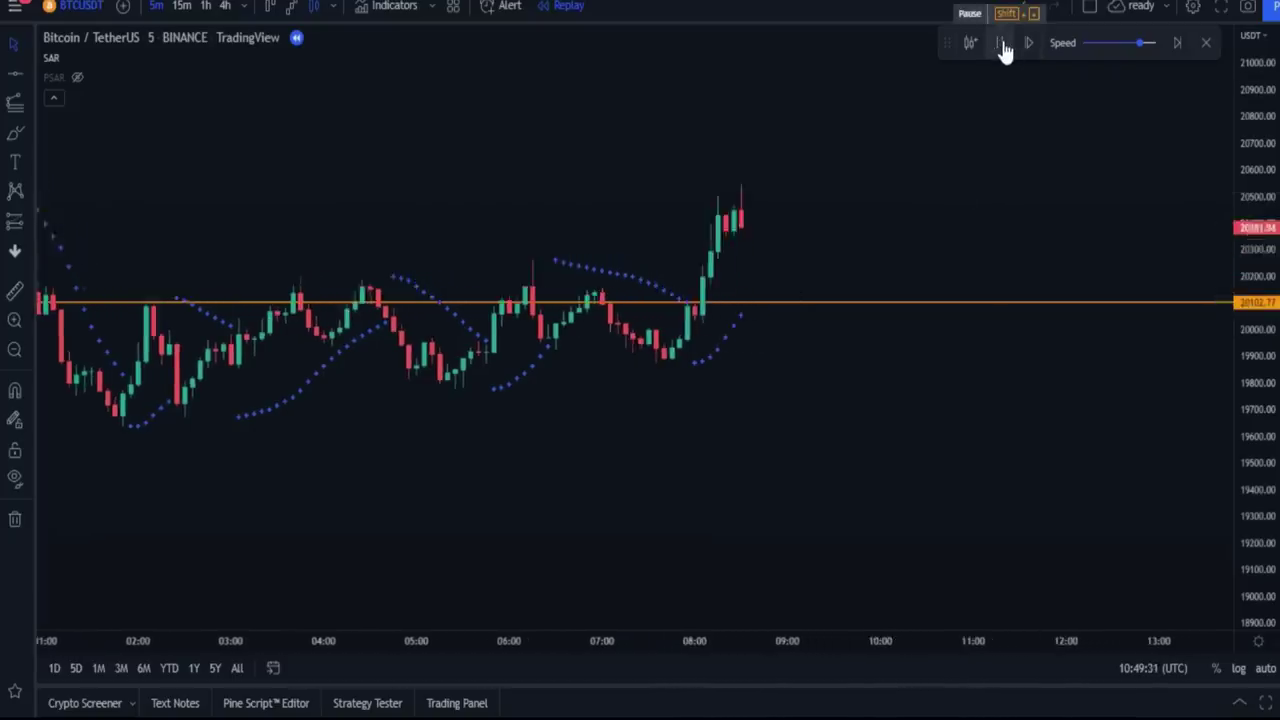
click(1001, 46)
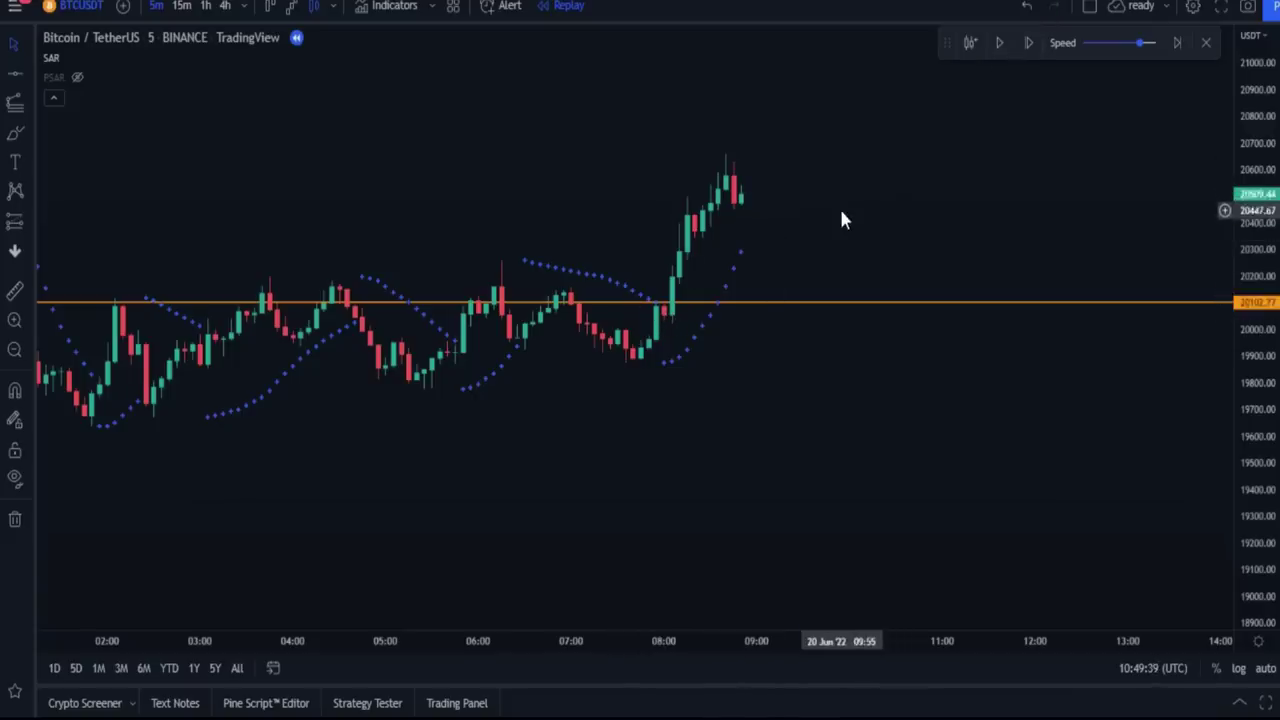
Restart the bar replay from 20 Jun 00:05
drag(360, 451, 905, 443)
drag(470, 410, 611, 414)
click(968, 48)
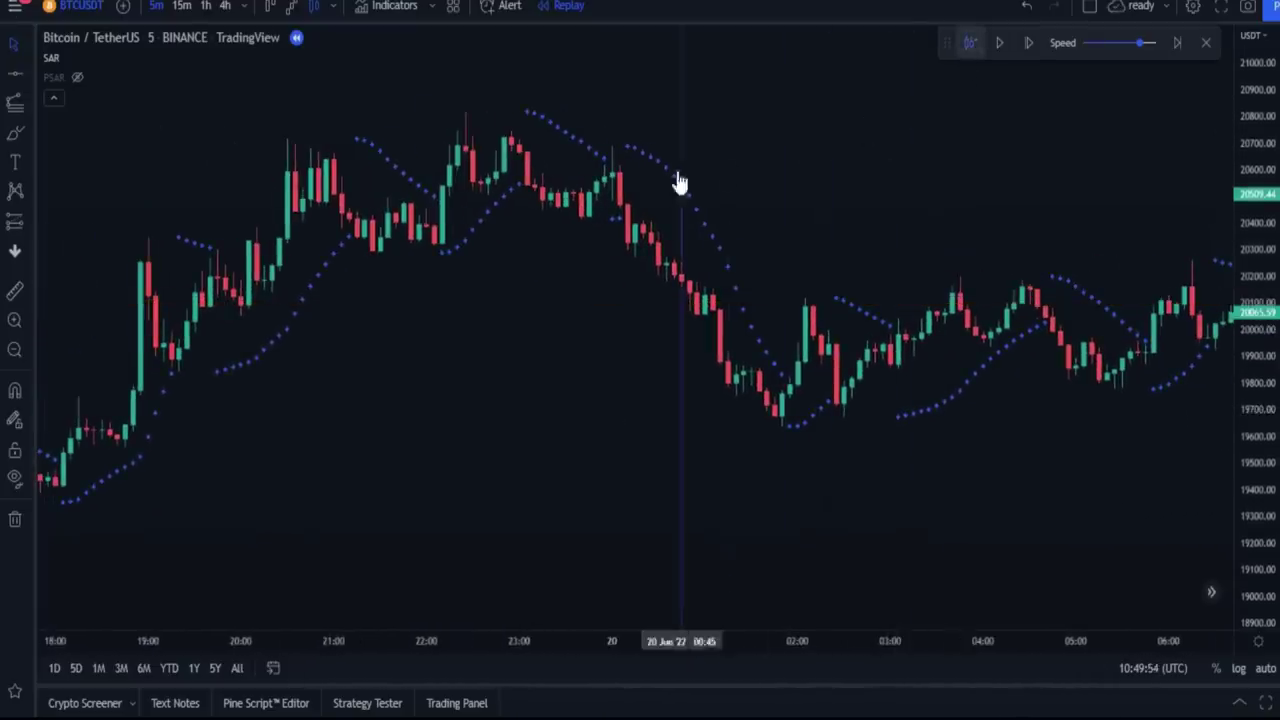
click(620, 186)
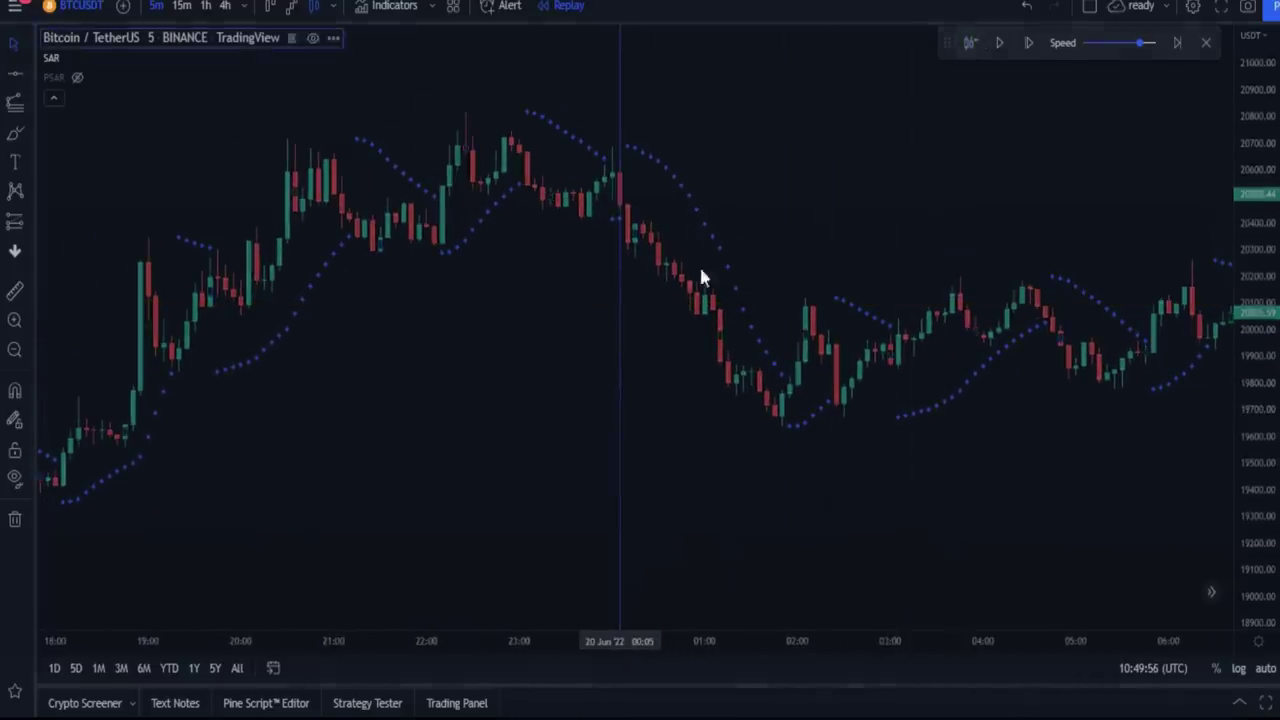
Draw a horizontal line at 20638.60 at the last upper SAR dot and advance the replay two candles
drag(726, 360, 514, 381)
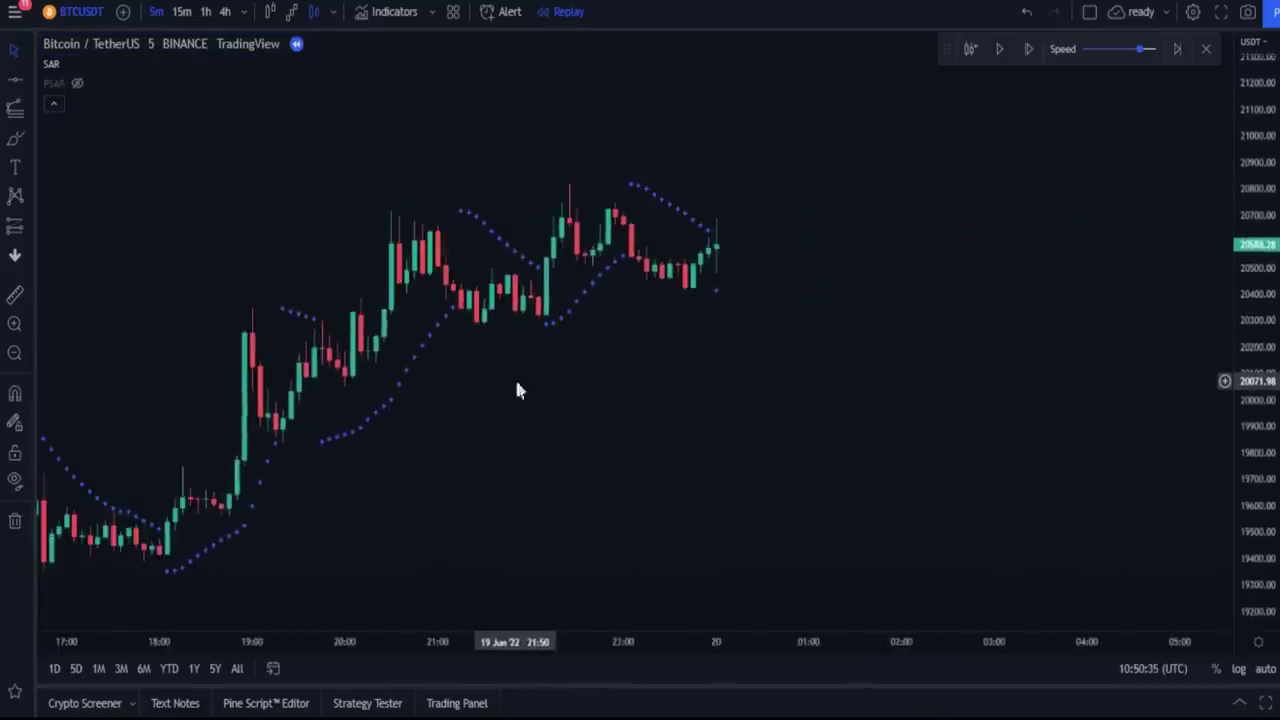
click(710, 233)
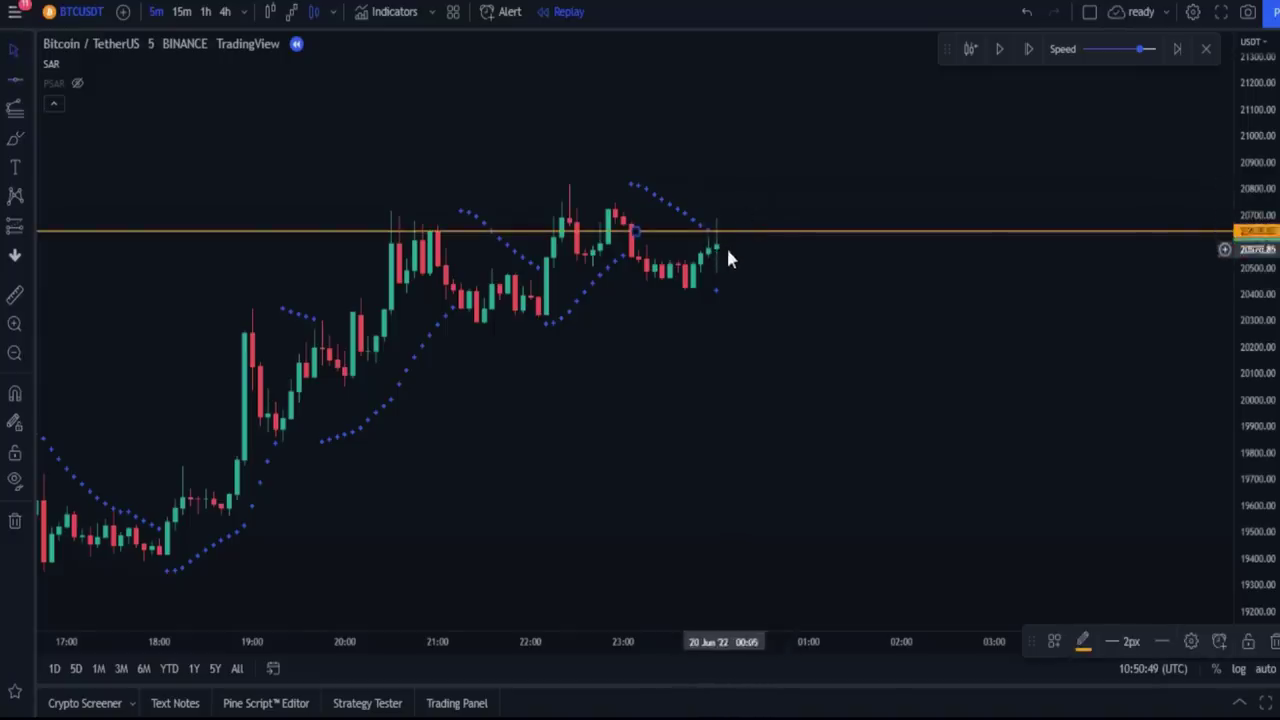
click(1027, 55)
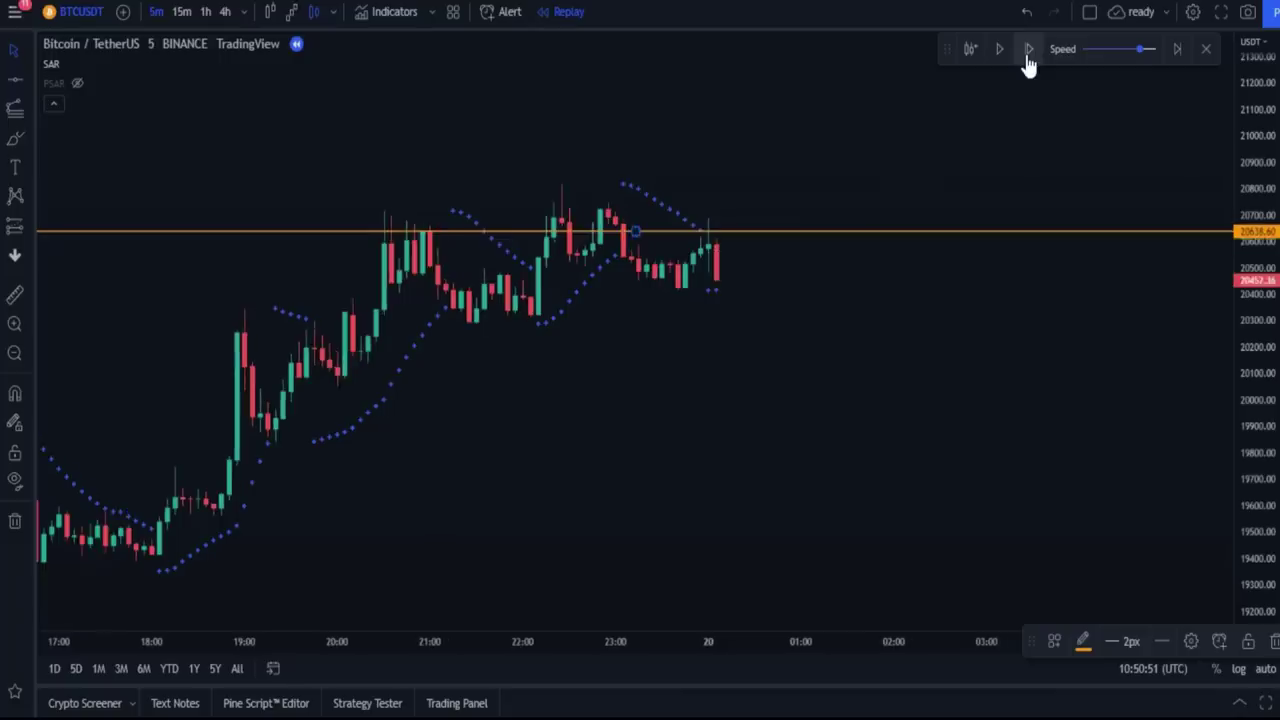
click(1028, 55)
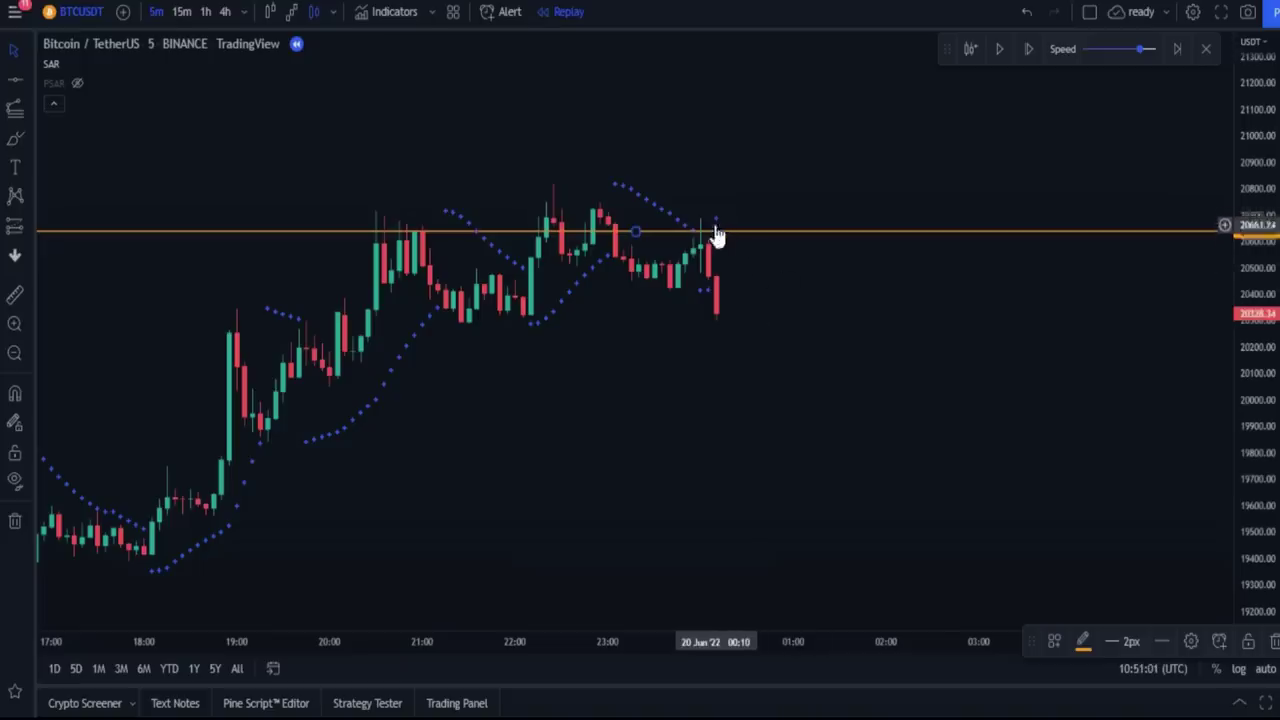
Move the horizontal line to 20416.88 at the last lower SAR dot, then play the replay to about 01:10
drag(635, 229, 676, 292)
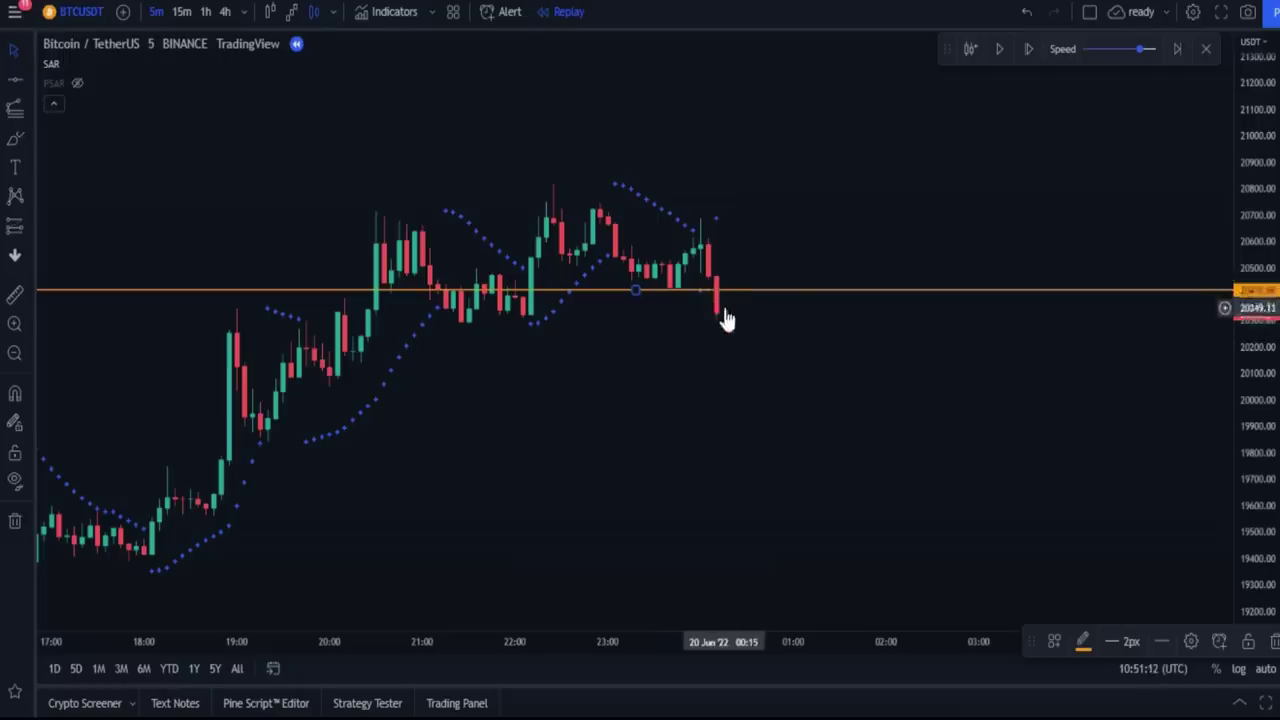
click(1001, 55)
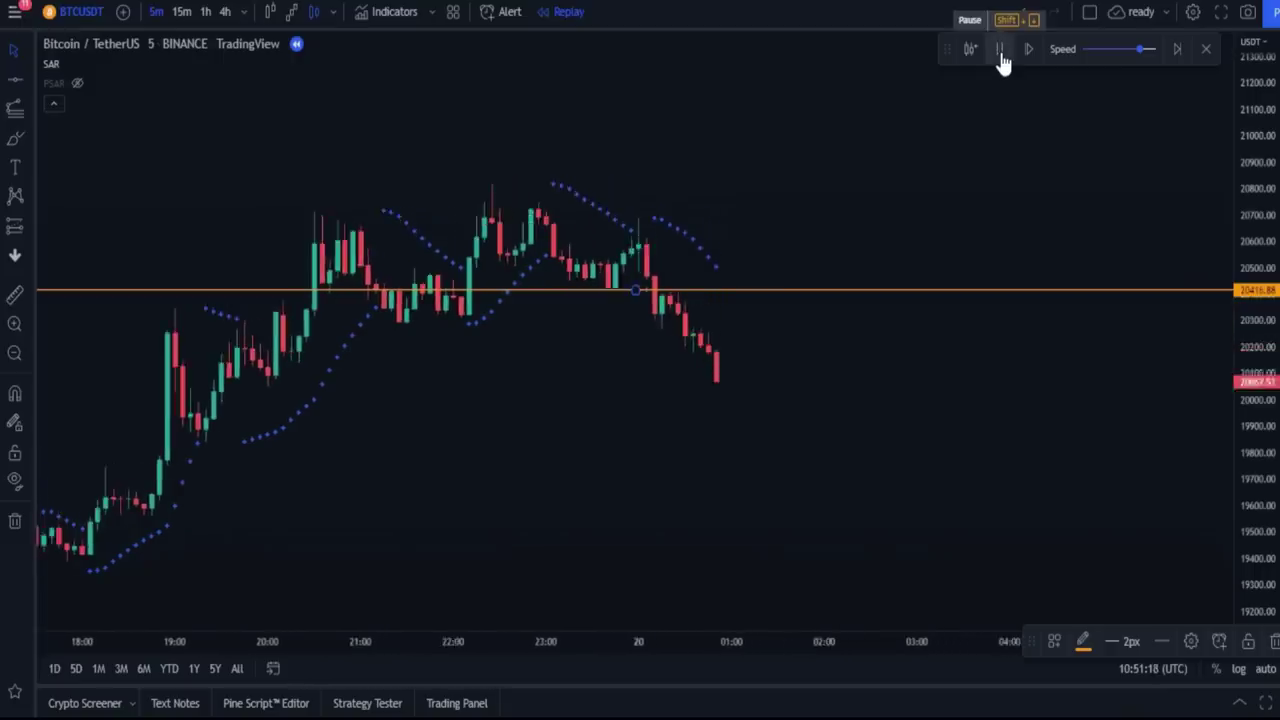
click(1001, 56)
Move the horizontal line up to 20447.67
scroll(443, 403, left, 5)
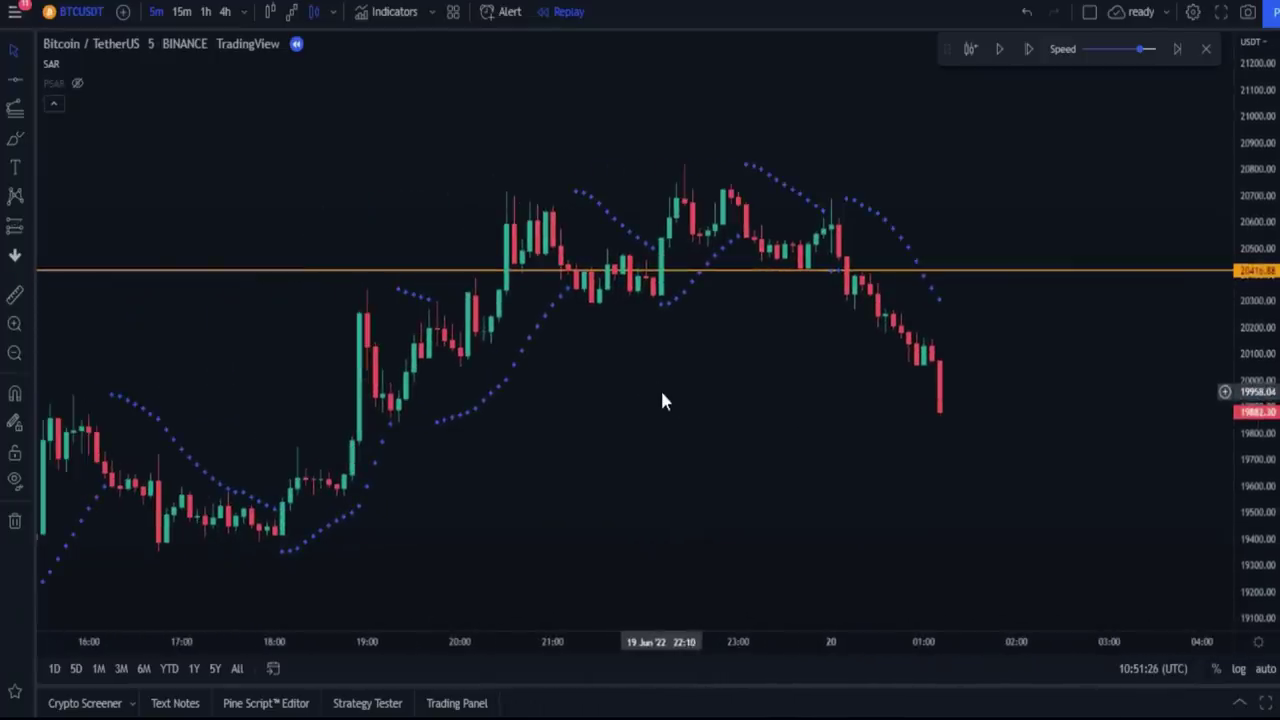
click(626, 272)
mouse_move(626, 283)
mouse_down()
mouse_move(629, 323)
mouse_move(631, 263)
mouse_up()
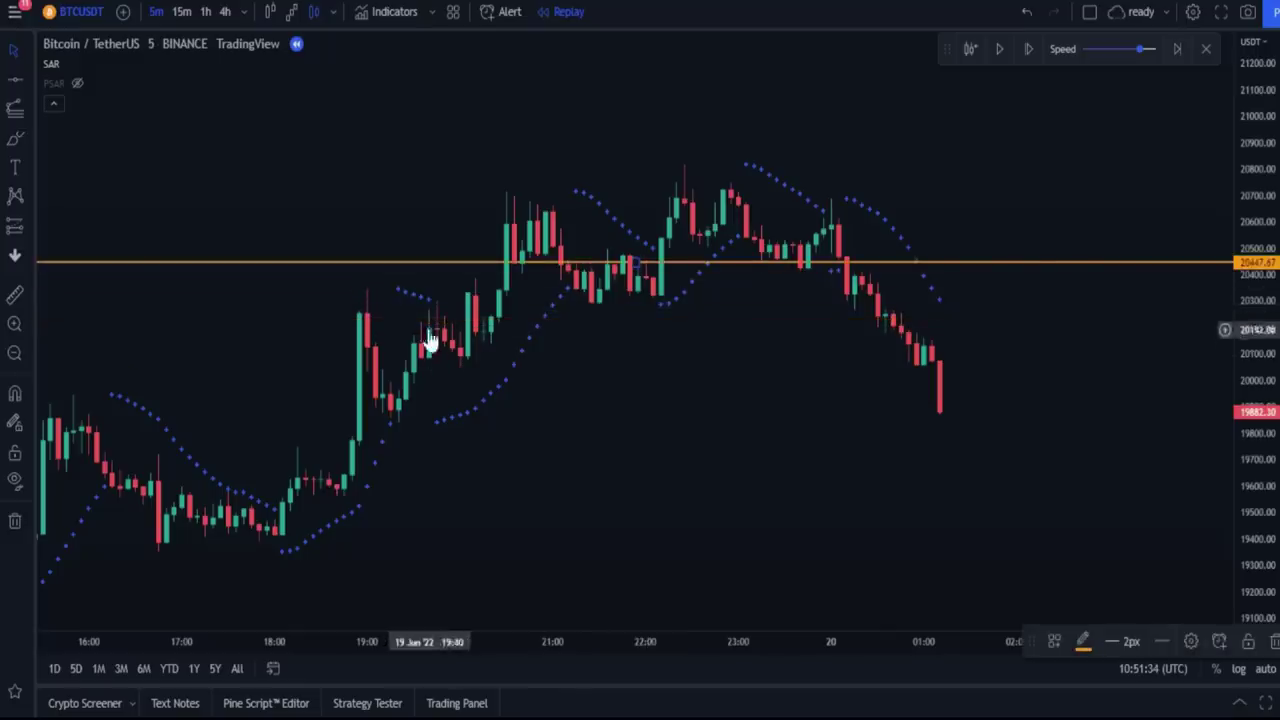
Restart the bar replay from 19 Jun 19:40 and advance it two candles
click(974, 56)
click(429, 380)
drag(1141, 449, 548, 452)
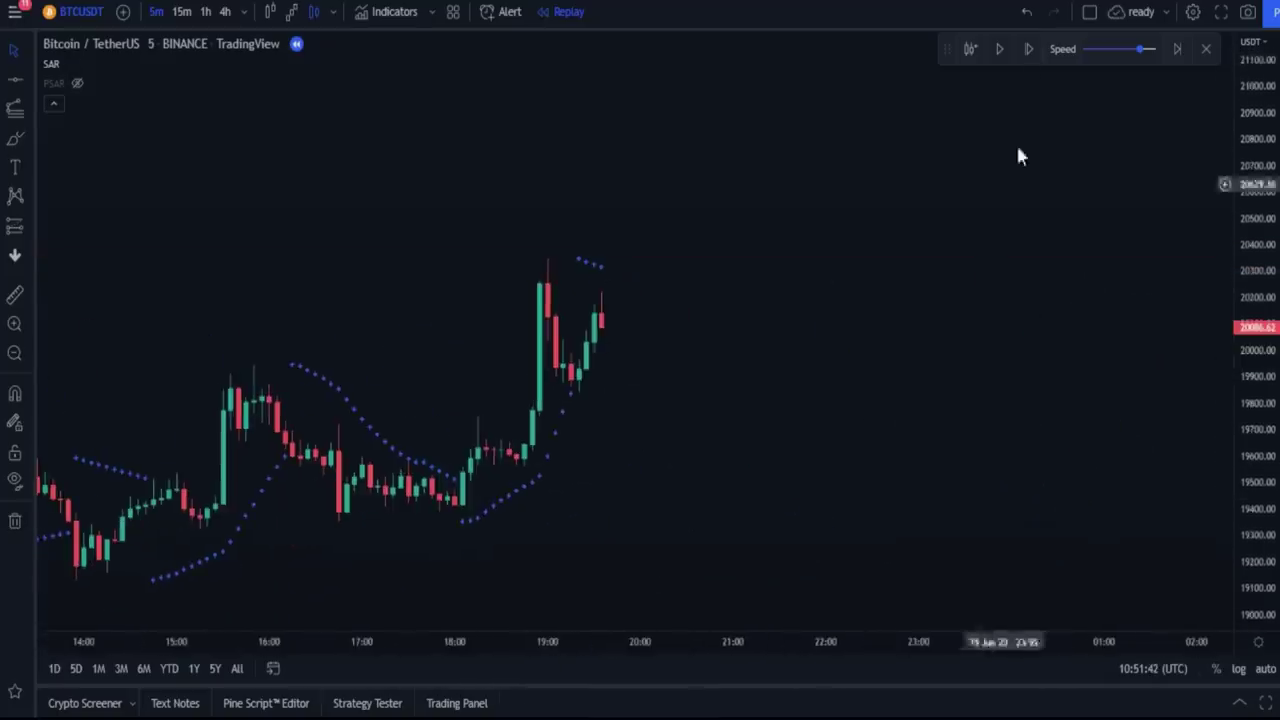
click(1031, 52)
click(1031, 52)
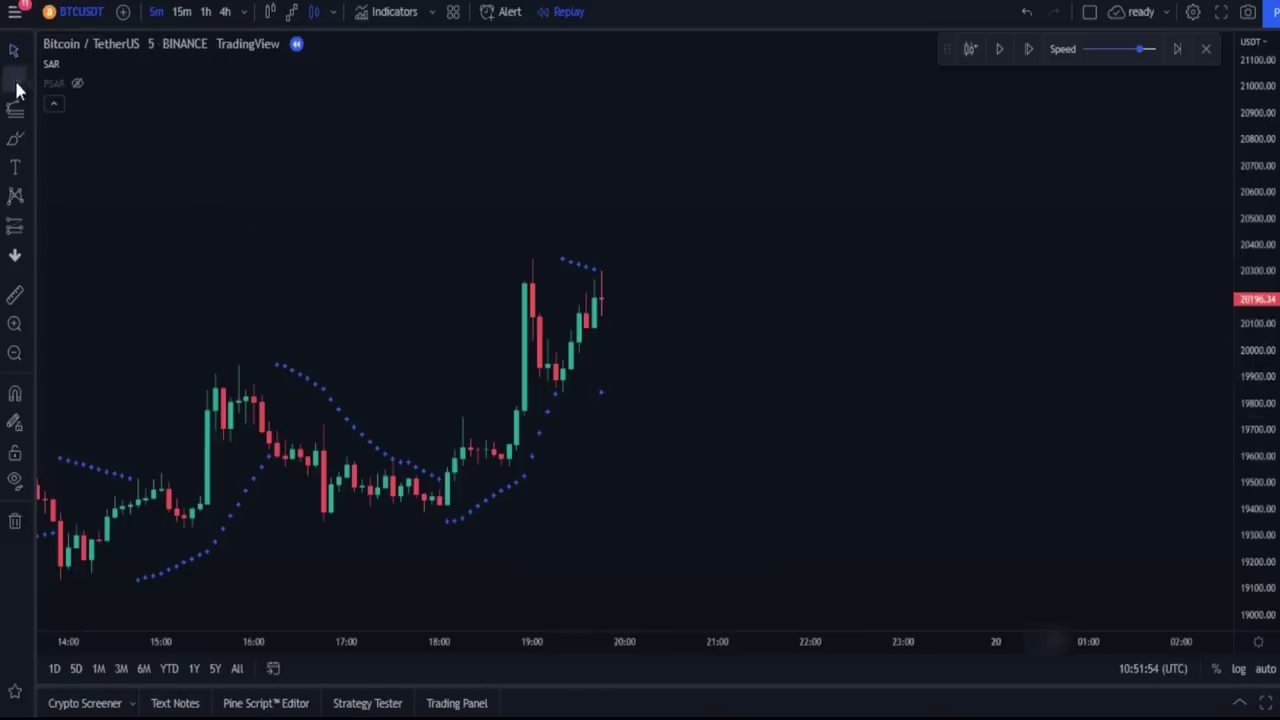
Draw a horizontal line at 20309.10 at the last upper SAR dot and advance the replay three candles
click(597, 268)
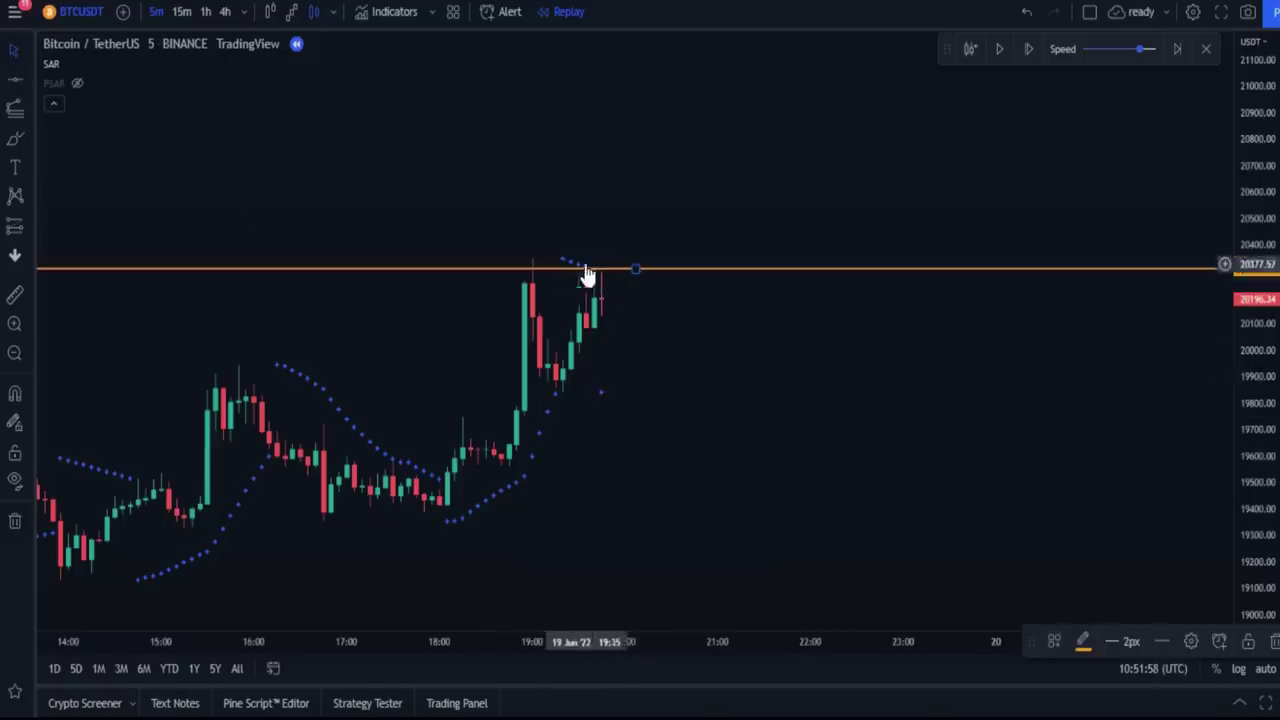
click(691, 303)
click(1029, 52)
click(1029, 52)
click(1029, 52)
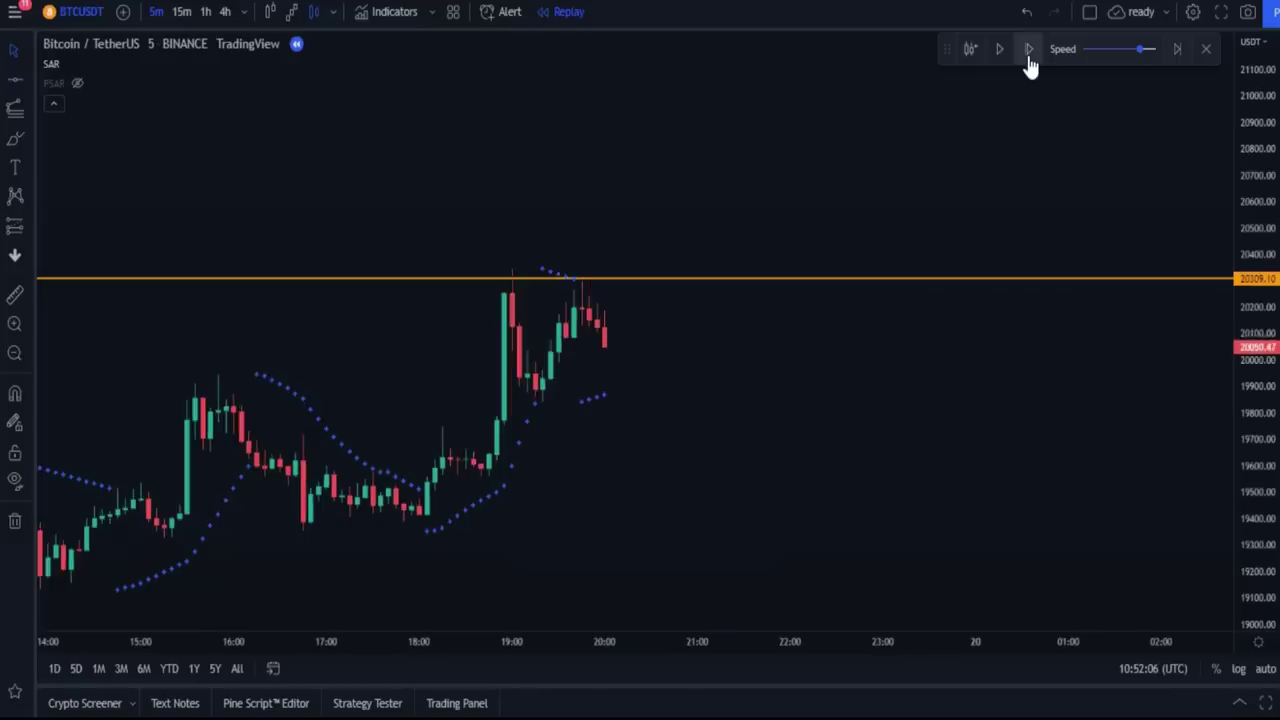
Advance the bar replay one candle to 20:05, then play it to about 20:40 and pause
click(1029, 55)
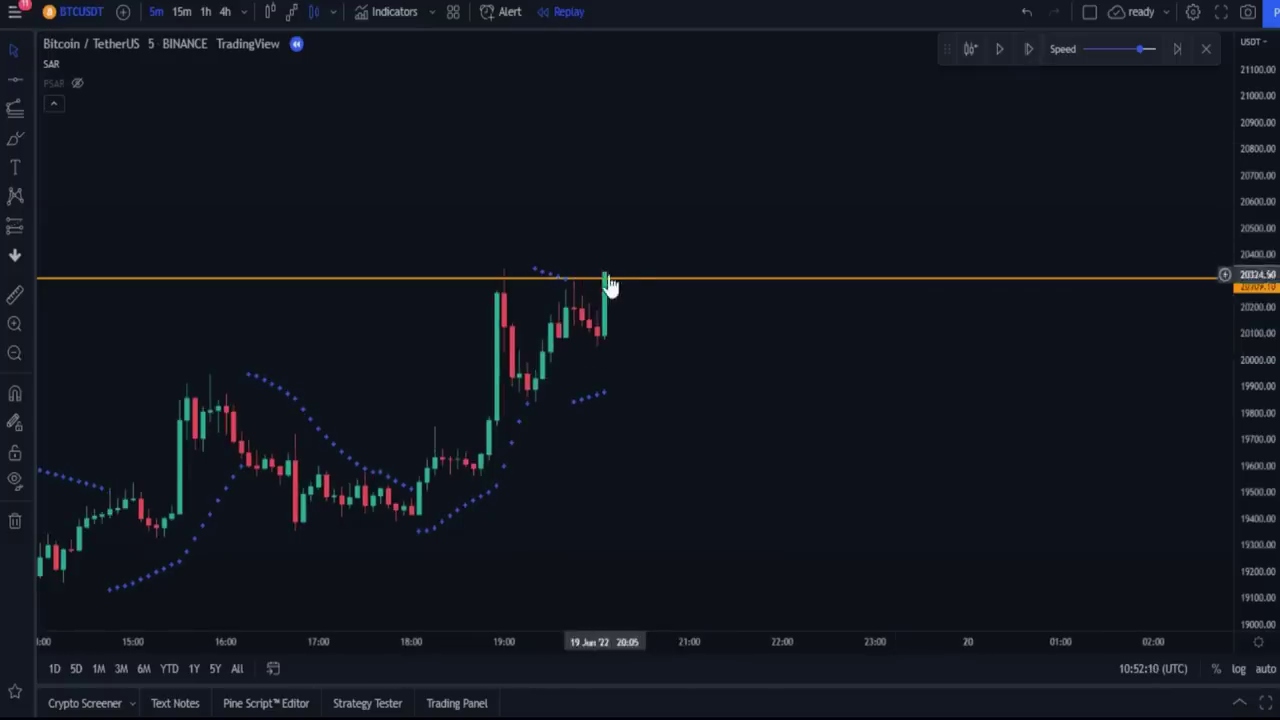
click(1000, 55)
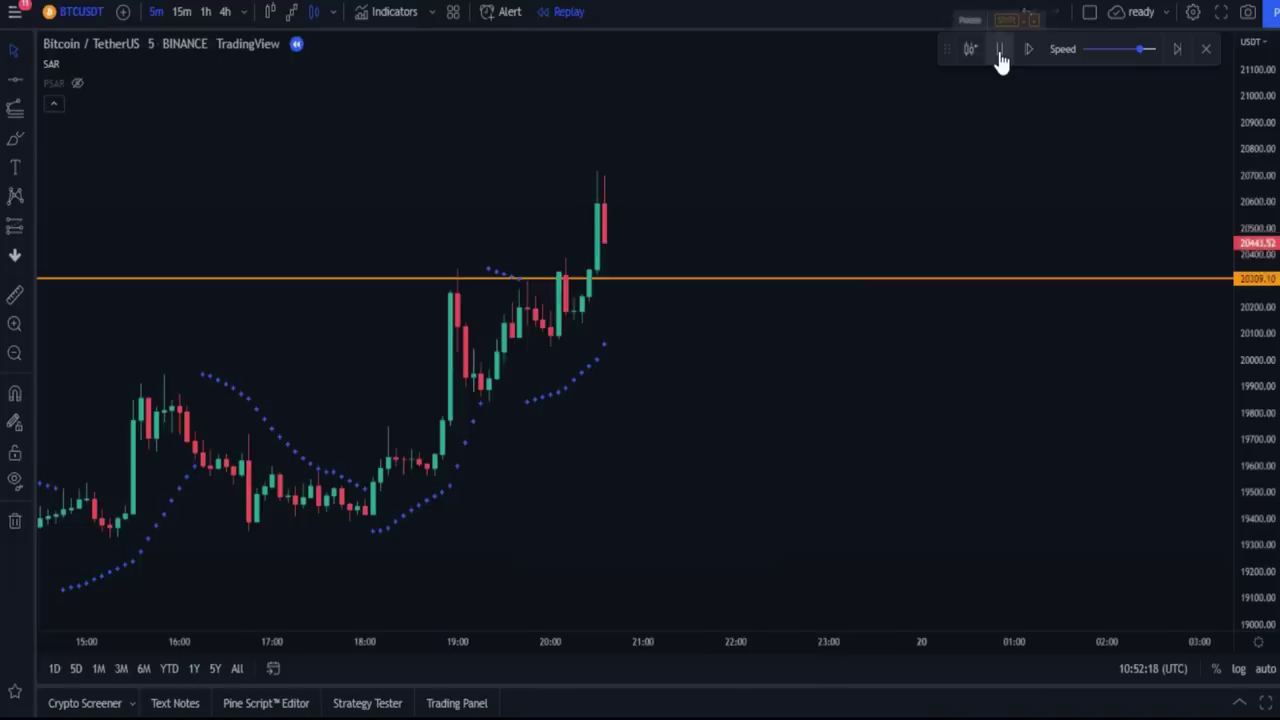
click(1000, 55)
Move the horizontal line down to the last upper SAR dot near 18:05, then to 19511.52 at the dot near 14:40
drag(646, 417, 815, 380)
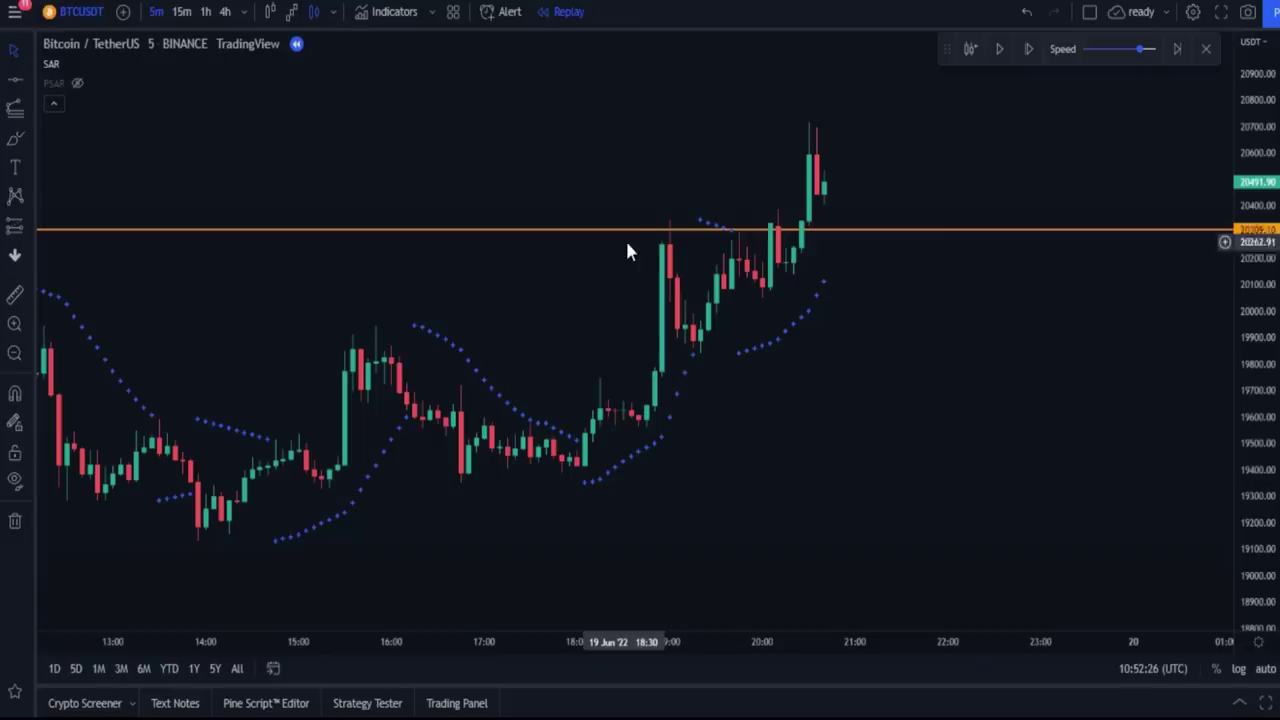
drag(621, 234, 630, 440)
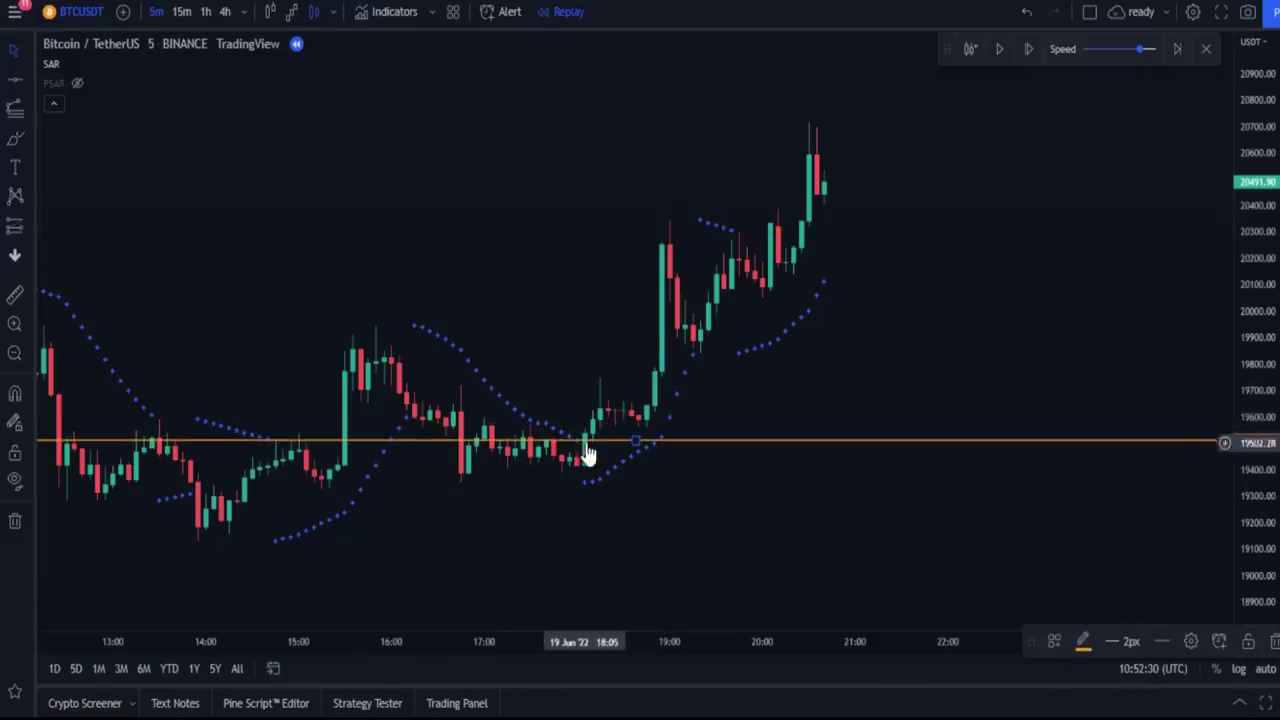
mouse_move(423, 449)
mouse_down()
mouse_move(543, 395)
mouse_move(543, 437)
mouse_up()
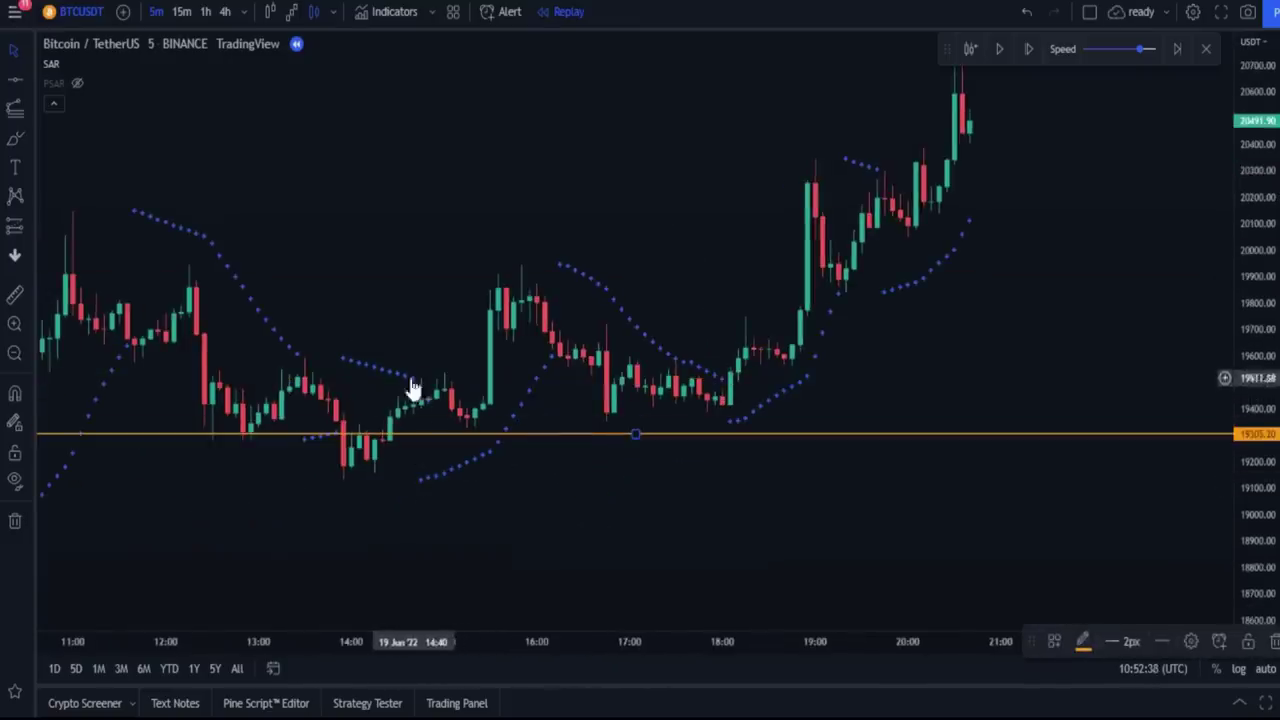
drag(447, 441, 451, 380)
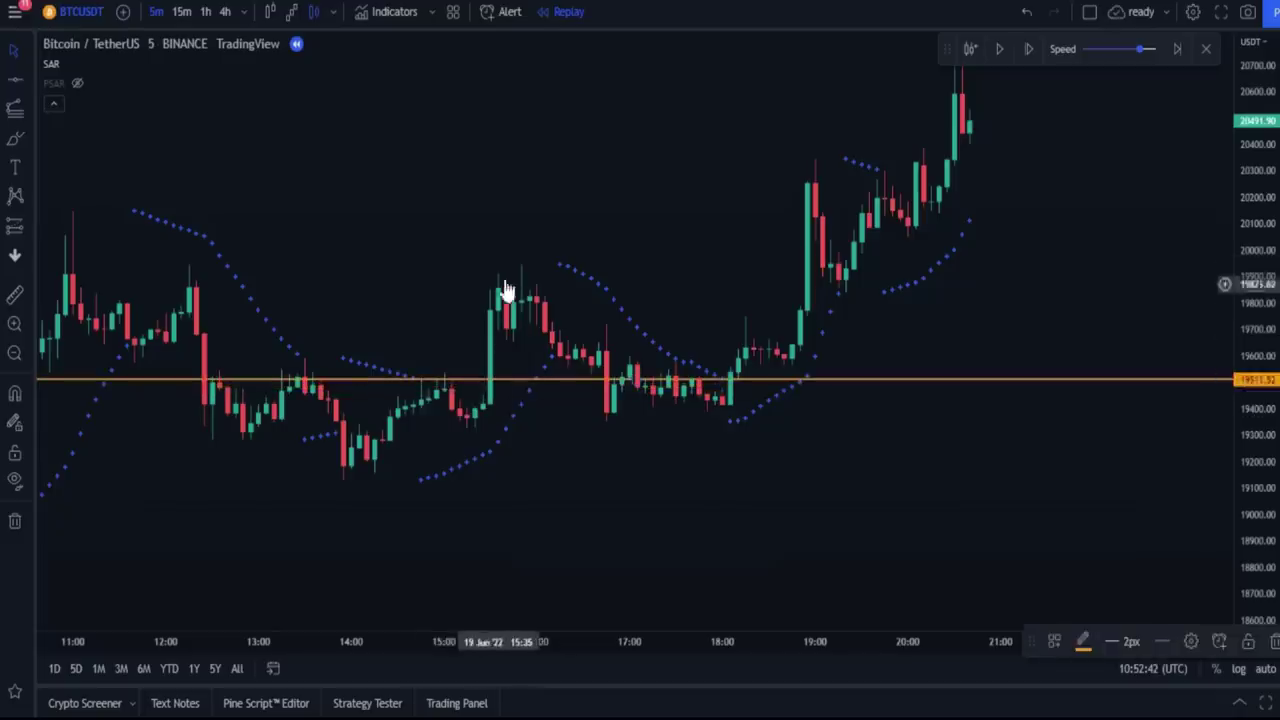
drag(958, 450, 847, 444)
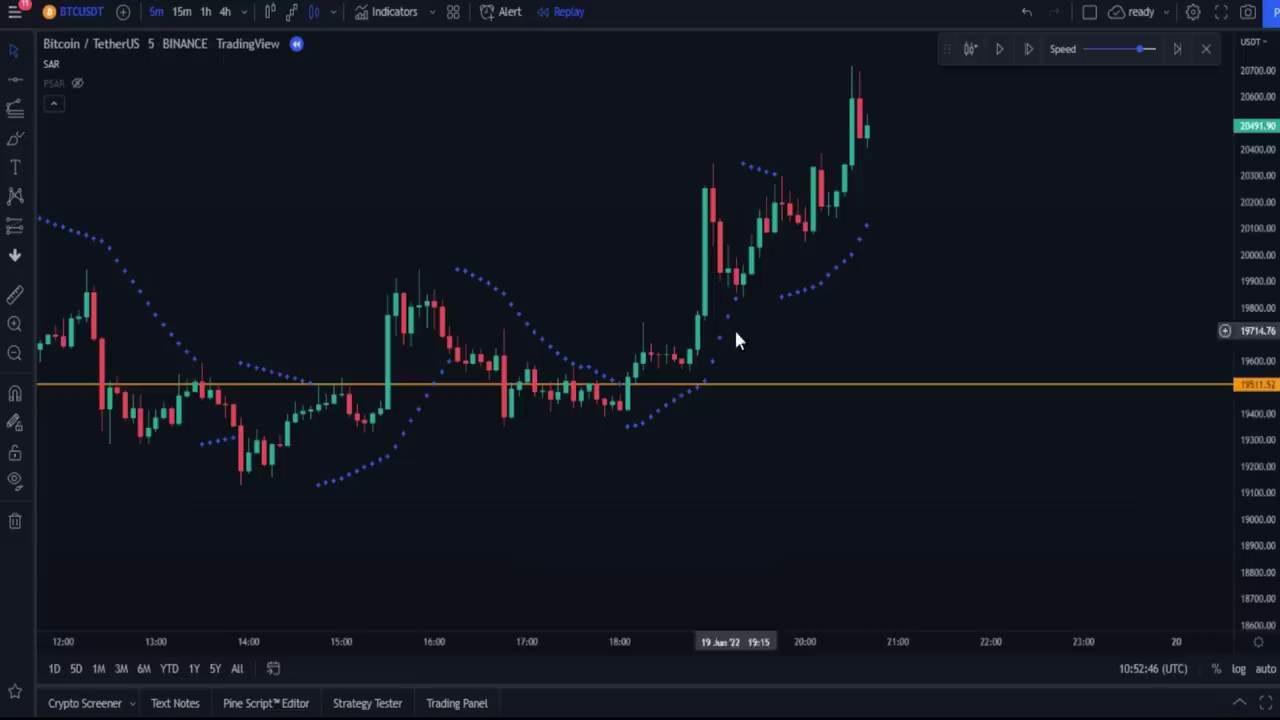
Remove the drawn horizontal line and exit replay mode
click(15, 521)
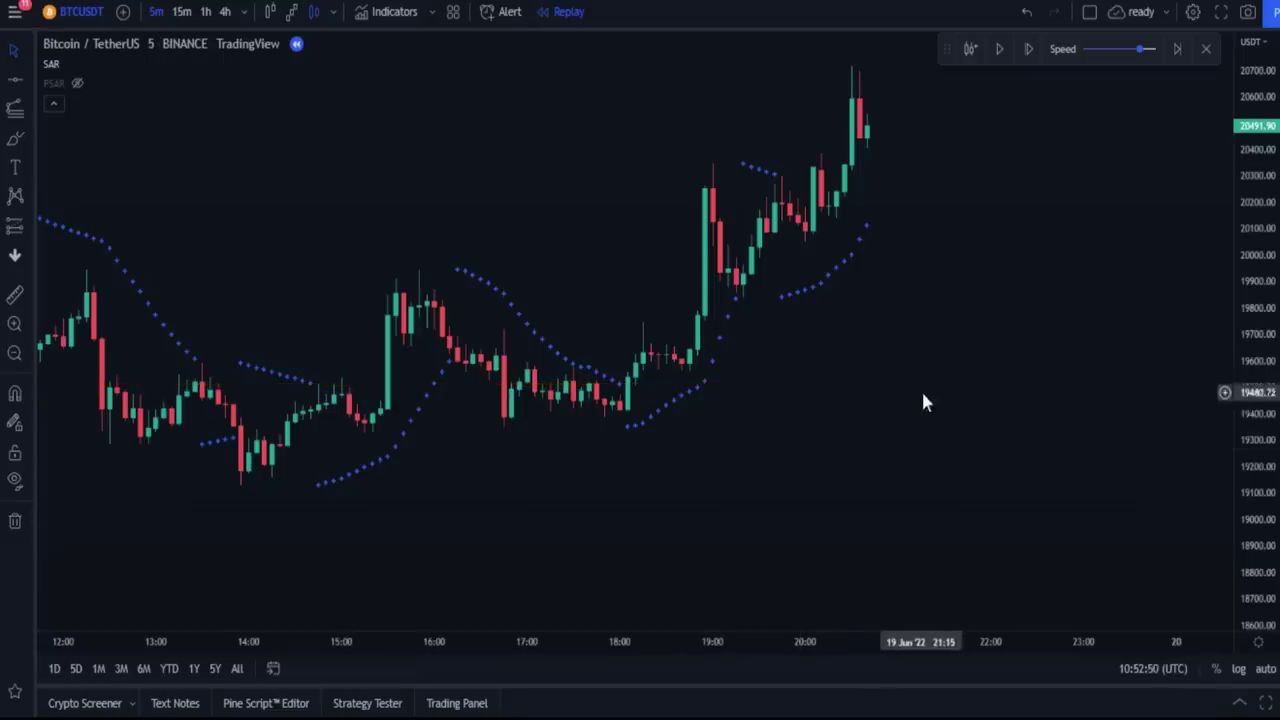
click(1205, 48)
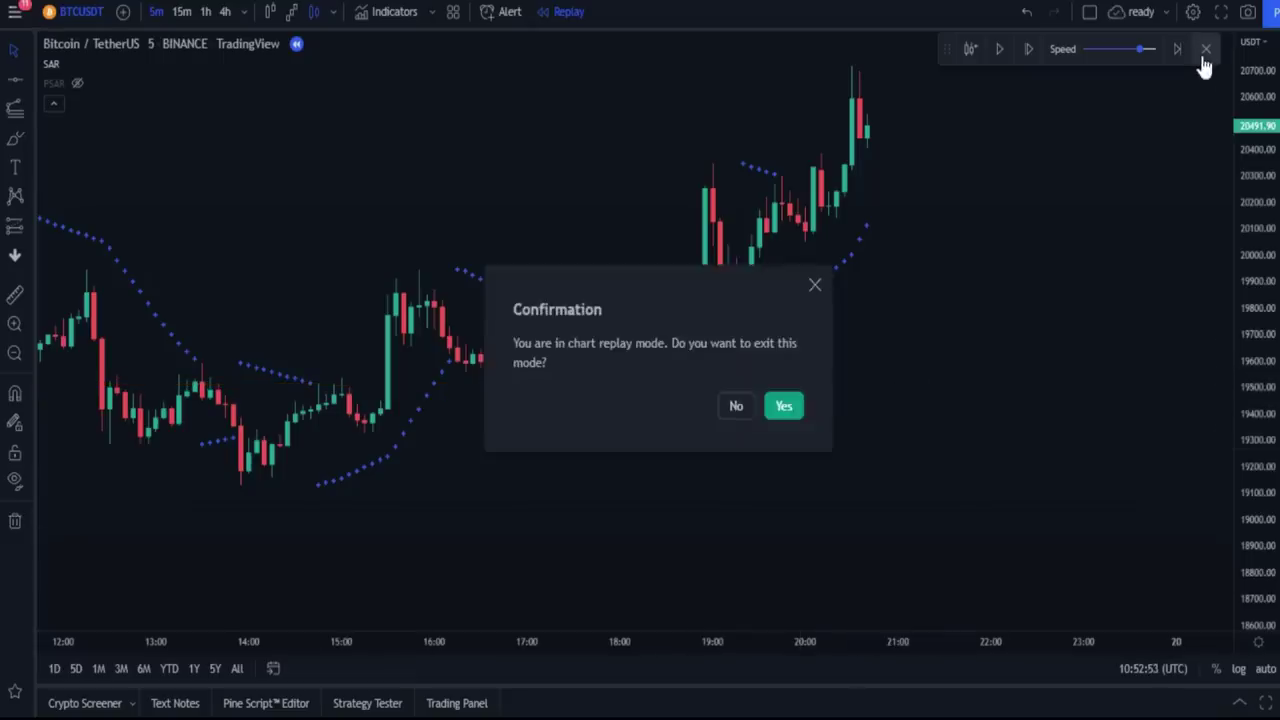
click(784, 405)
drag(897, 451, 837, 477)
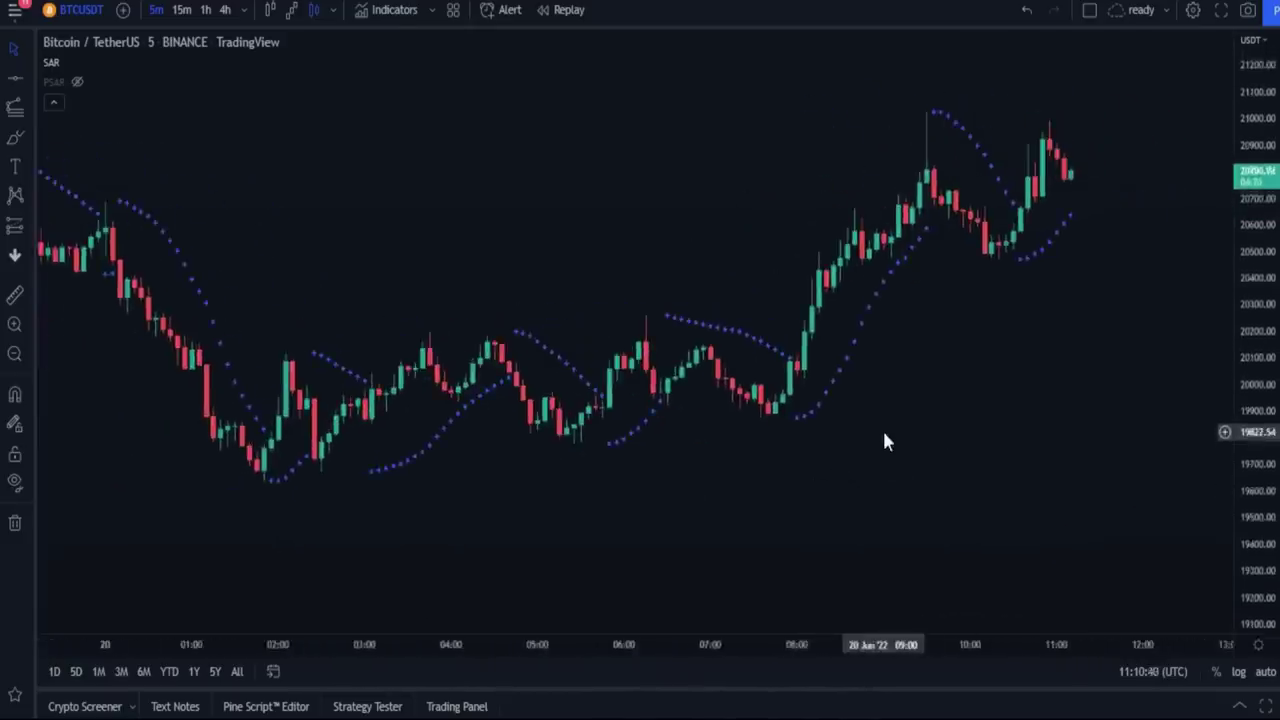
Search the indicators for "10 IN 1" and add 10 in 1 Different Moving Averages to the chart
click(393, 10)
drag(673, 136, 700, 117)
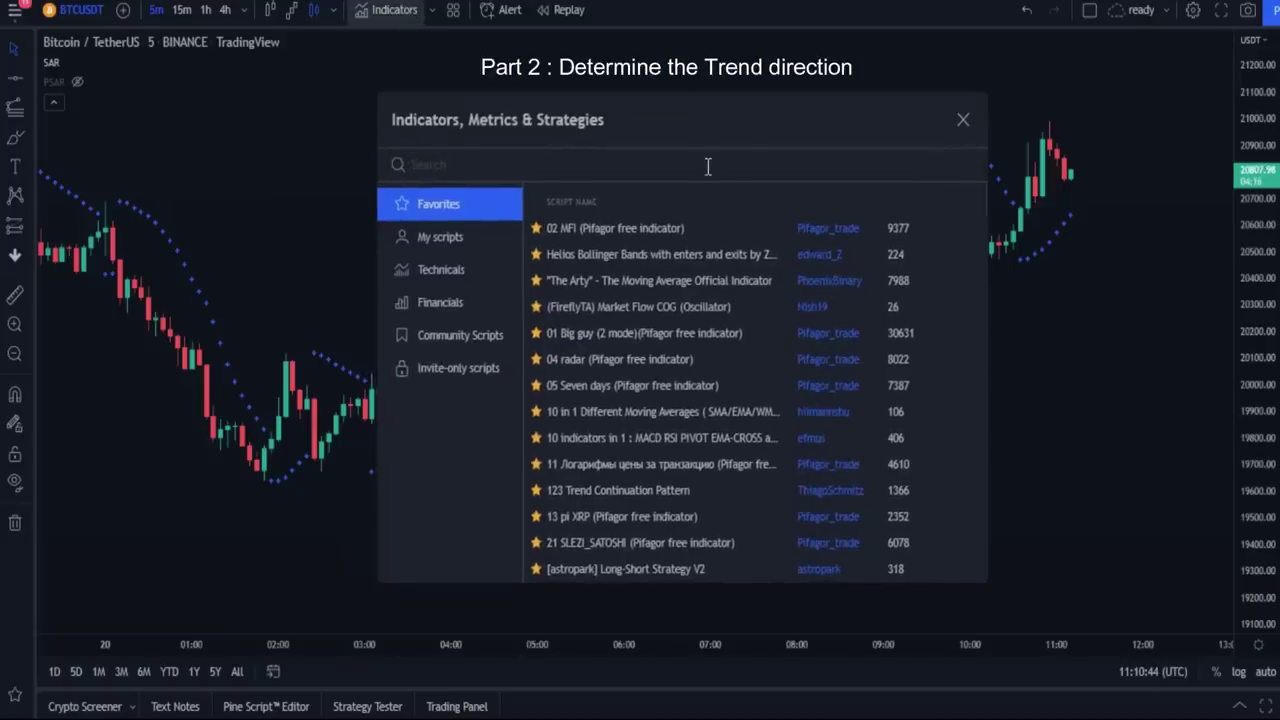
text(EMA)
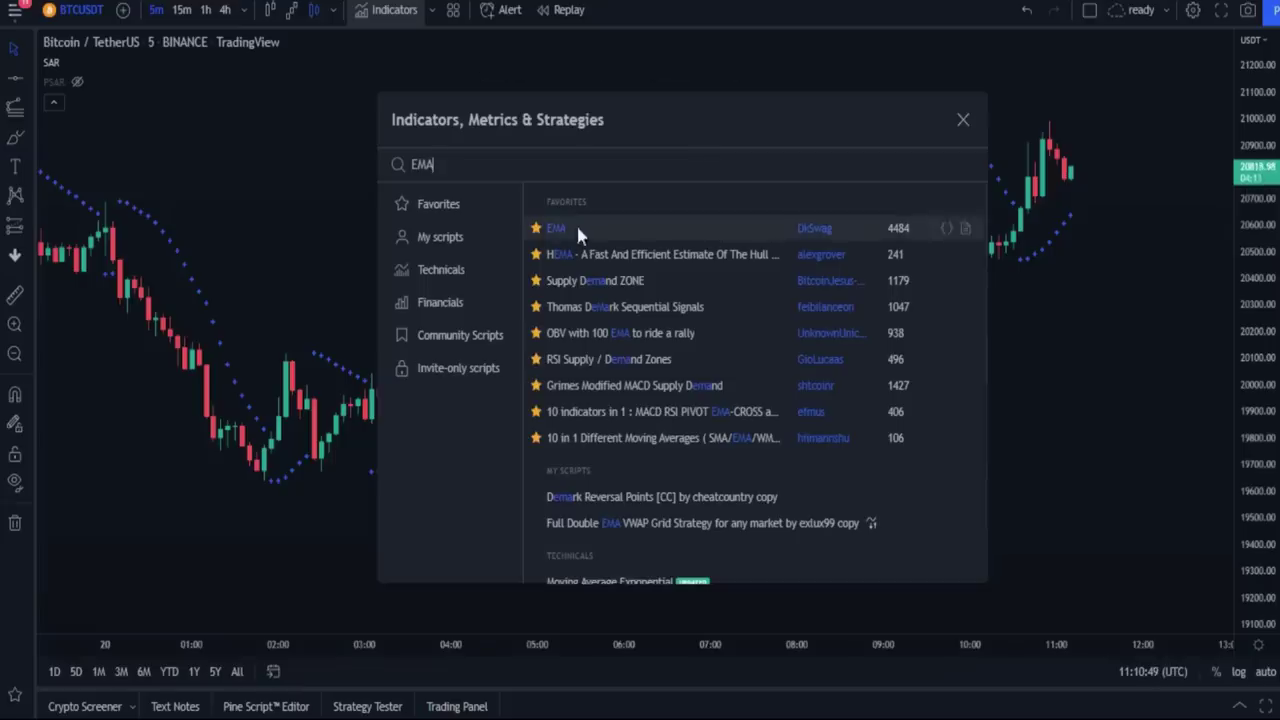
text(10 I)
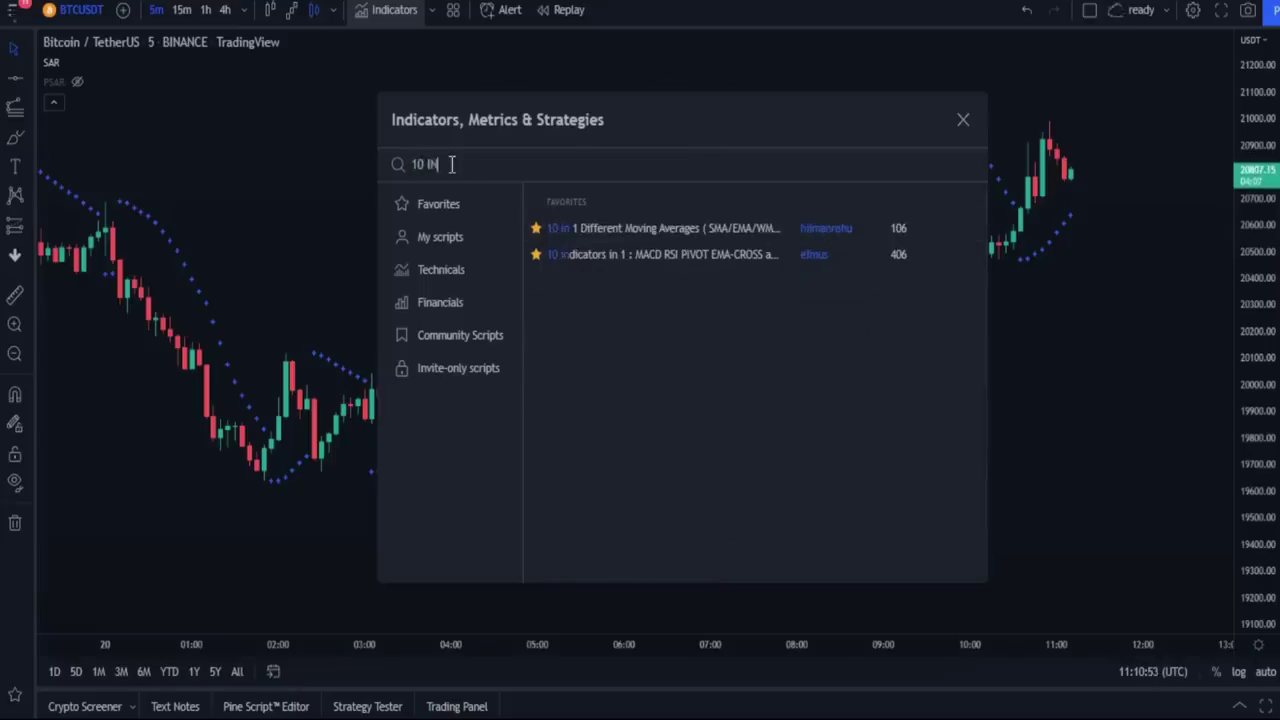
text(N 1)
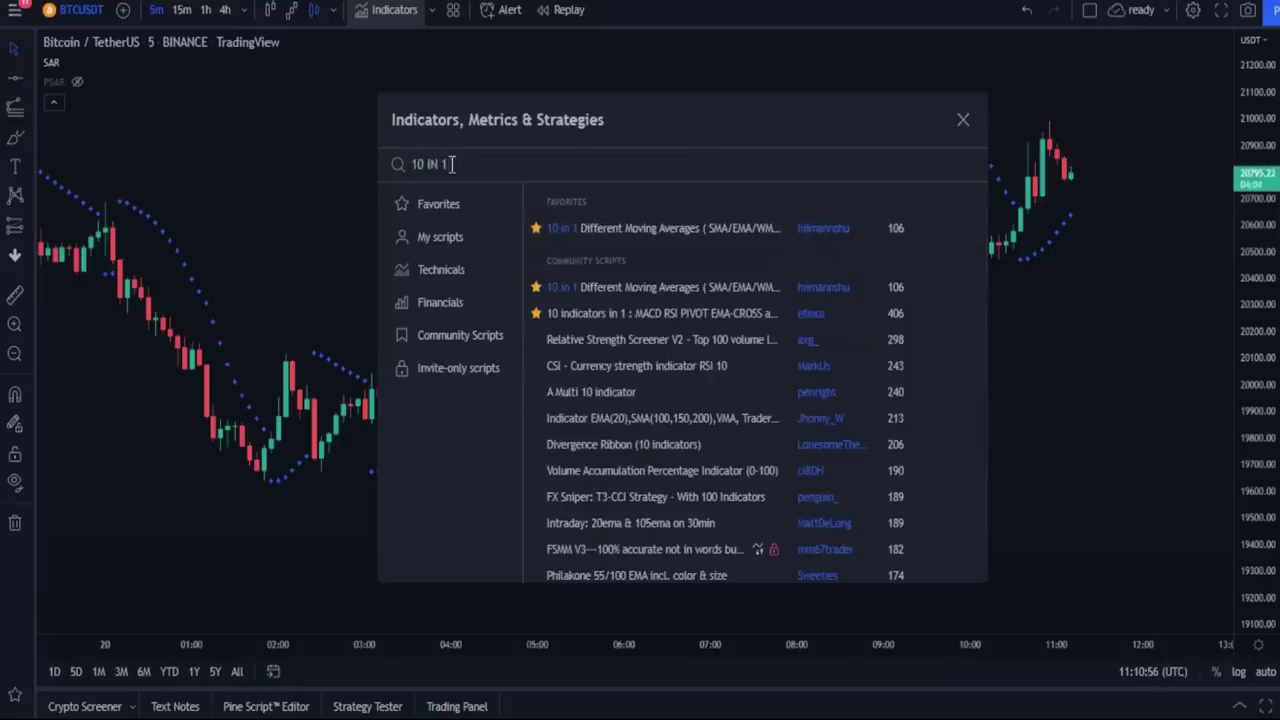
click(622, 228)
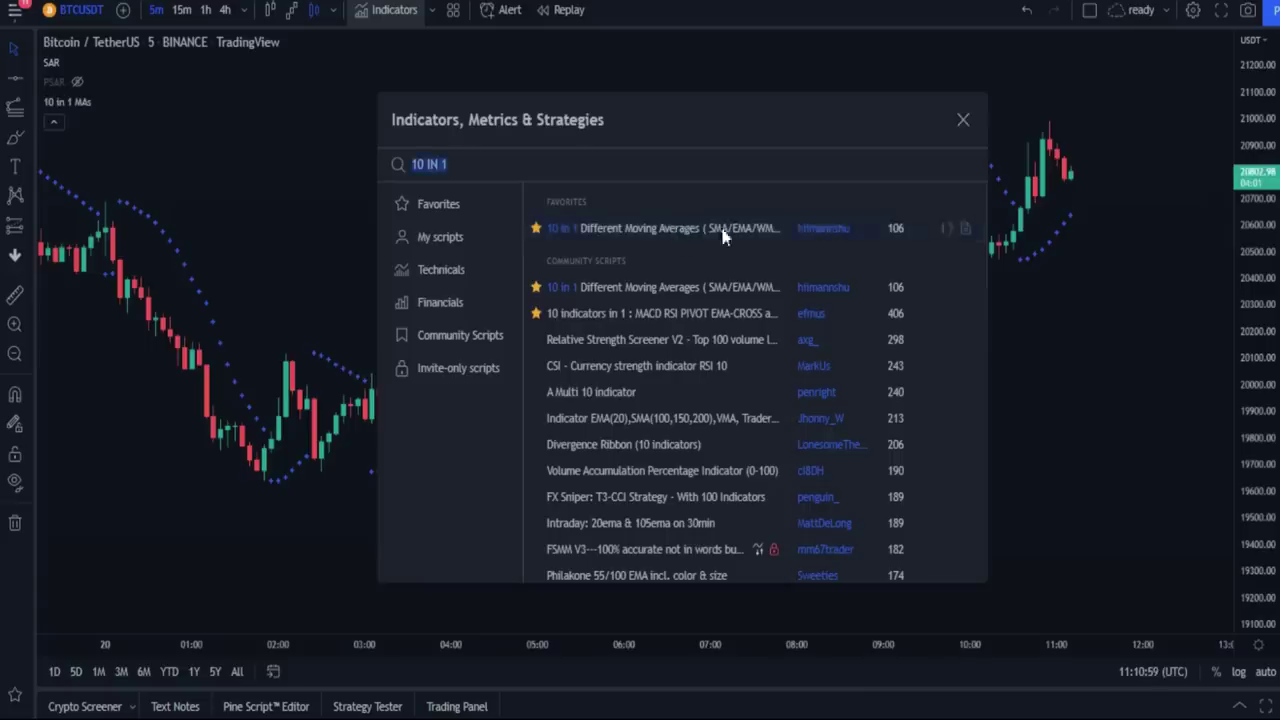
click(960, 119)
drag(465, 269, 726, 260)
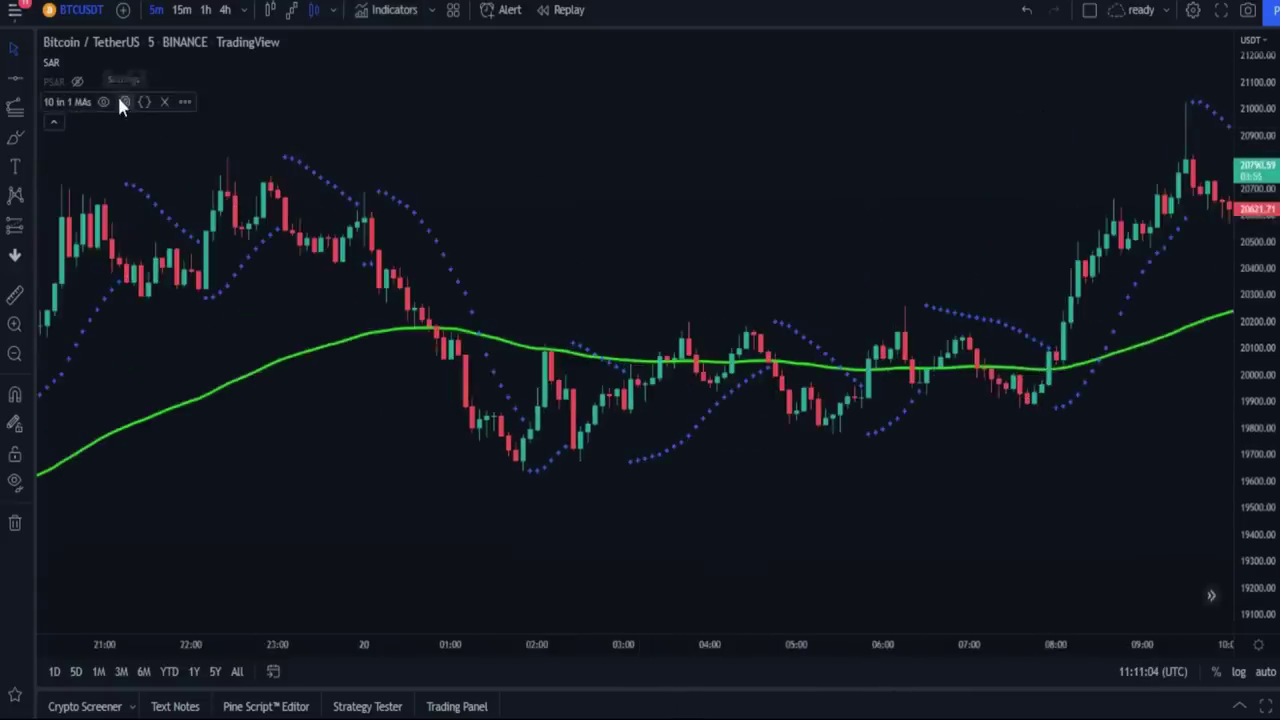
Review MA 1's type and length in the 10 in 1 MAs settings and compare price with the moving average over 19 and 20 June
click(123, 102)
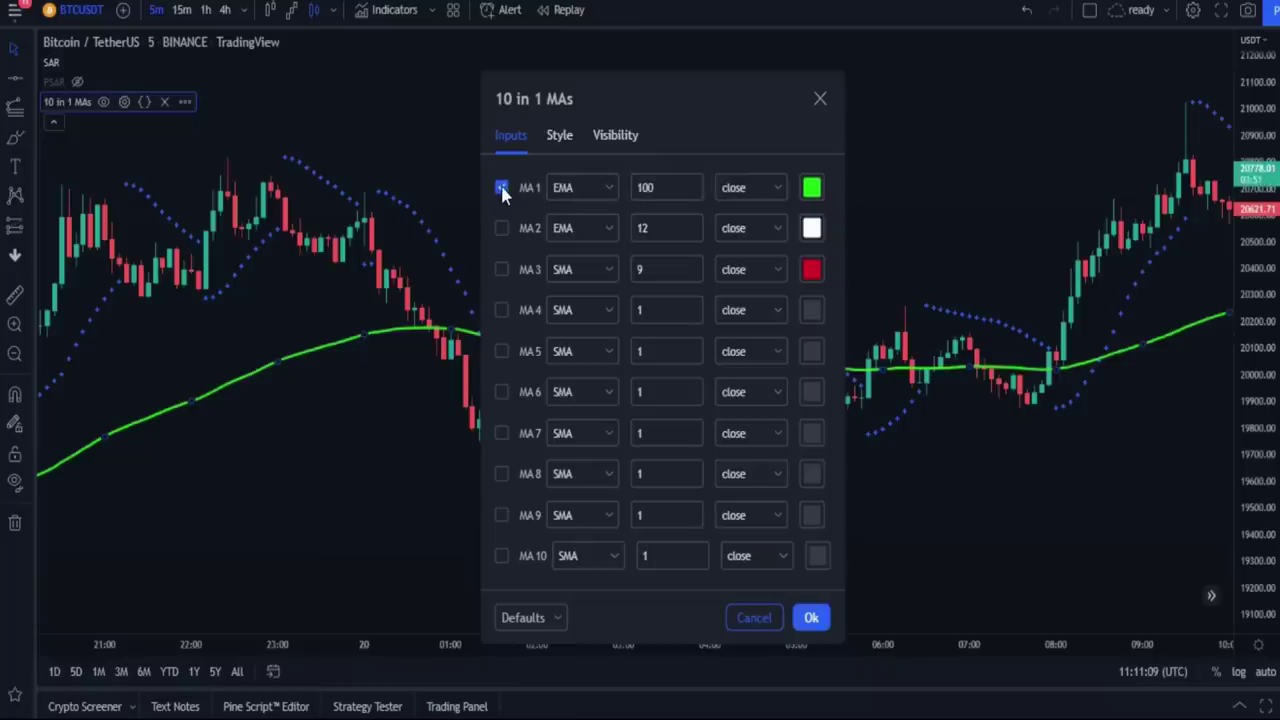
click(606, 188)
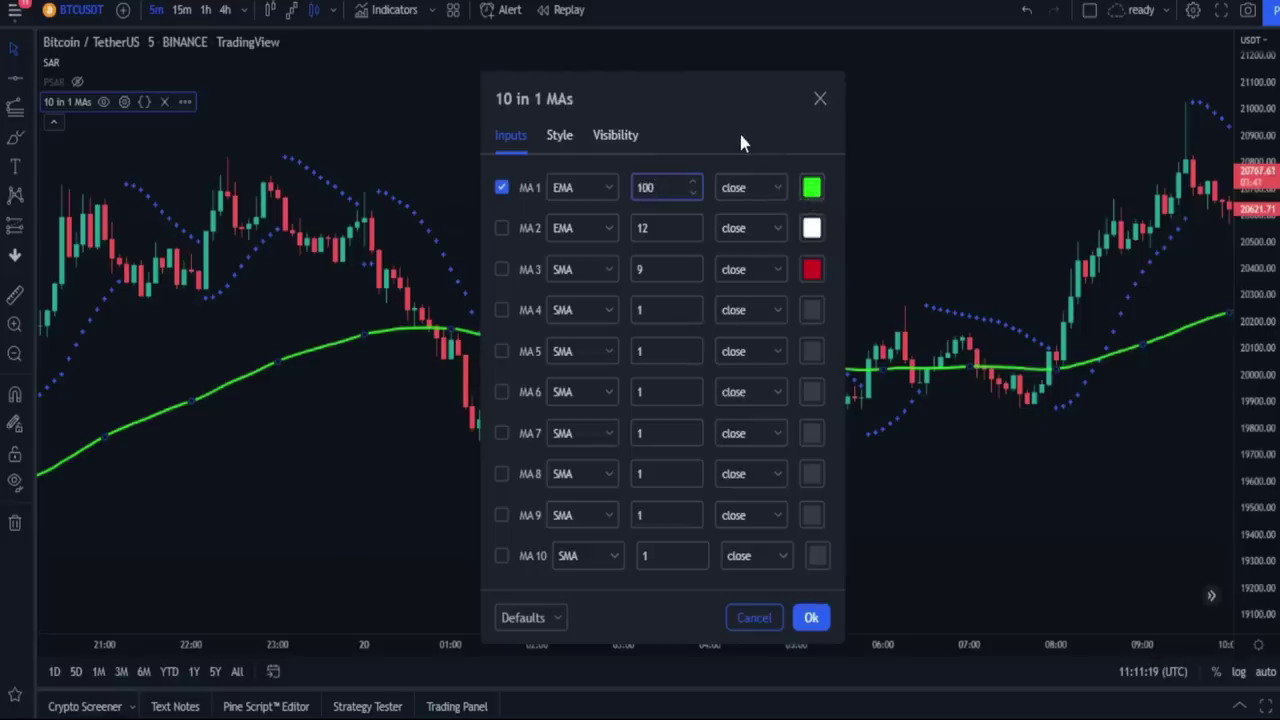
click(812, 619)
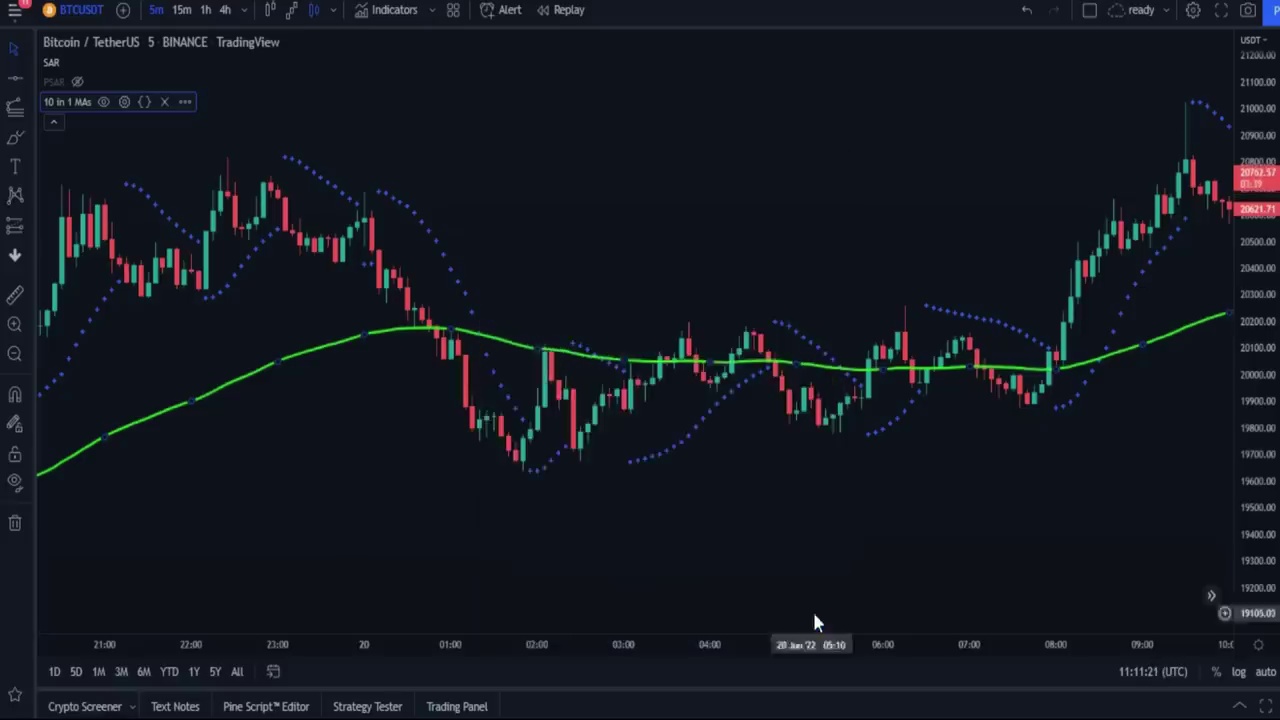
drag(969, 462, 794, 409)
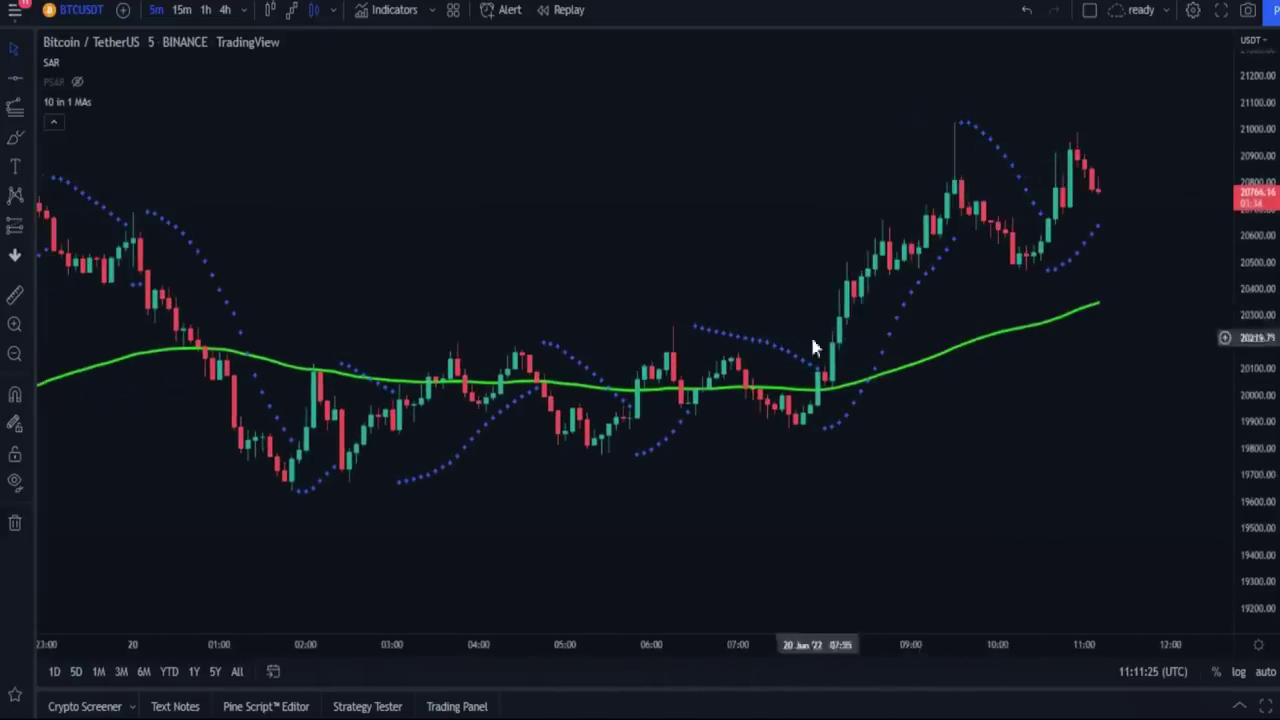
drag(404, 250, 769, 143)
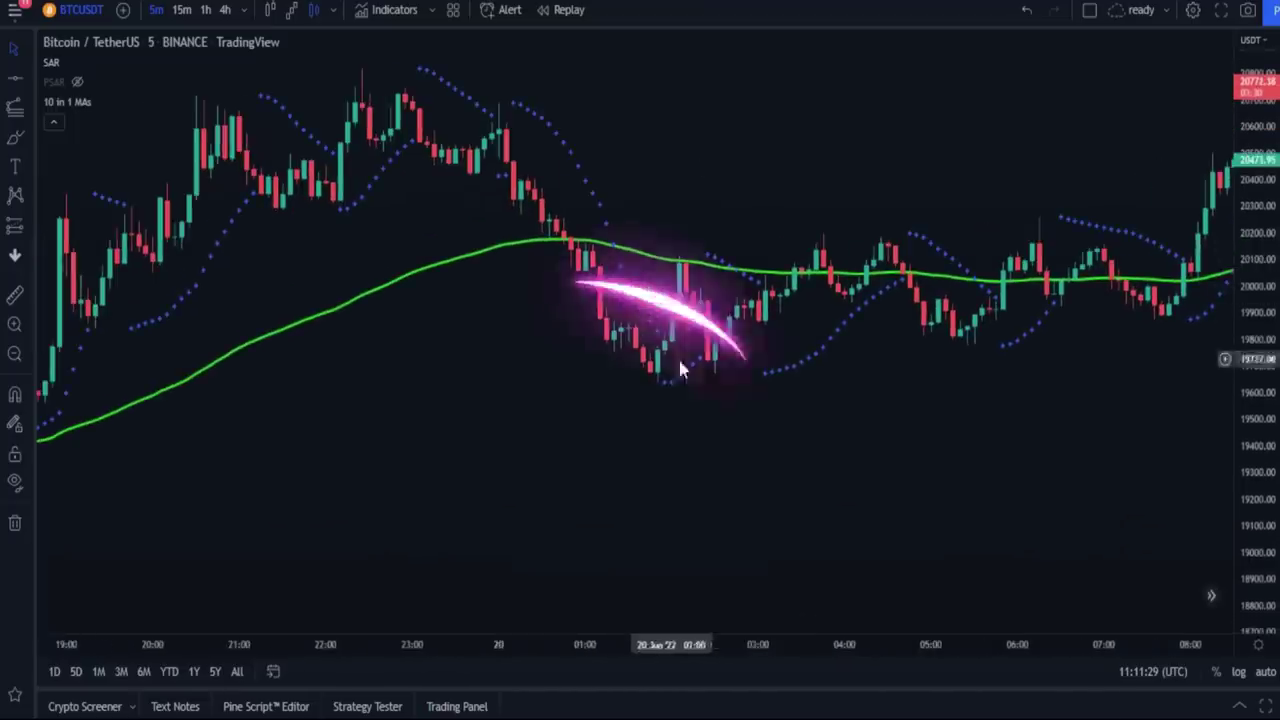
drag(996, 420, 697, 463)
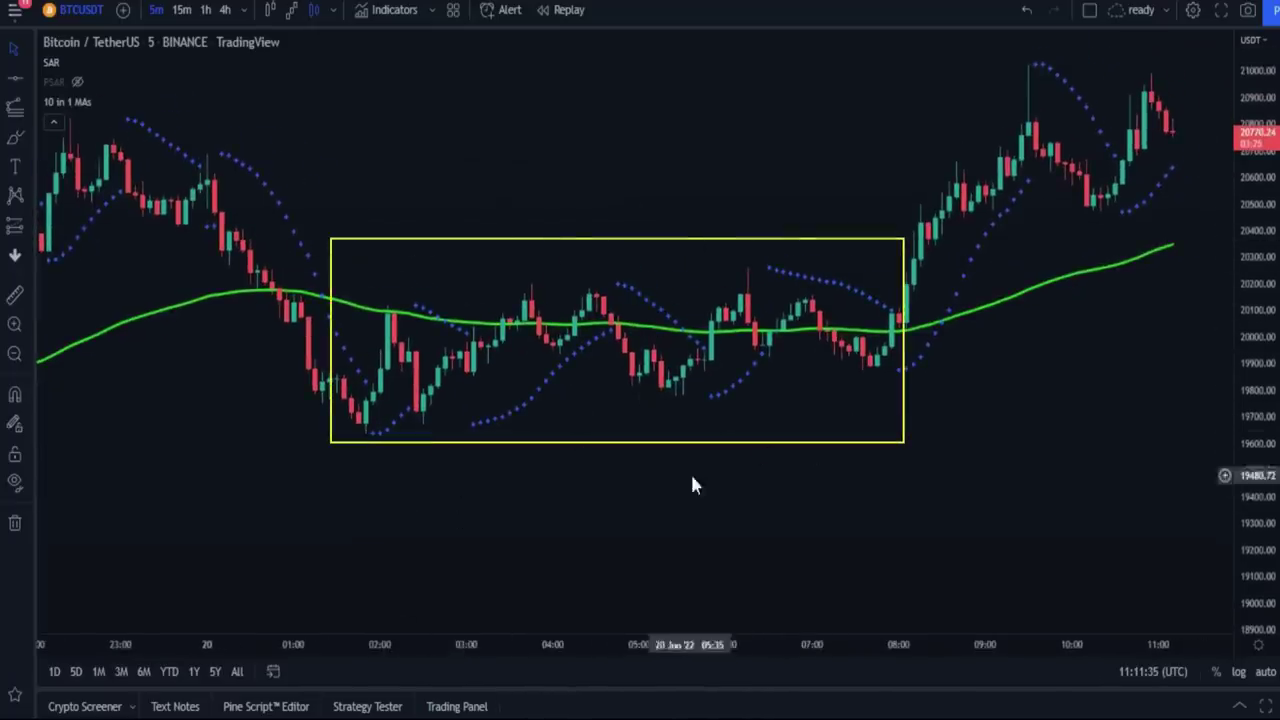
drag(863, 417, 734, 430)
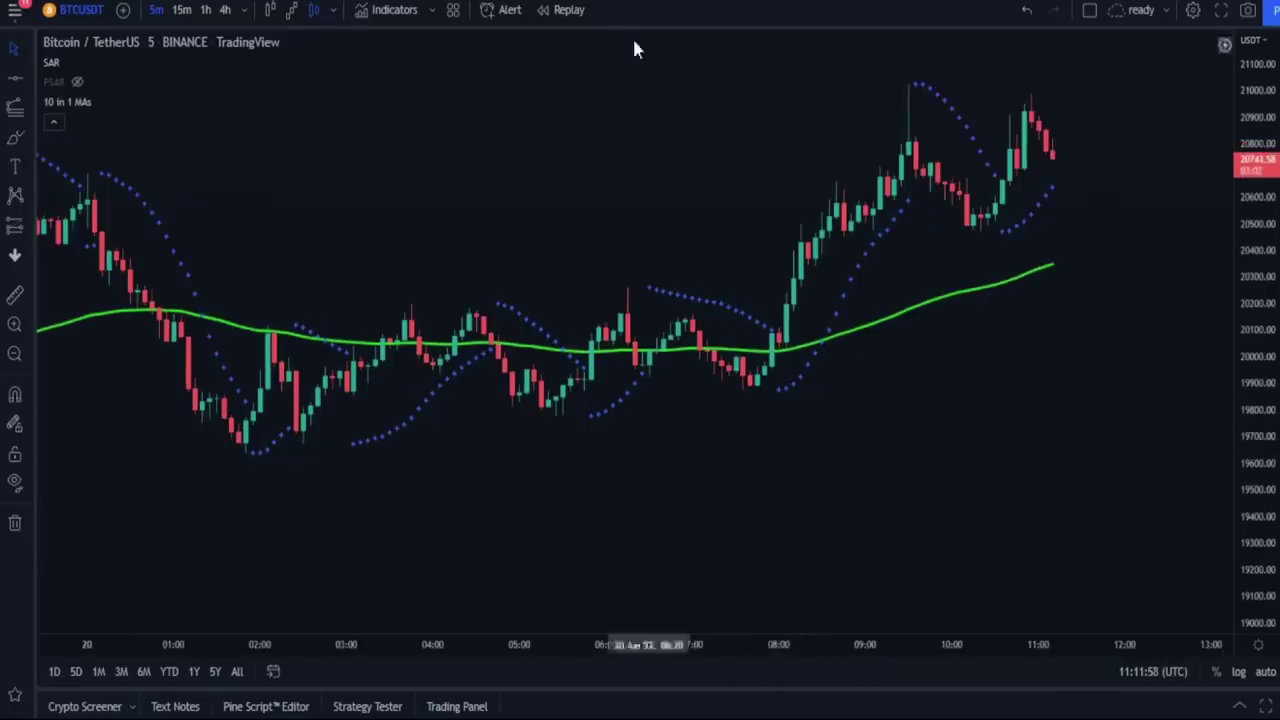
Start a bar replay from about 07:50 on 20 Jun and advance it two candles to 08:00
click(563, 10)
click(771, 310)
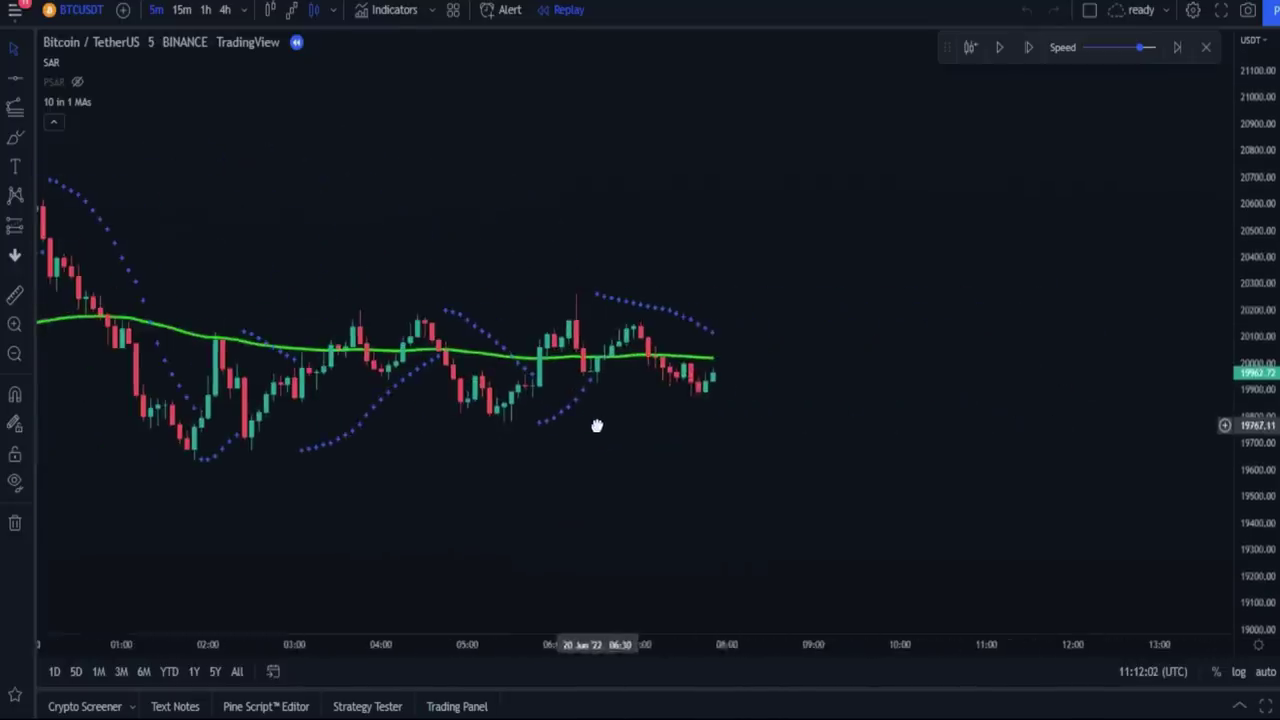
click(1029, 52)
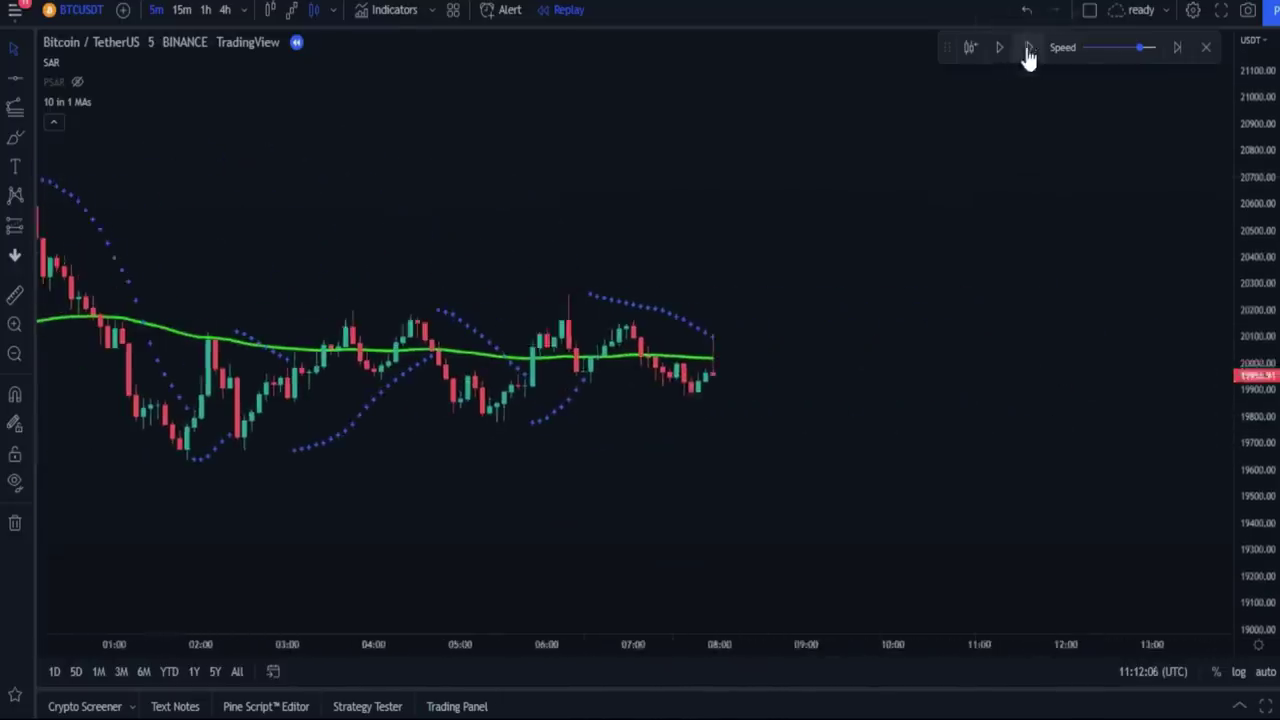
click(1029, 52)
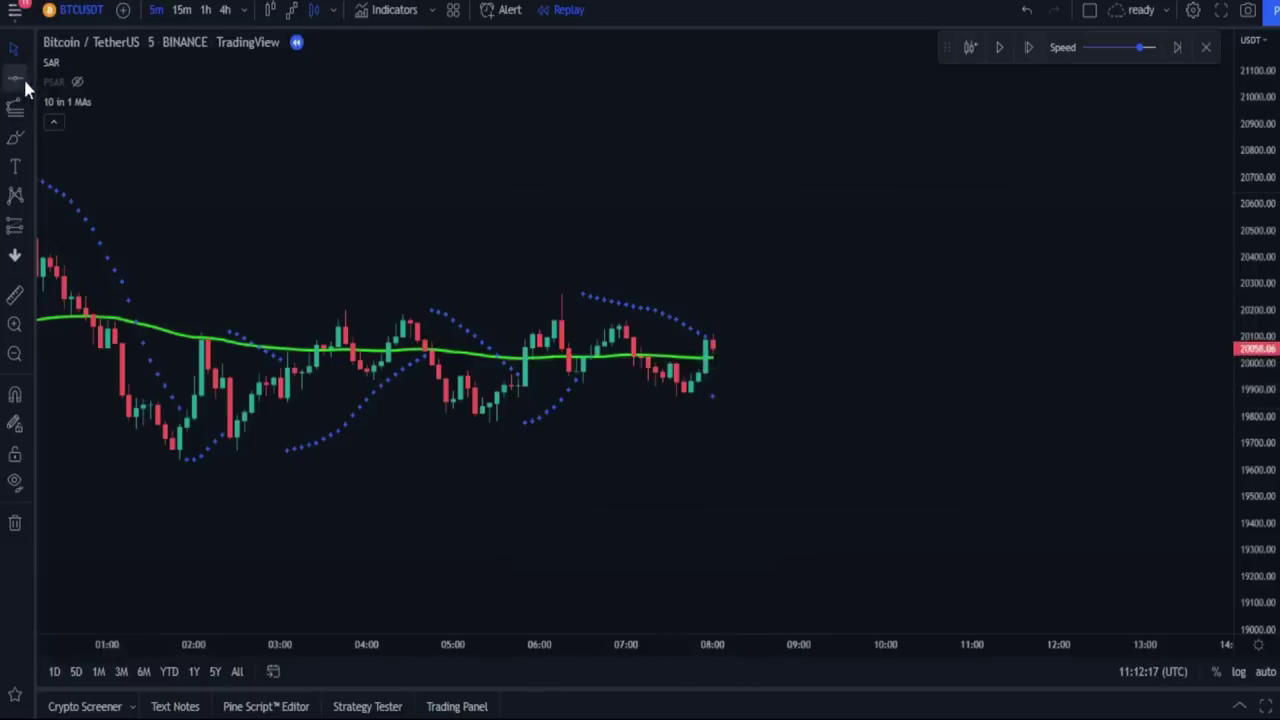
Draw a horizontal line at 20096.62 at the last upper SAR dot, then play the replay to about 09:45
click(708, 340)
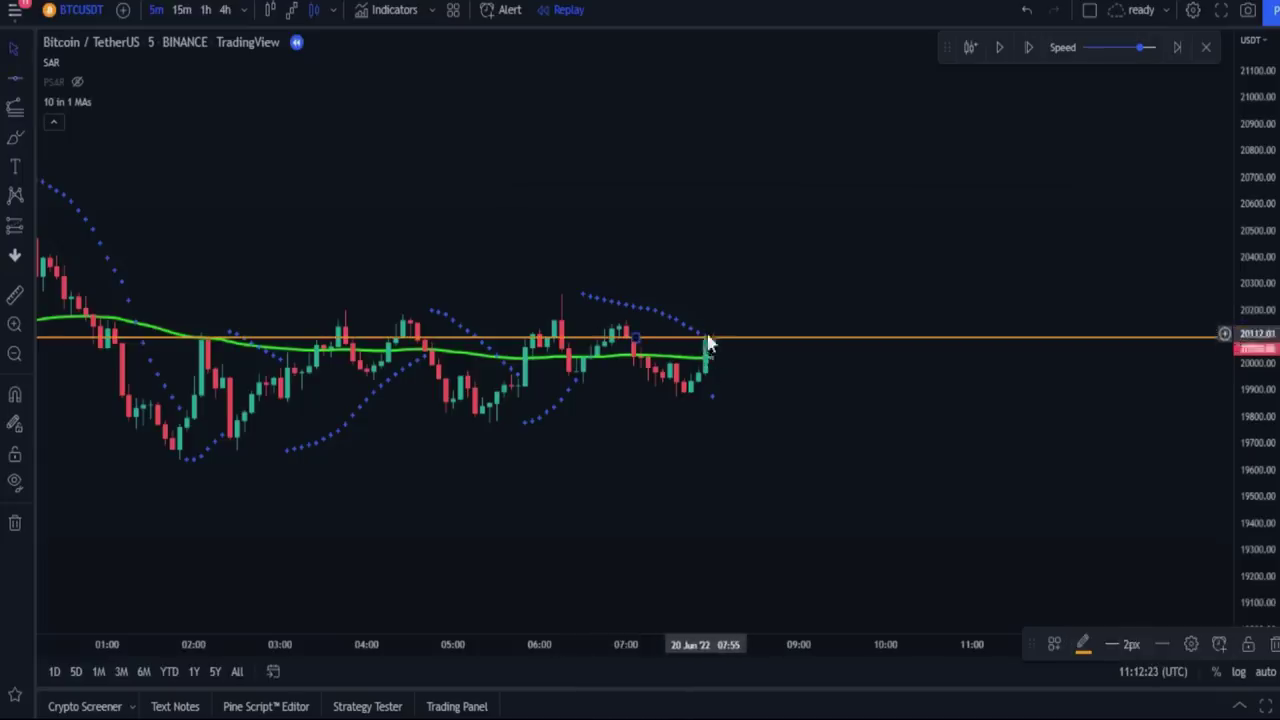
click(1028, 58)
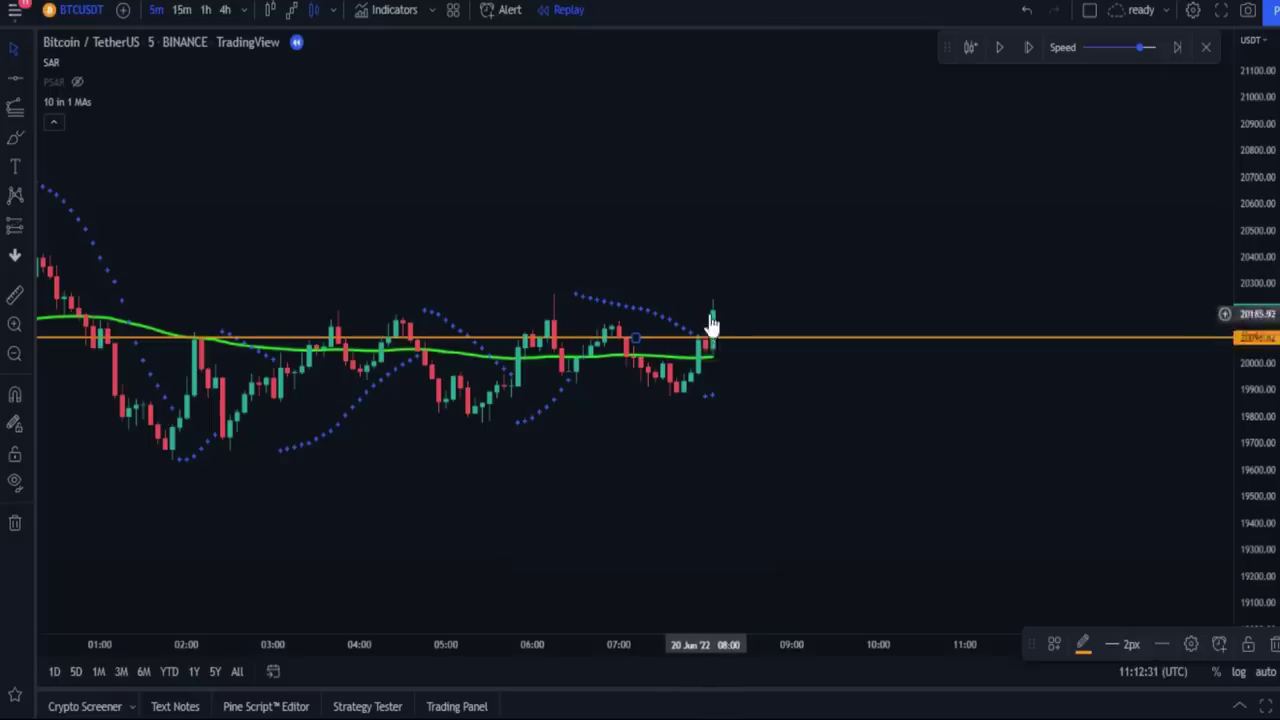
click(999, 47)
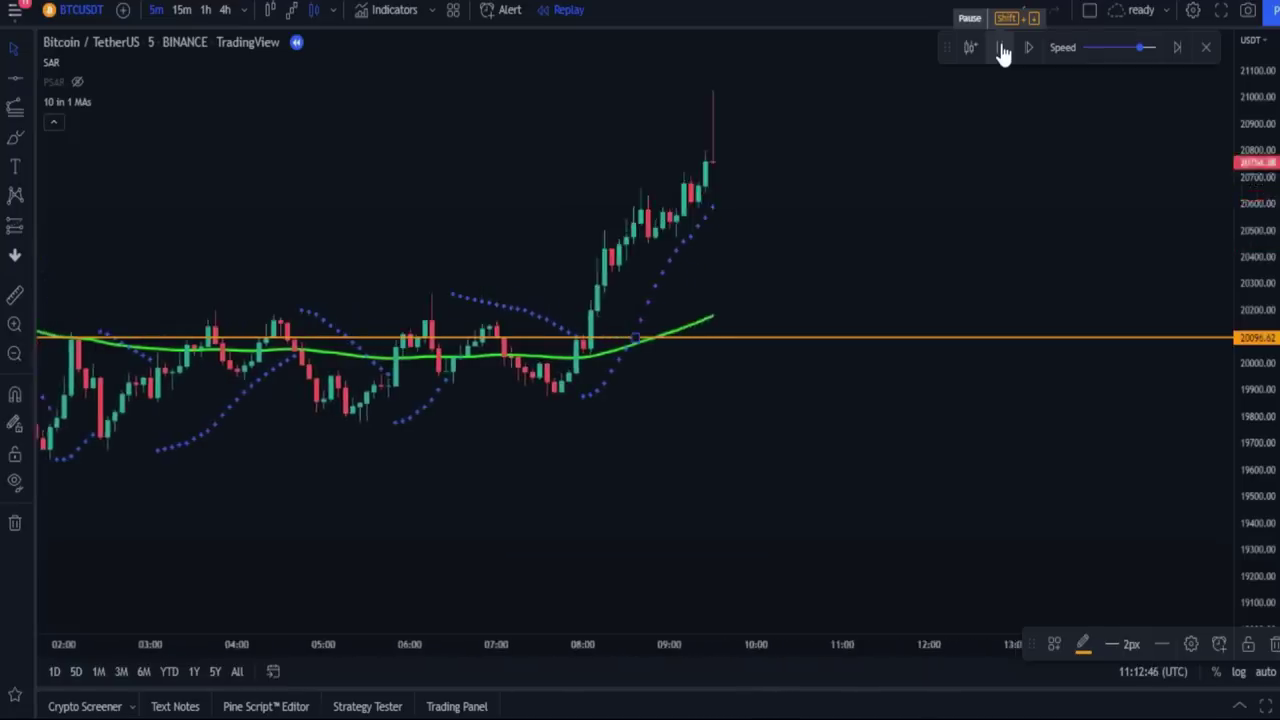
click(1001, 48)
Remove the drawn line and draw a horizontal line at 19961.12 at the last upper SAR dot before 06:00
drag(474, 194, 690, 213)
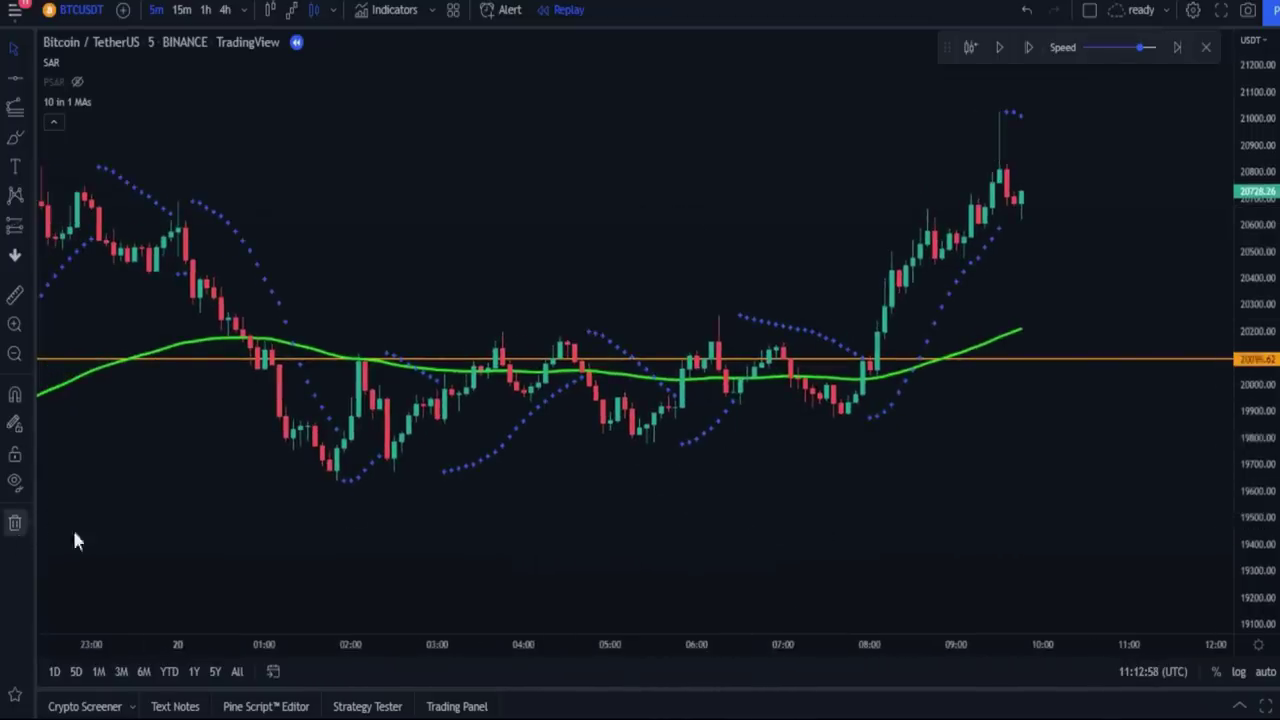
click(15, 524)
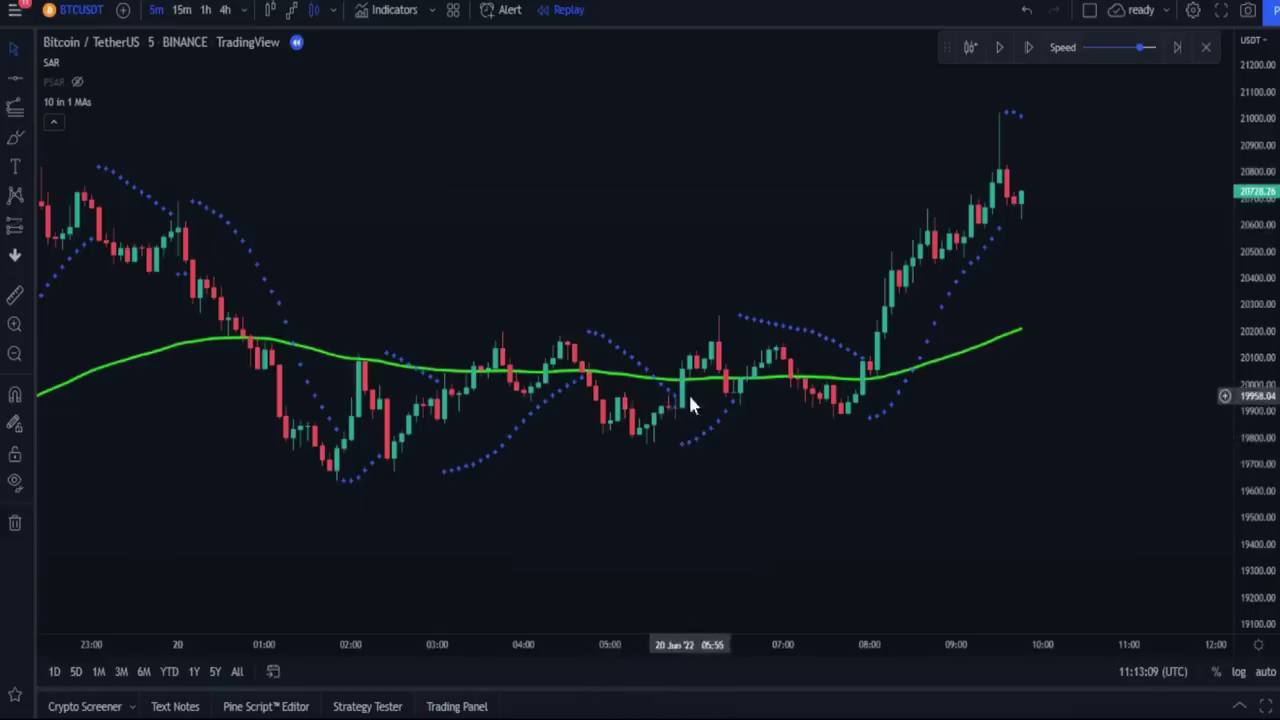
click(15, 80)
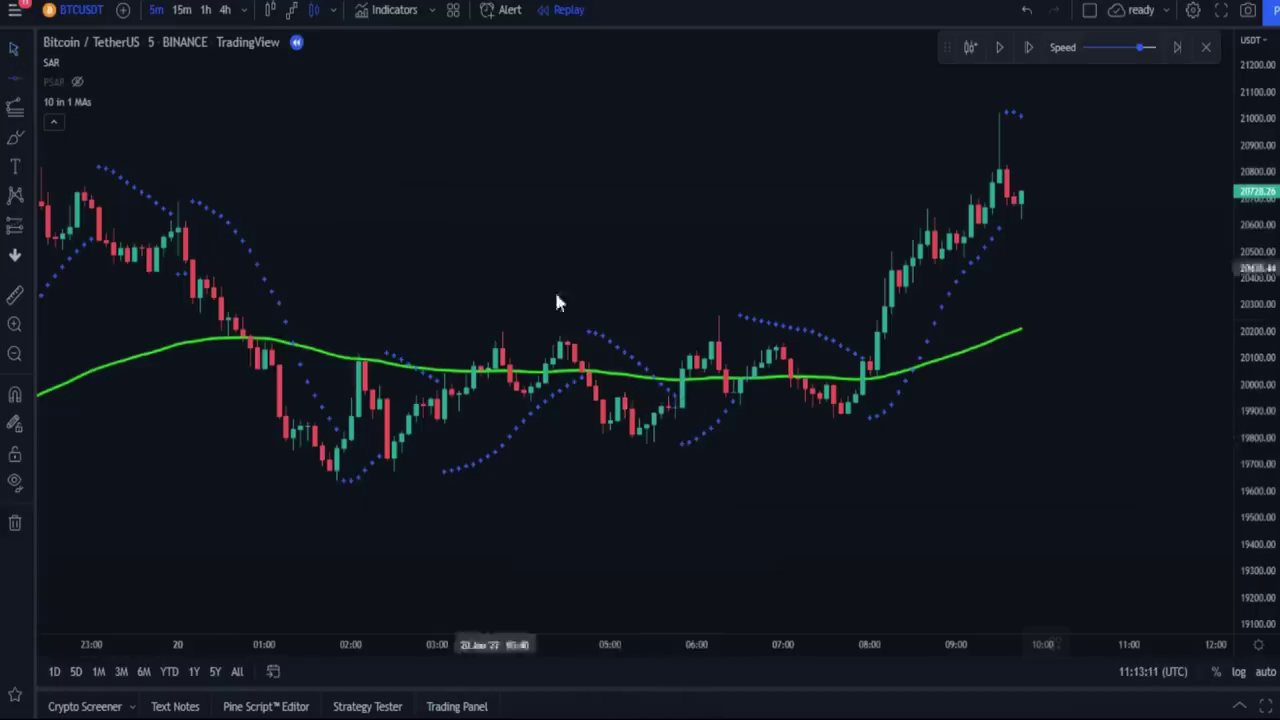
click(675, 396)
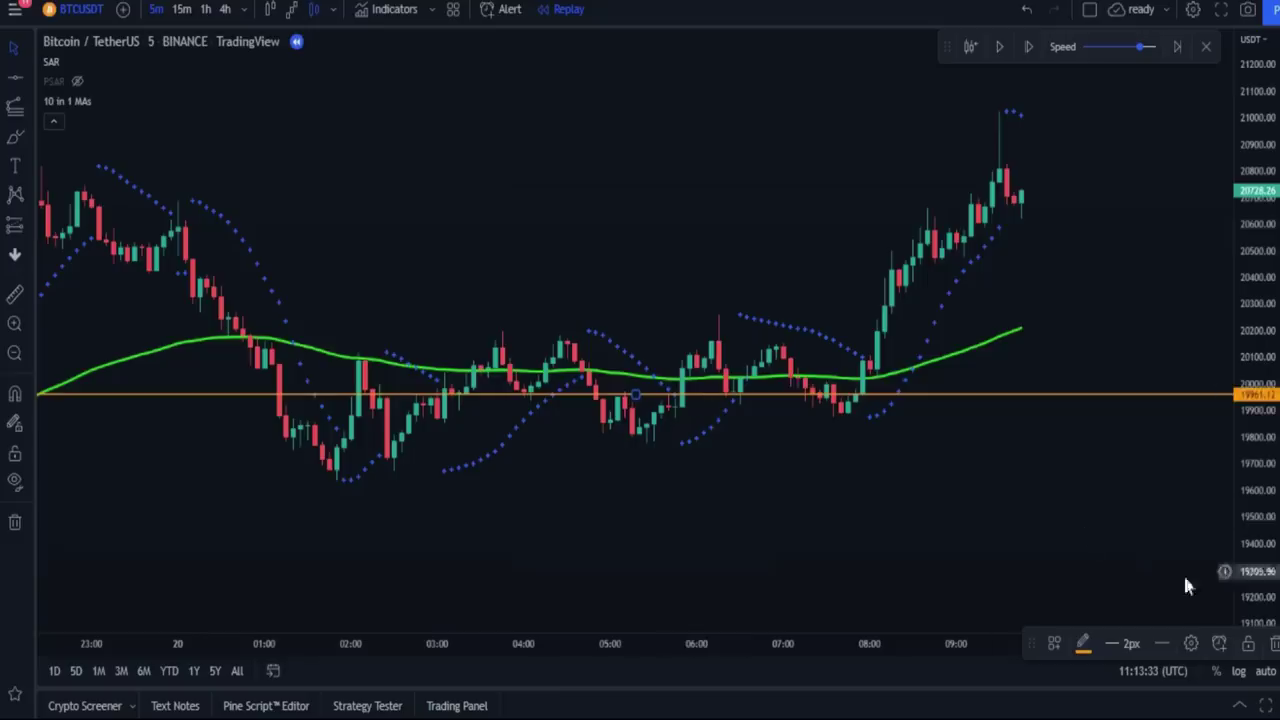
Delete that horizontal line and draw a new one at about 20010 at the last upper SAR dot near 03:00
click(1270, 652)
drag(591, 506, 750, 473)
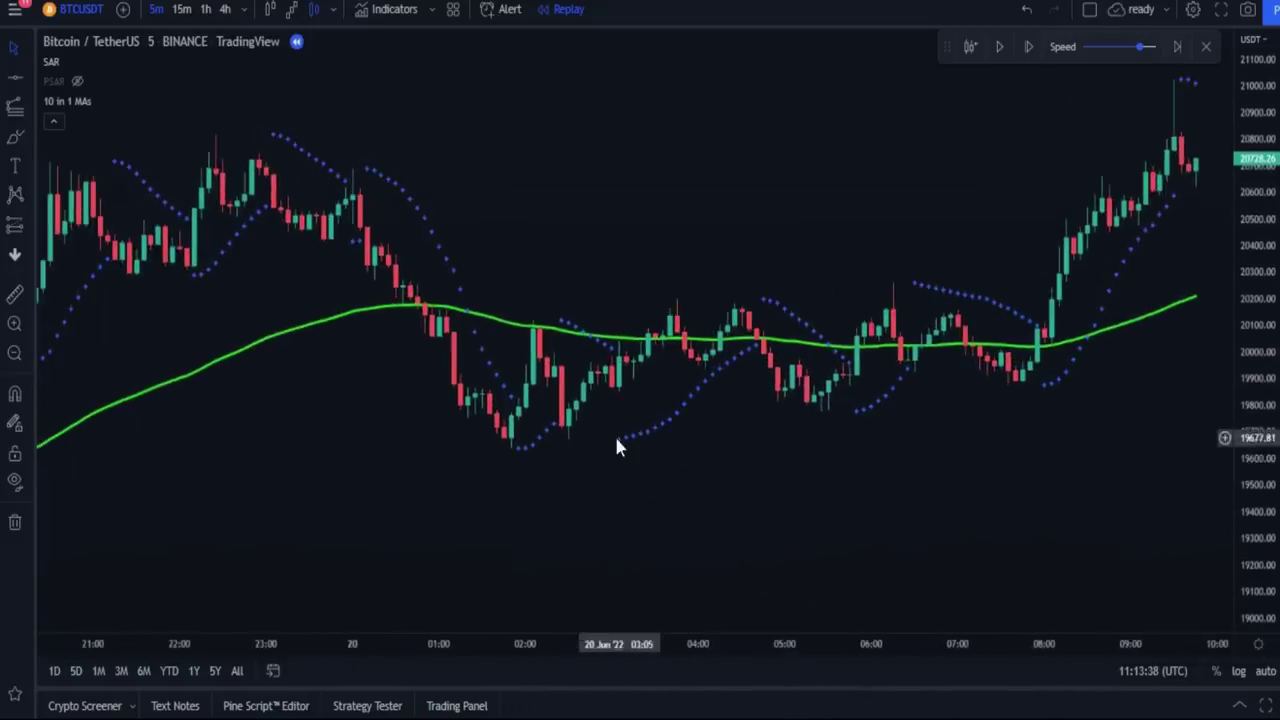
click(617, 350)
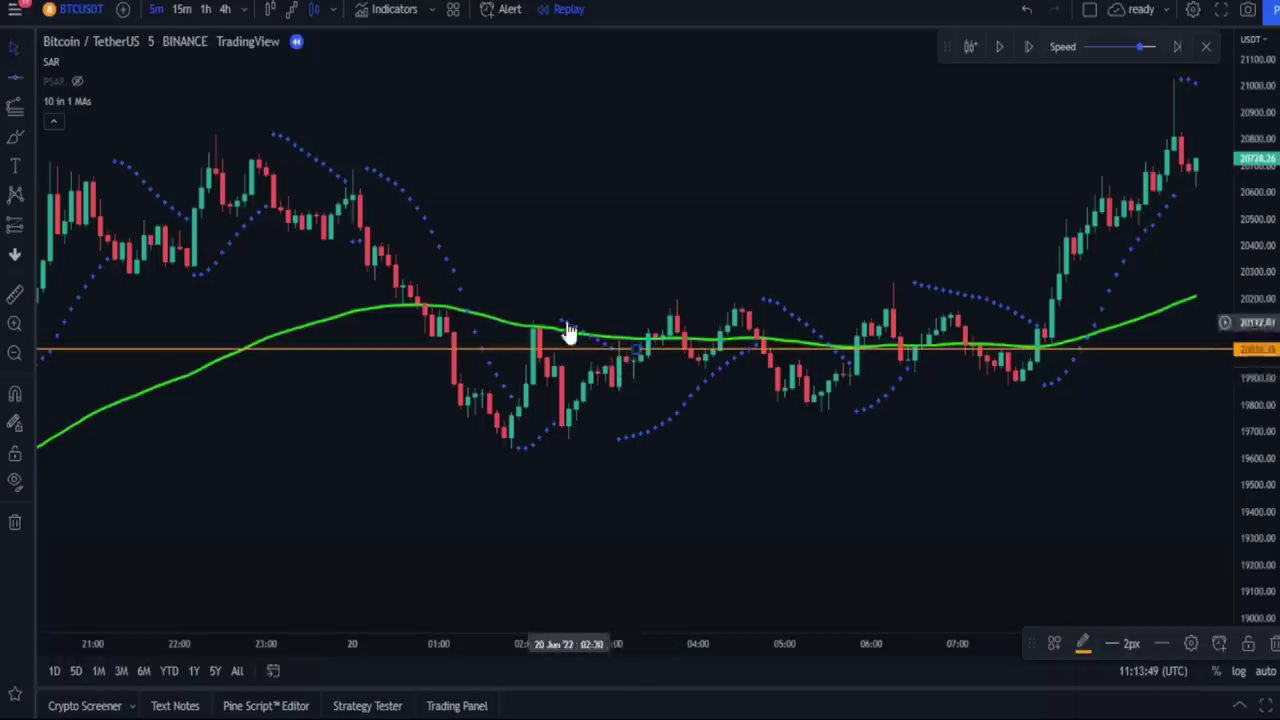
Lower the horizontal line to 19828.70 and delete it from the chart
click(642, 399)
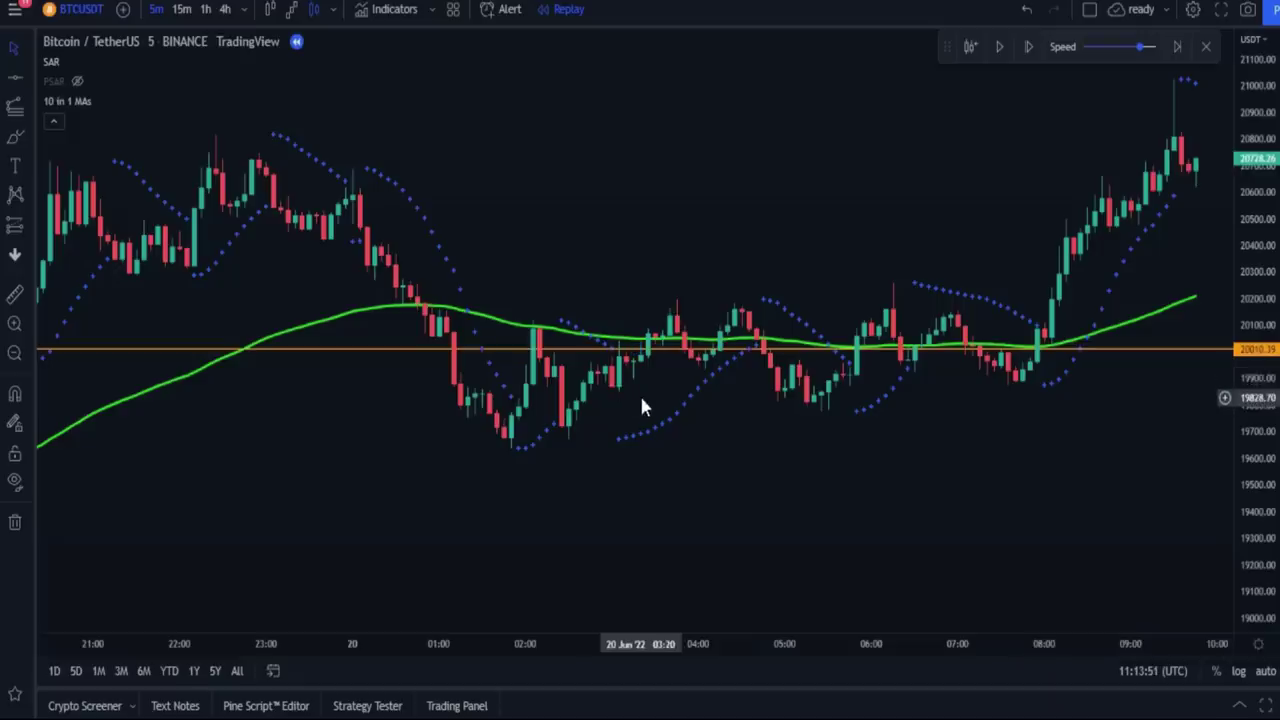
mouse_move(667, 362)
mouse_down()
mouse_move(663, 406)
mouse_move(512, 410)
mouse_up()
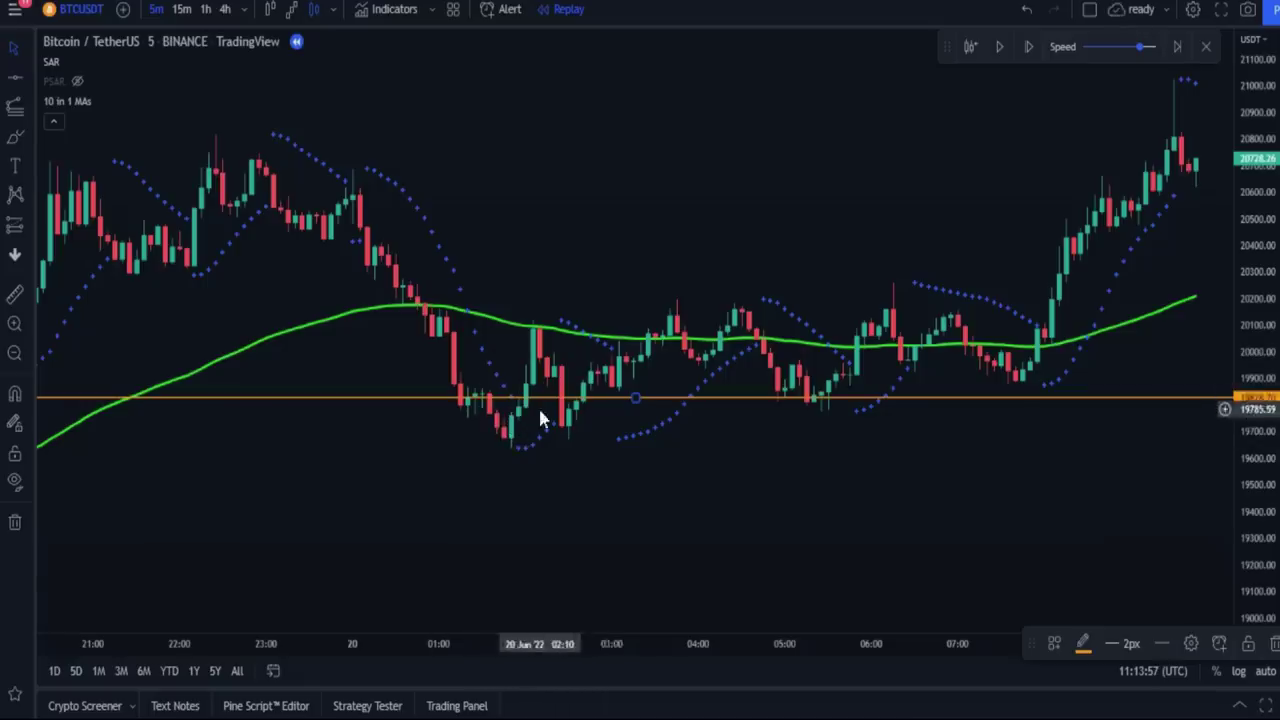
key(Delete)
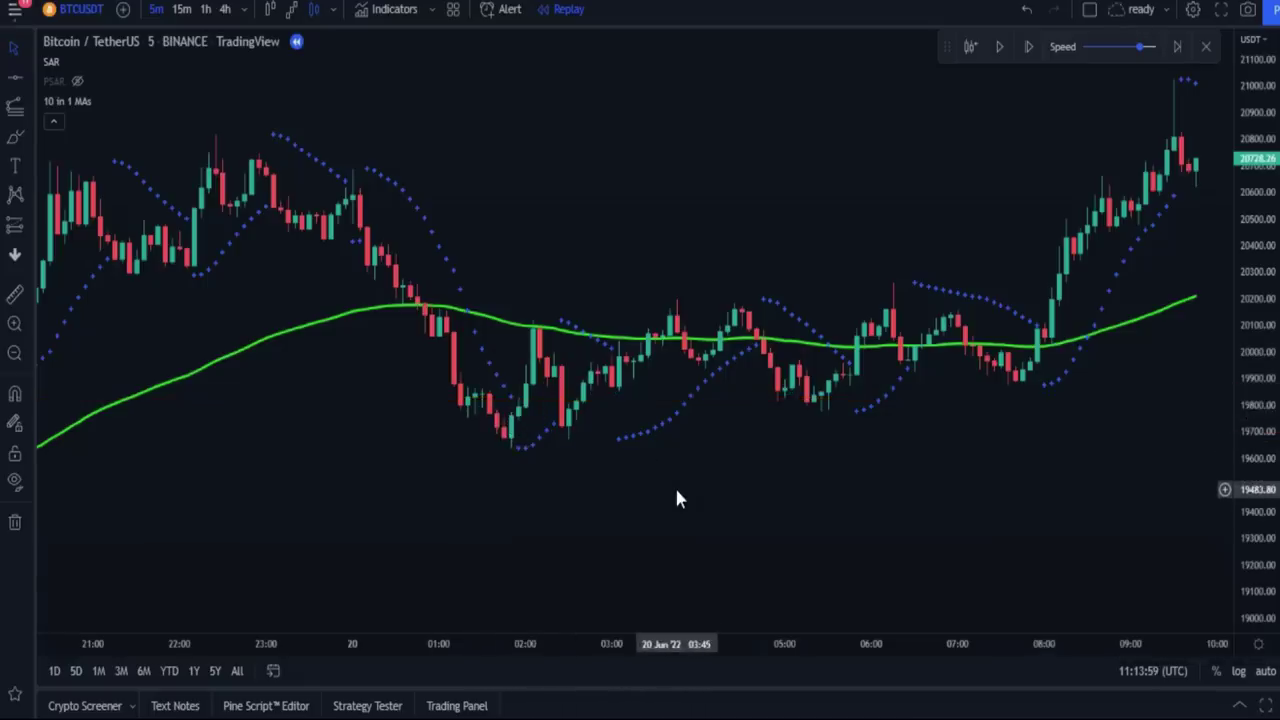
Draw a horizontal line at 18491.37 at the last upper SAR dot before 08:30 on 19 Jun
drag(338, 475, 628, 410)
drag(446, 477, 591, 463)
drag(220, 451, 783, 414)
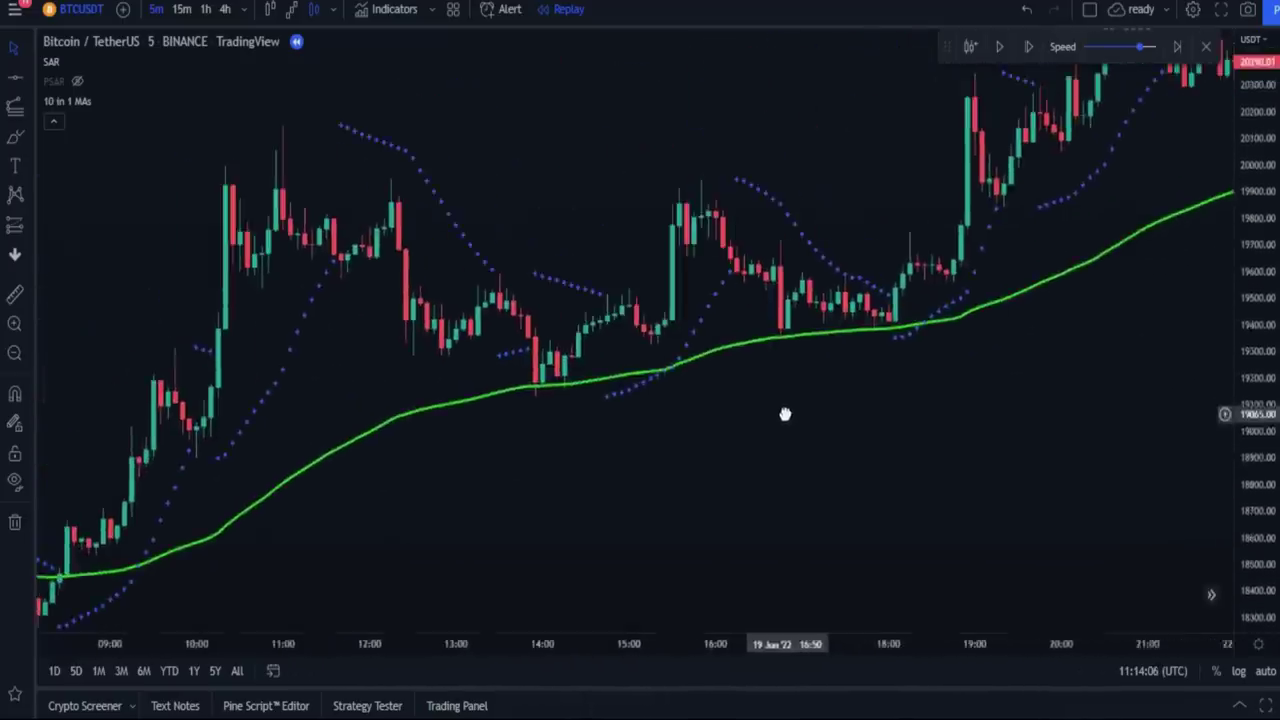
drag(549, 455, 790, 458)
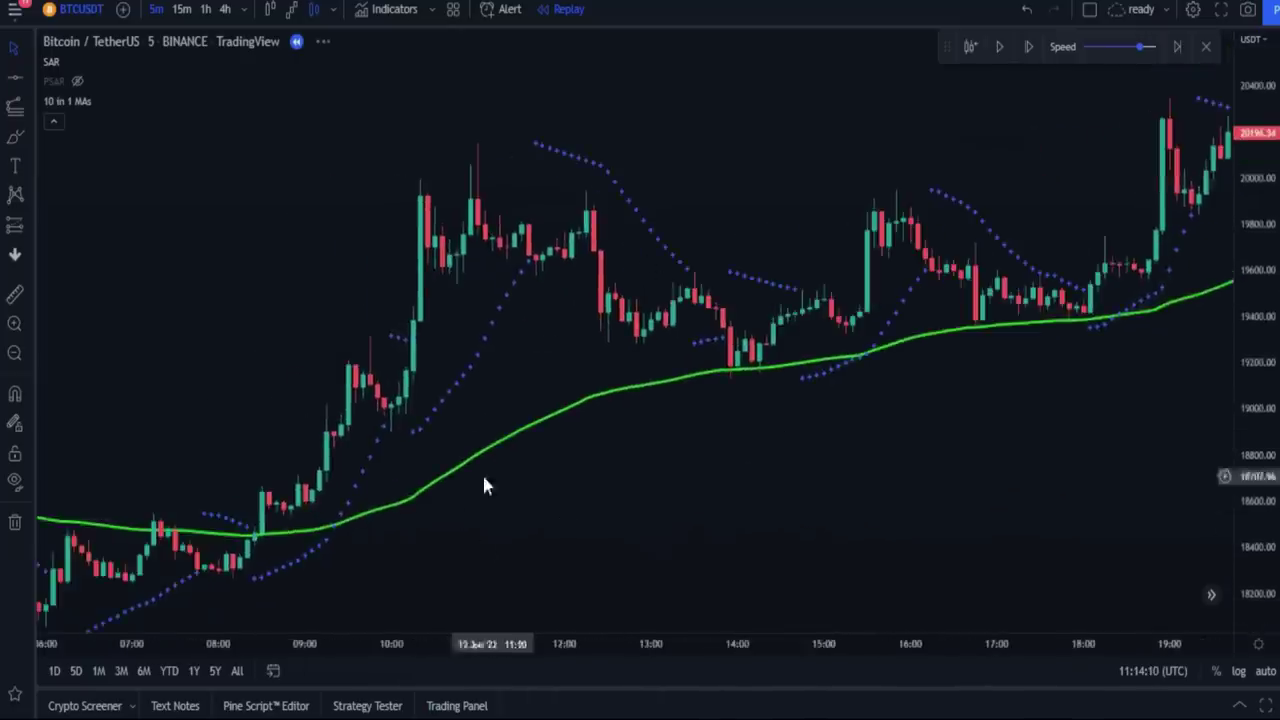
drag(571, 543, 671, 449)
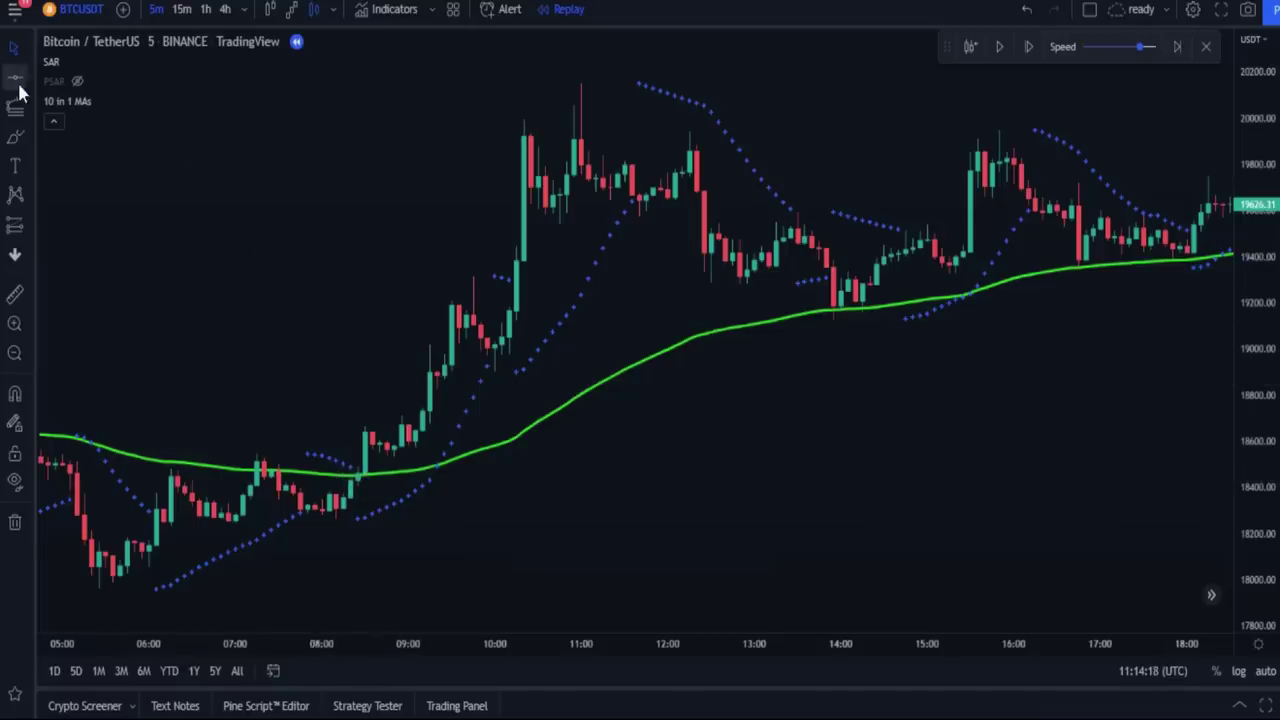
click(352, 472)
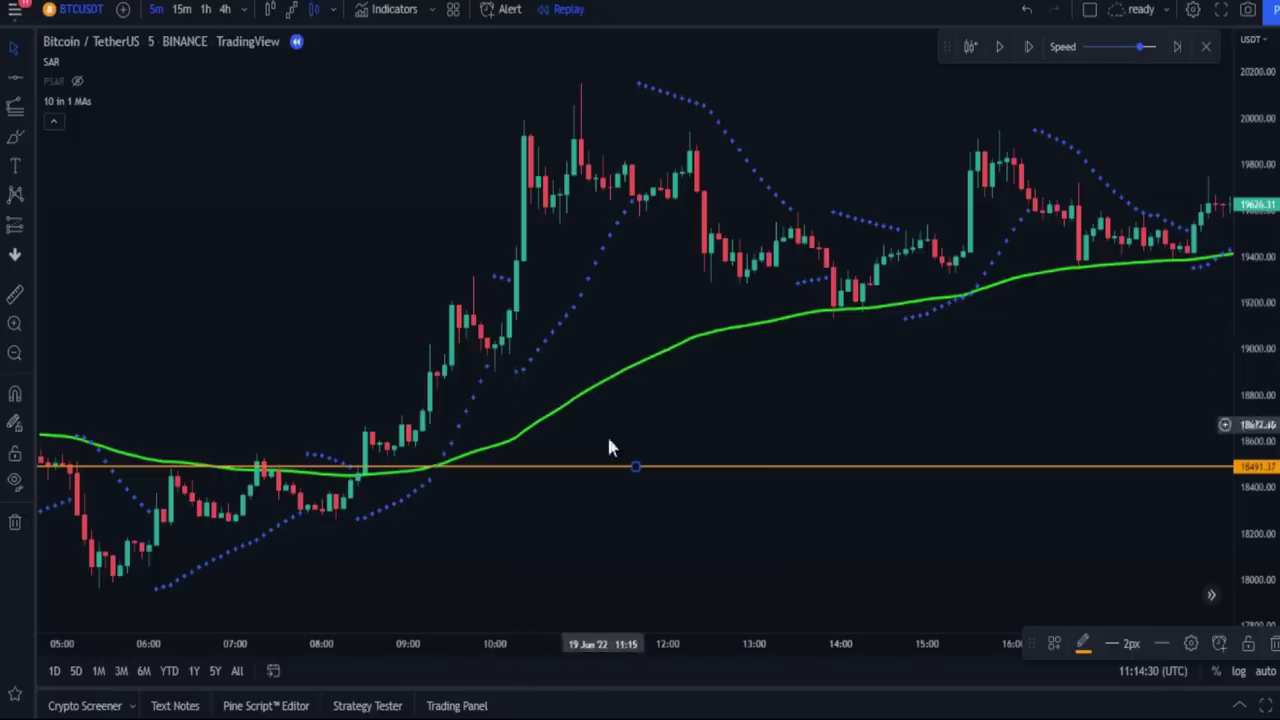
Move the horizontal line to 19510.40 at the last upper SAR dot before 15:00, then to 19517.50 at the one near 18:00
drag(638, 470, 597, 281)
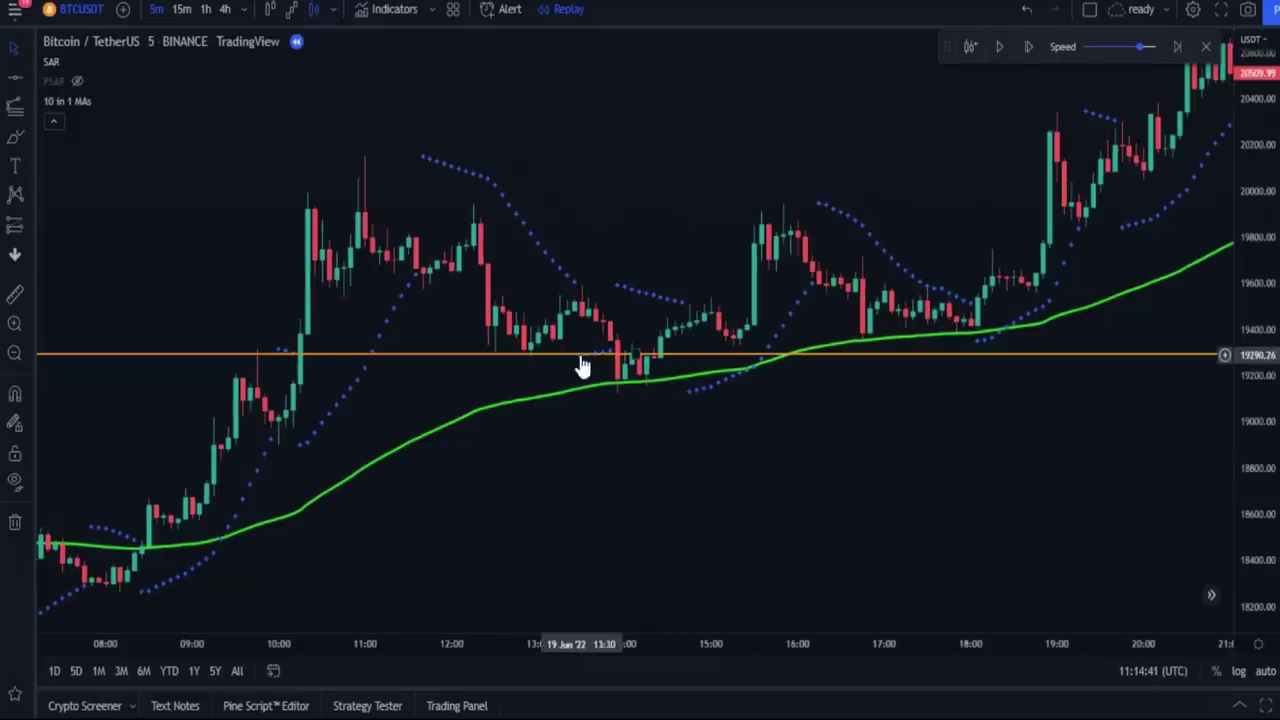
drag(636, 354, 640, 304)
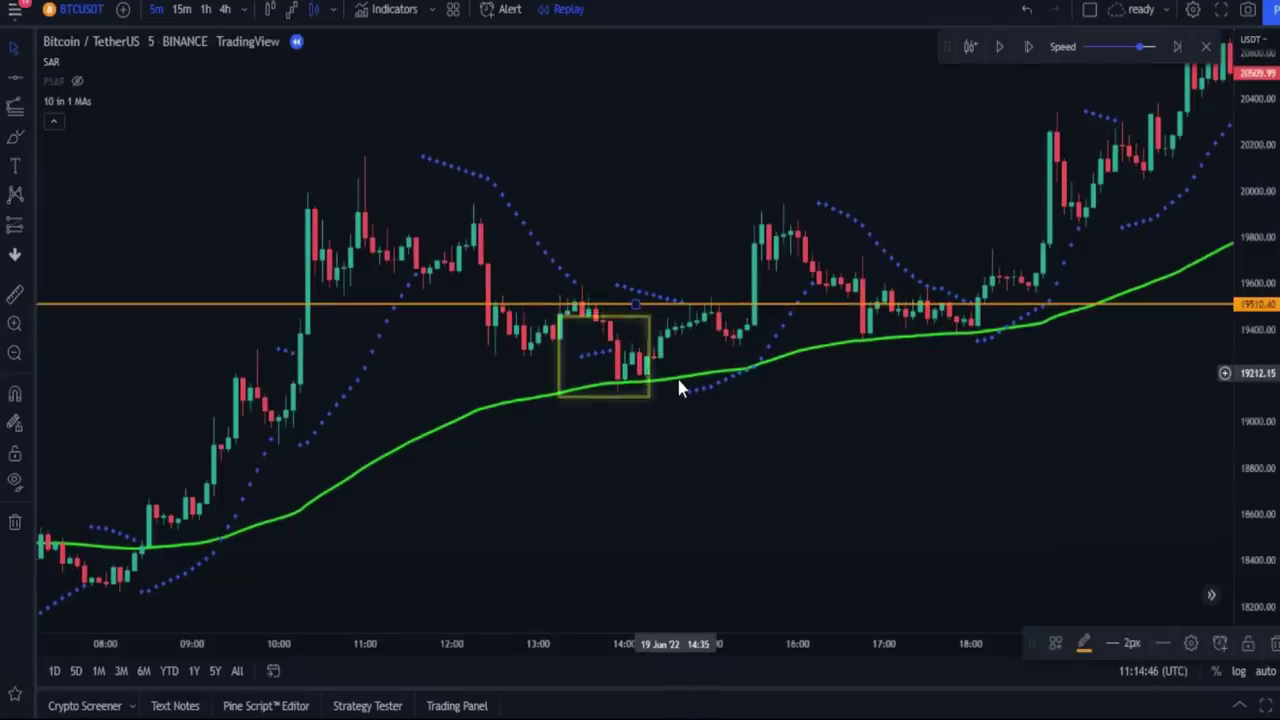
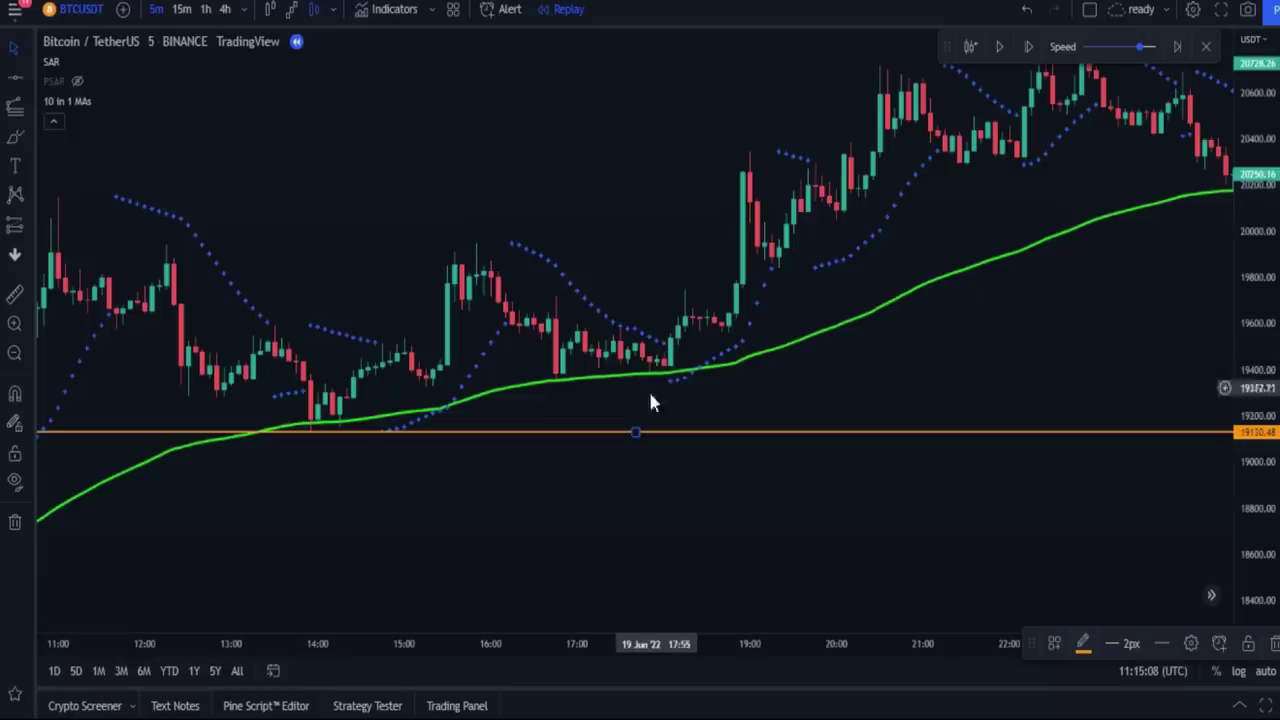
drag(635, 432, 637, 345)
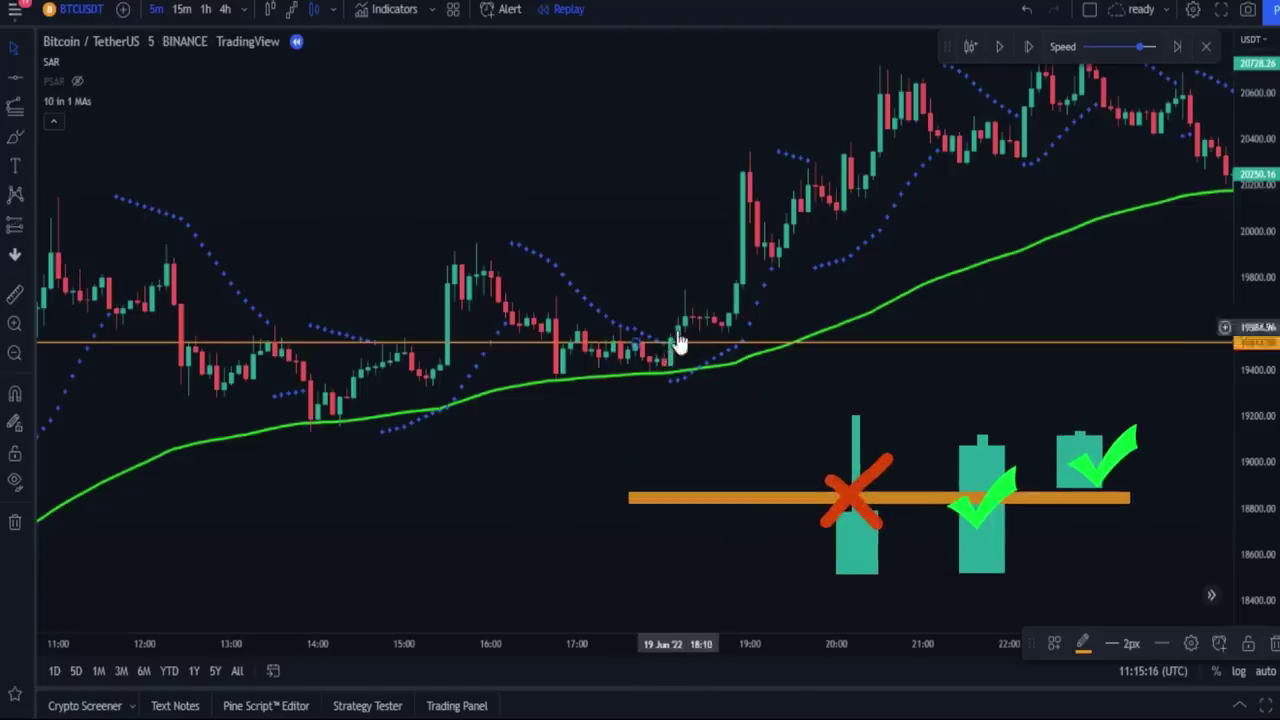
Move the horizontal line to 20302.18 at the last upper SAR dot before 20:00, then to 20501.02 at the one near 22:10
drag(897, 423, 699, 507)
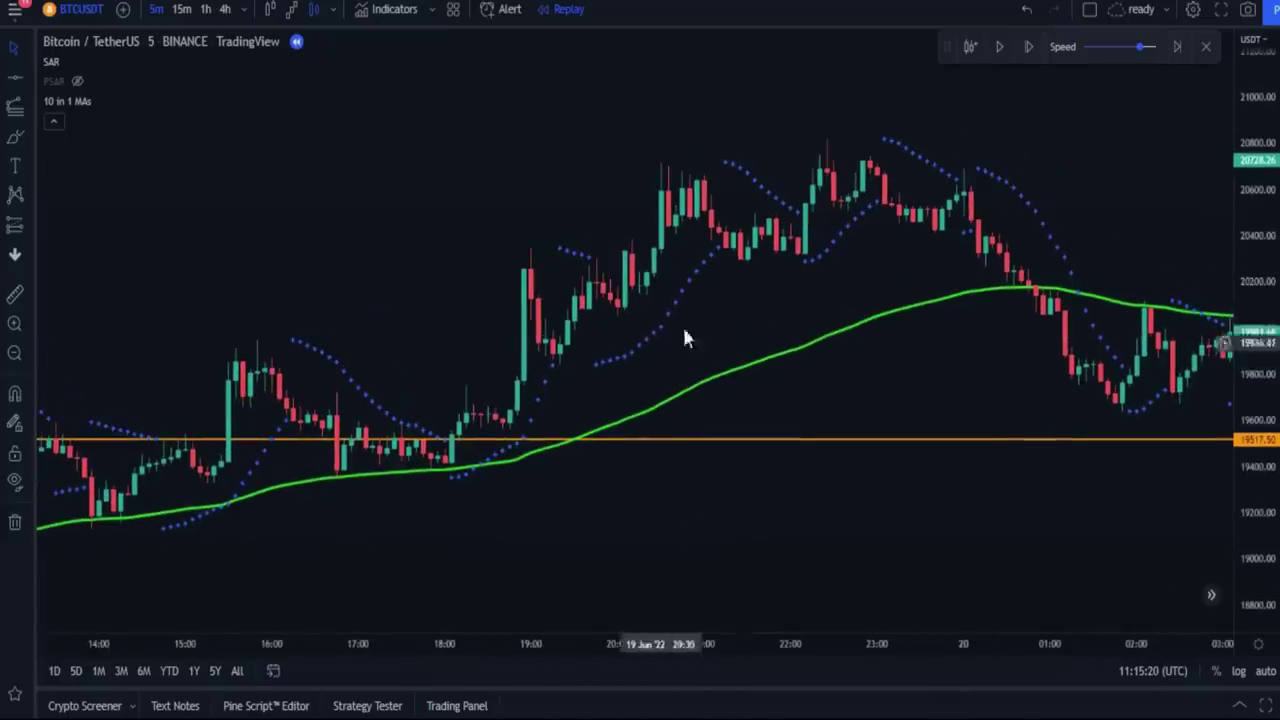
mouse_move(666, 442)
mouse_down()
mouse_move(663, 260)
mouse_move(626, 260)
mouse_up()
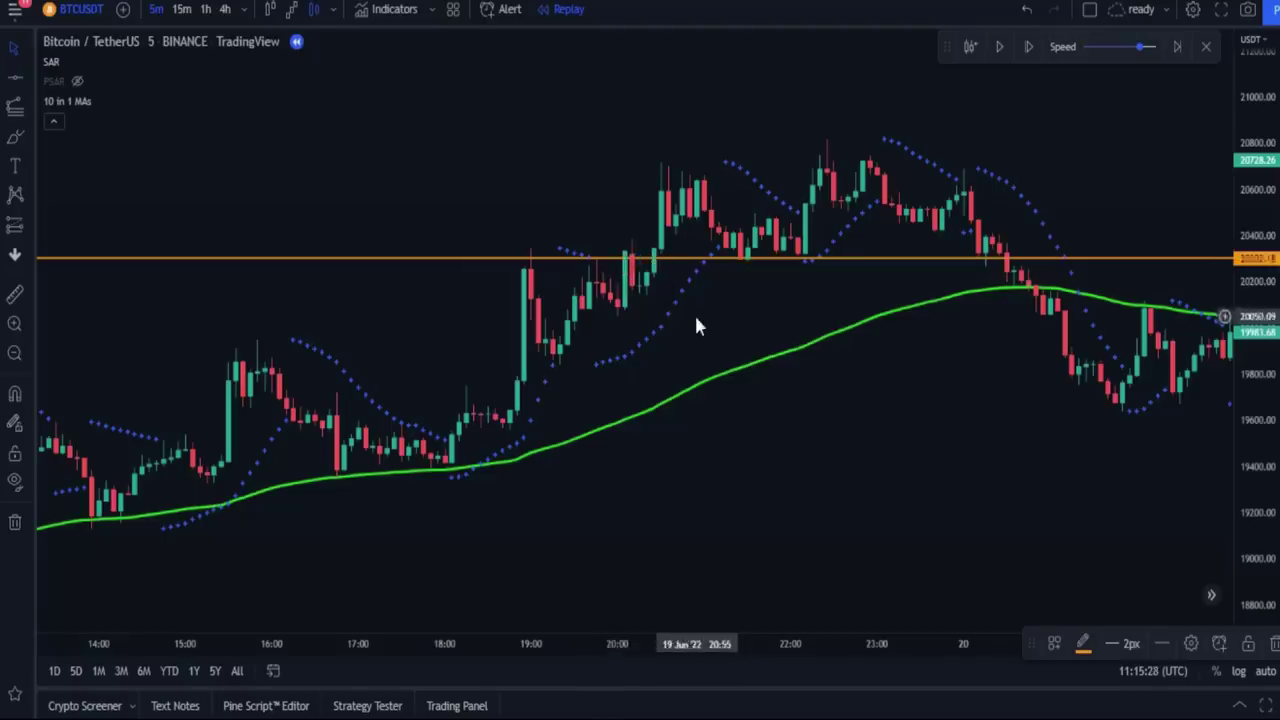
drag(880, 400, 715, 435)
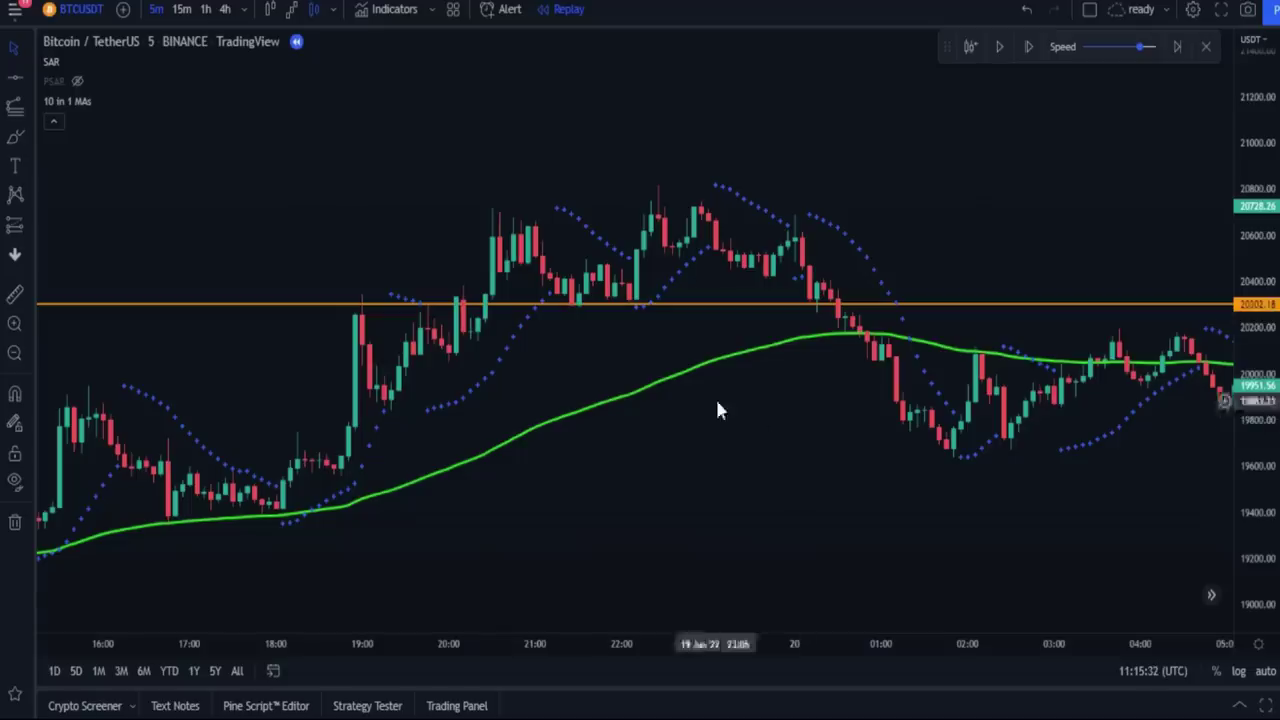
drag(543, 303, 554, 258)
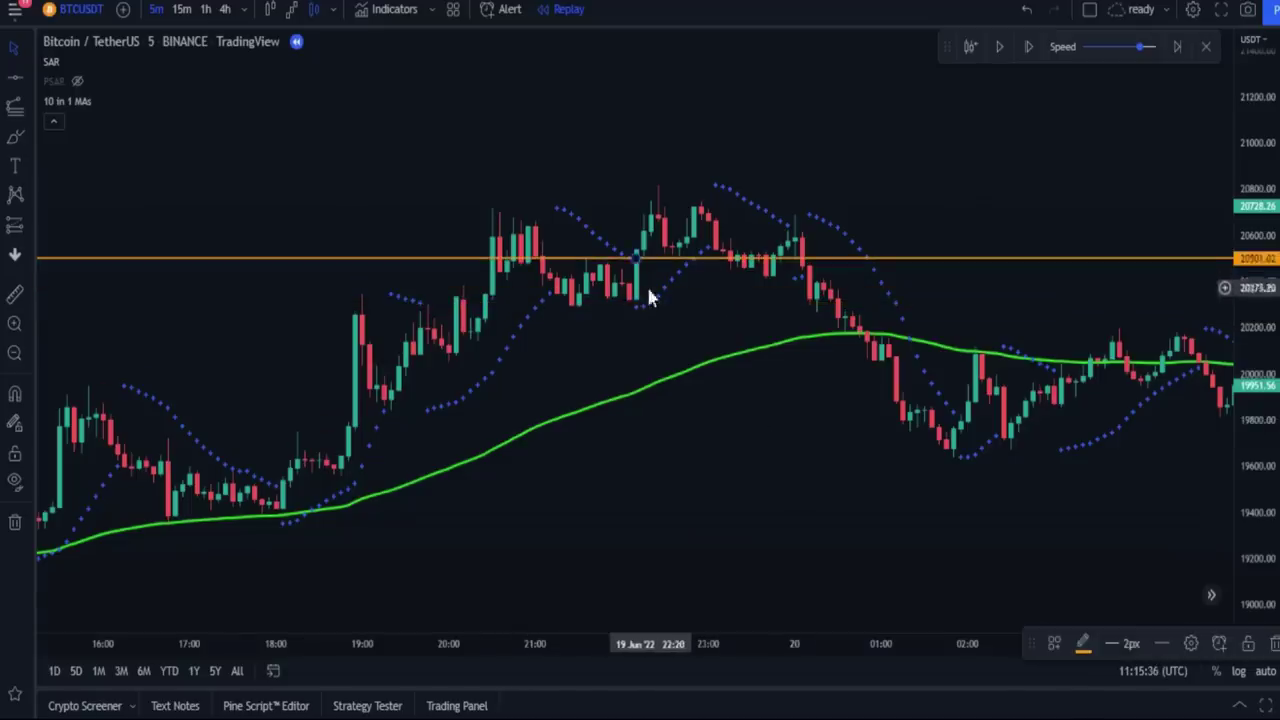
Draw a fresh horizontal line at 18299.64 at the last upper SAR dot near 06:00 on 19 Jun, then move it to 18580.14 near 04:30
drag(777, 374, 668, 386)
drag(766, 273, 737, 451)
mouse_move(631, 446)
mouse_down()
mouse_move(666, 223)
mouse_move(666, 240)
mouse_up()
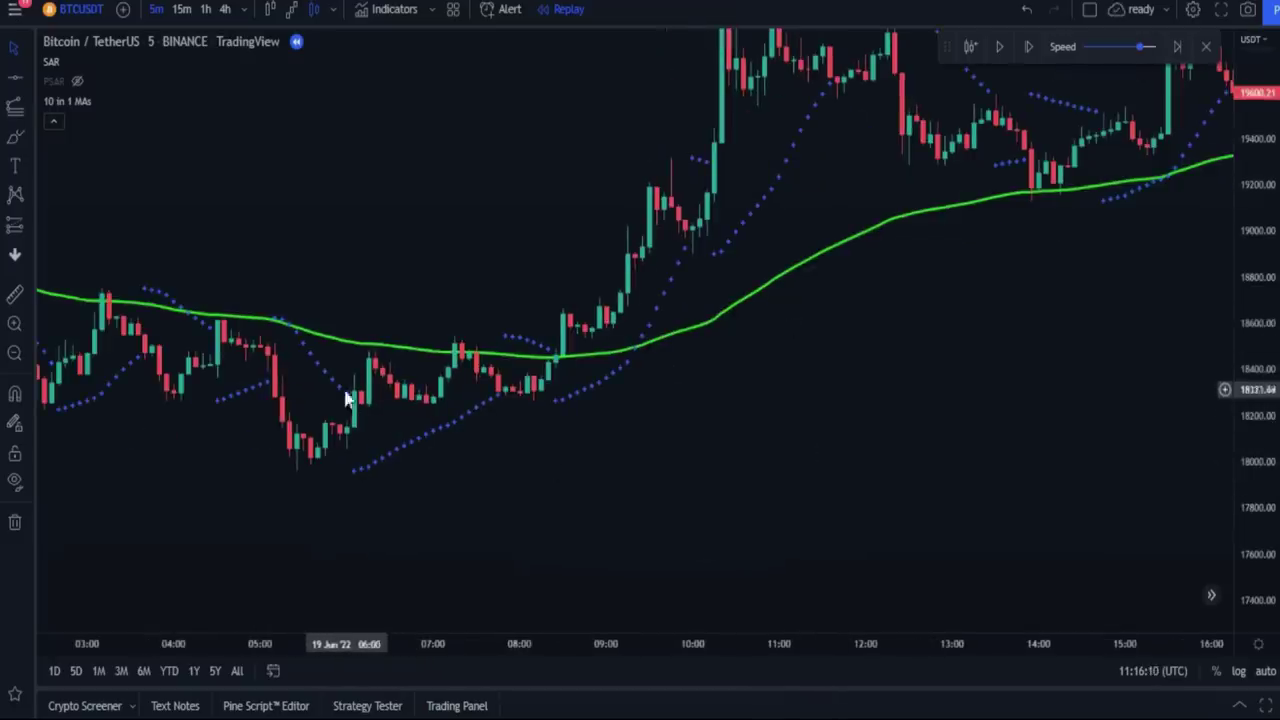
key(alt+h)
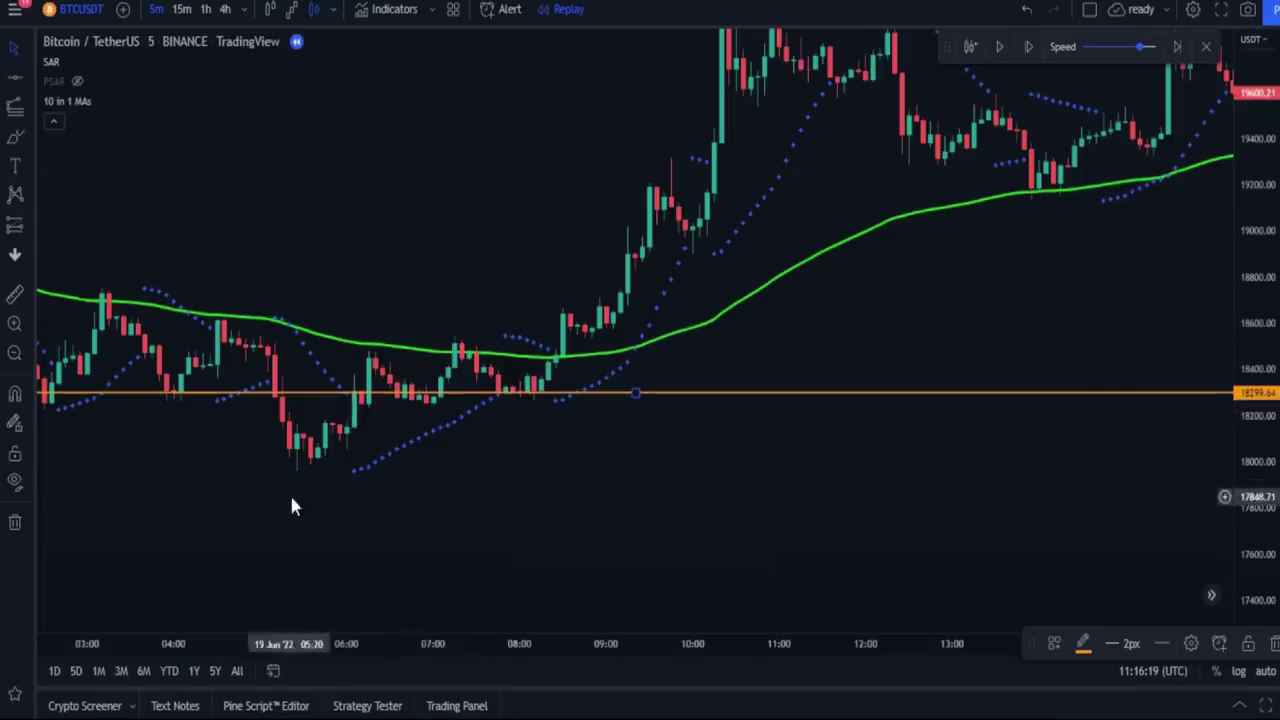
drag(291, 503, 518, 487)
drag(462, 382, 437, 317)
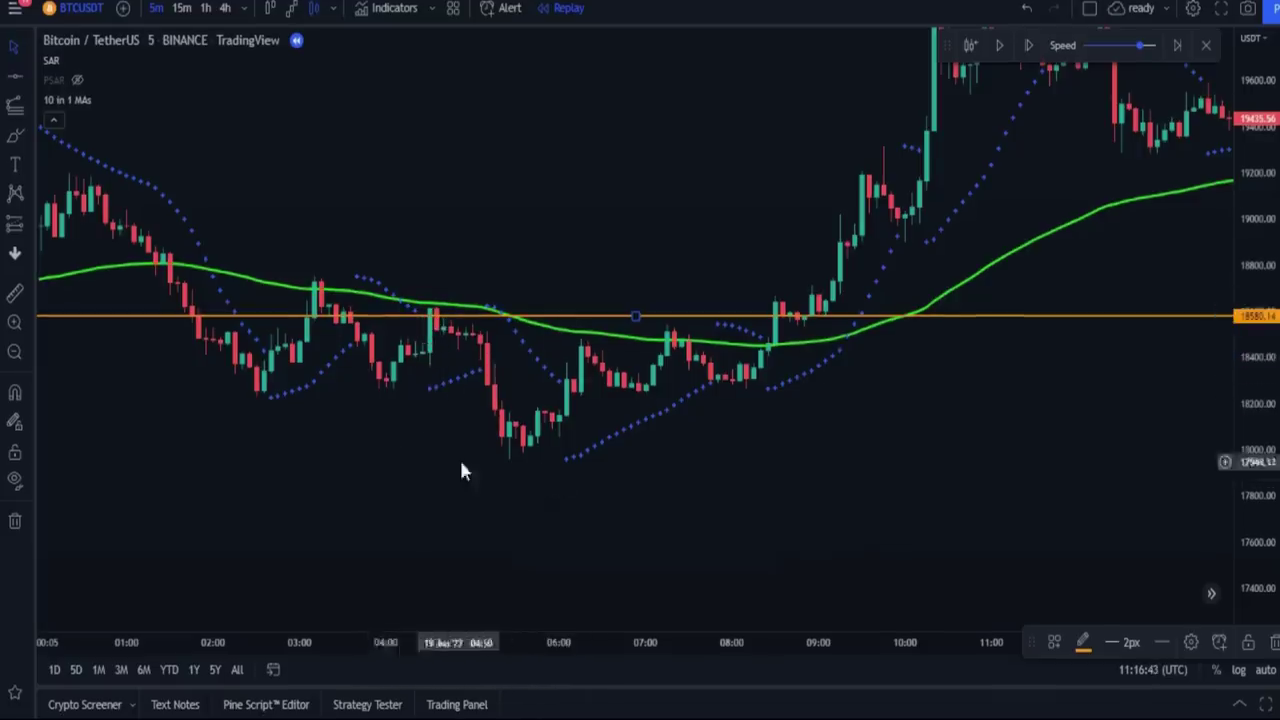
Remove the horizontal line and return the chart to the evening of 19 Jun
drag(306, 451, 789, 414)
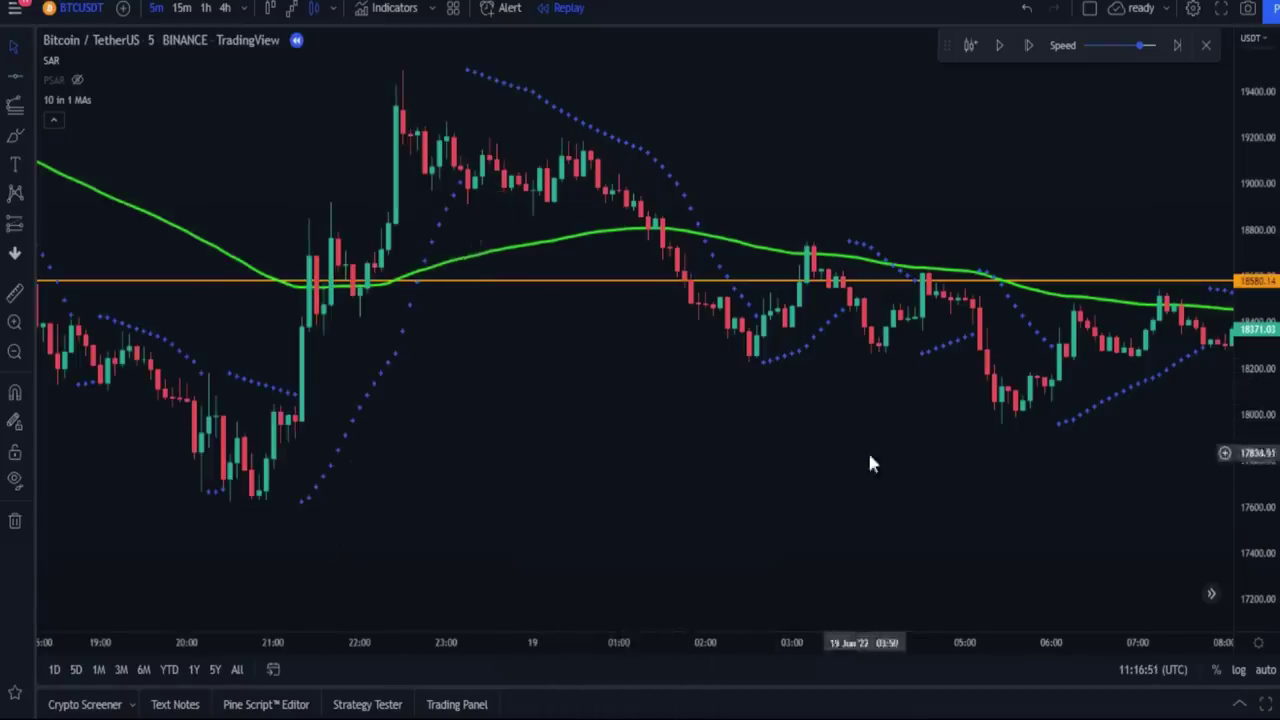
drag(869, 460, 403, 460)
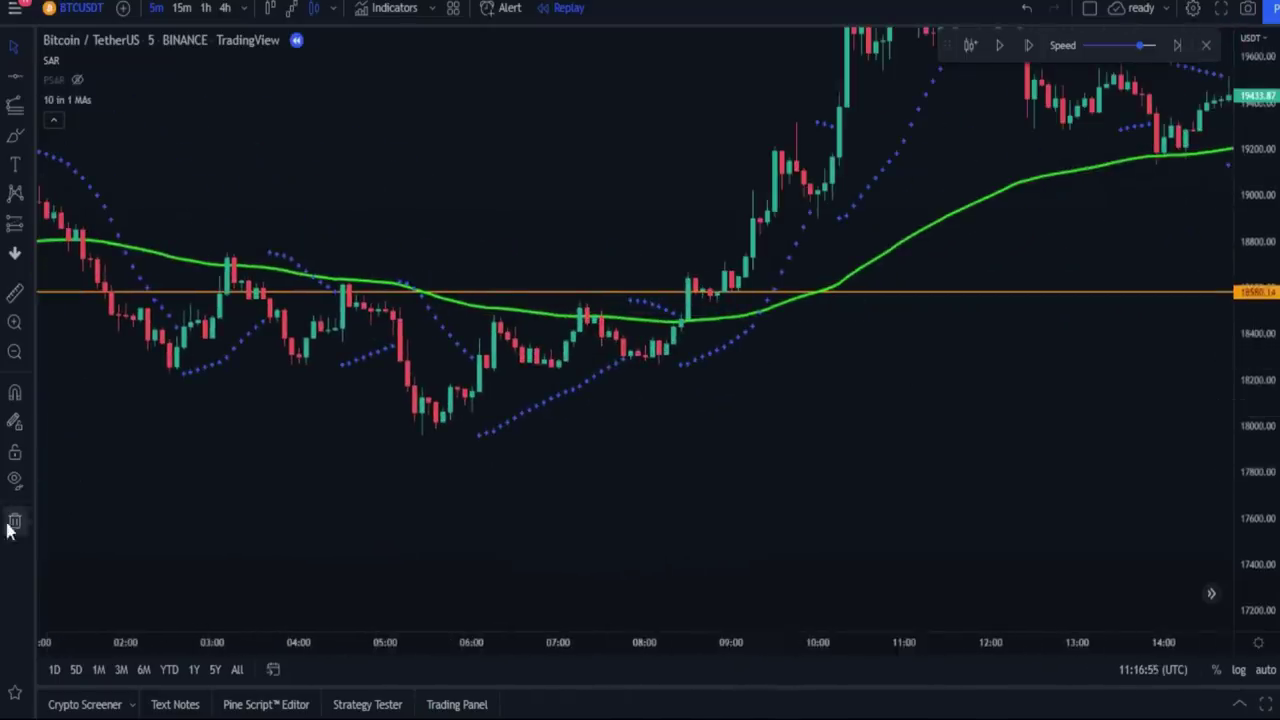
scroll(803, 406, right, 10)
scroll(981, 310, right, 10)
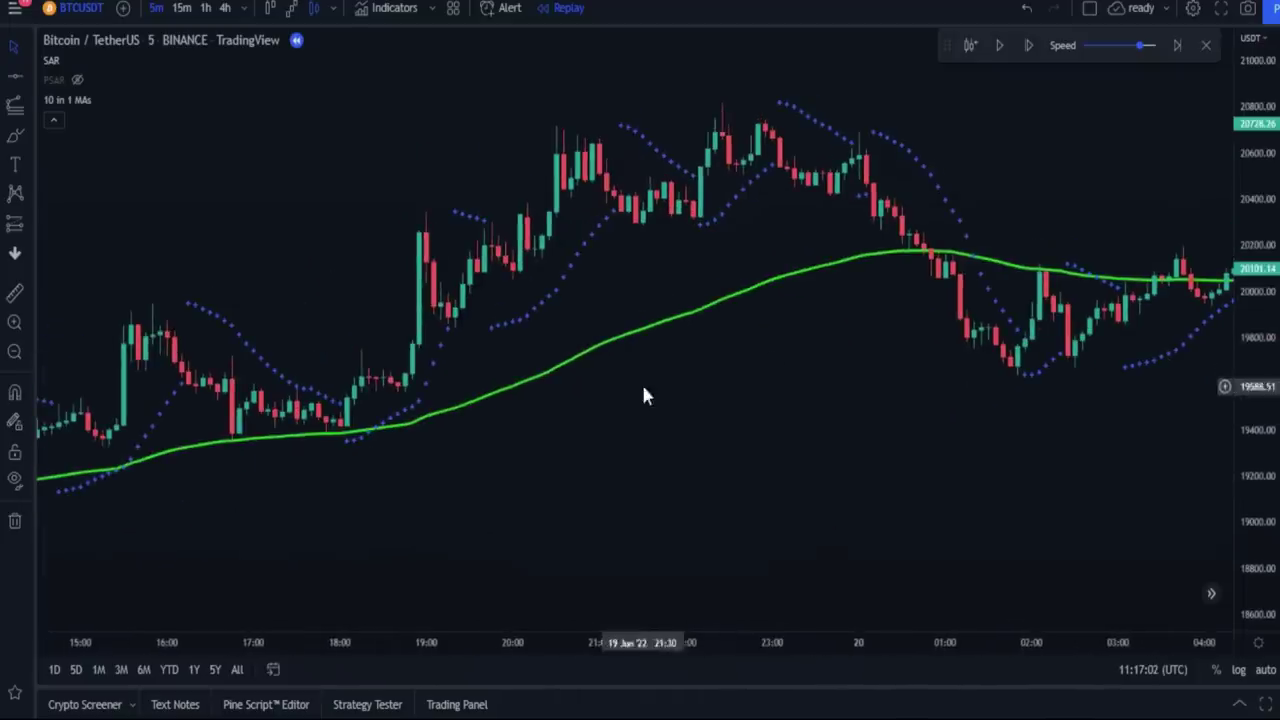
Add the community script Squeeze Momentum Indicator [LazyBear] to the chart
click(404, 10)
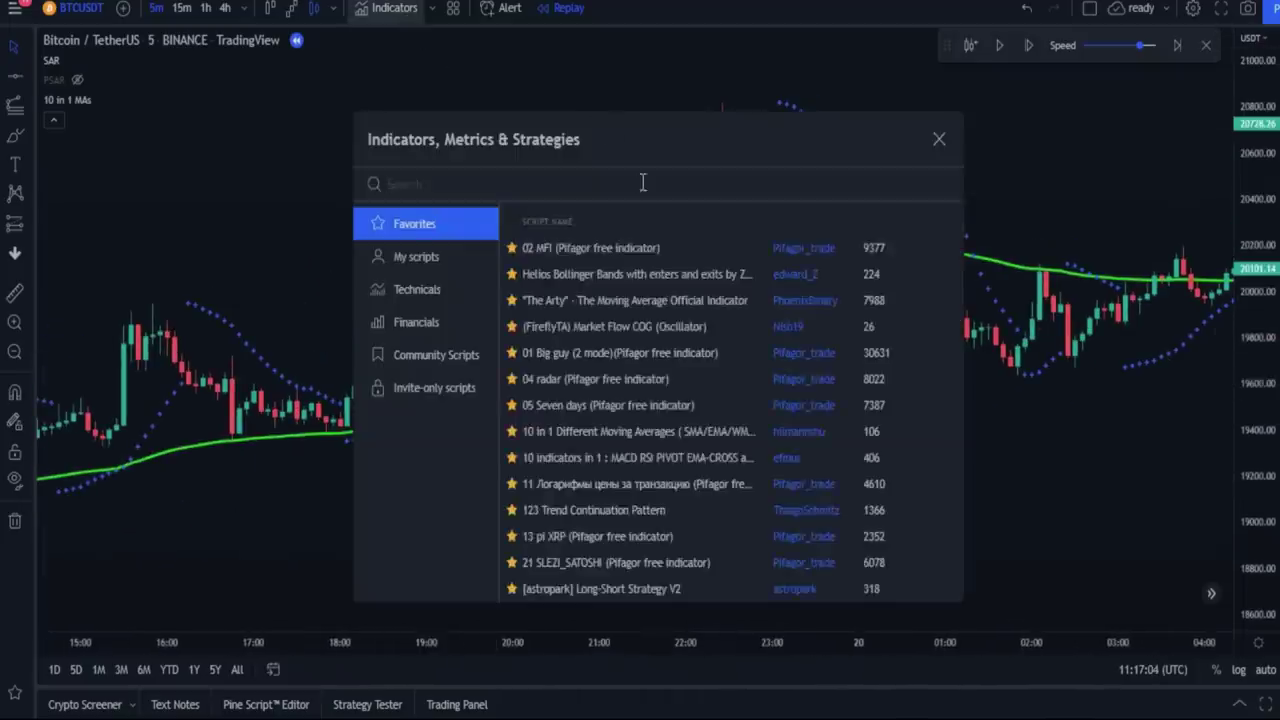
text(s)
text(q)
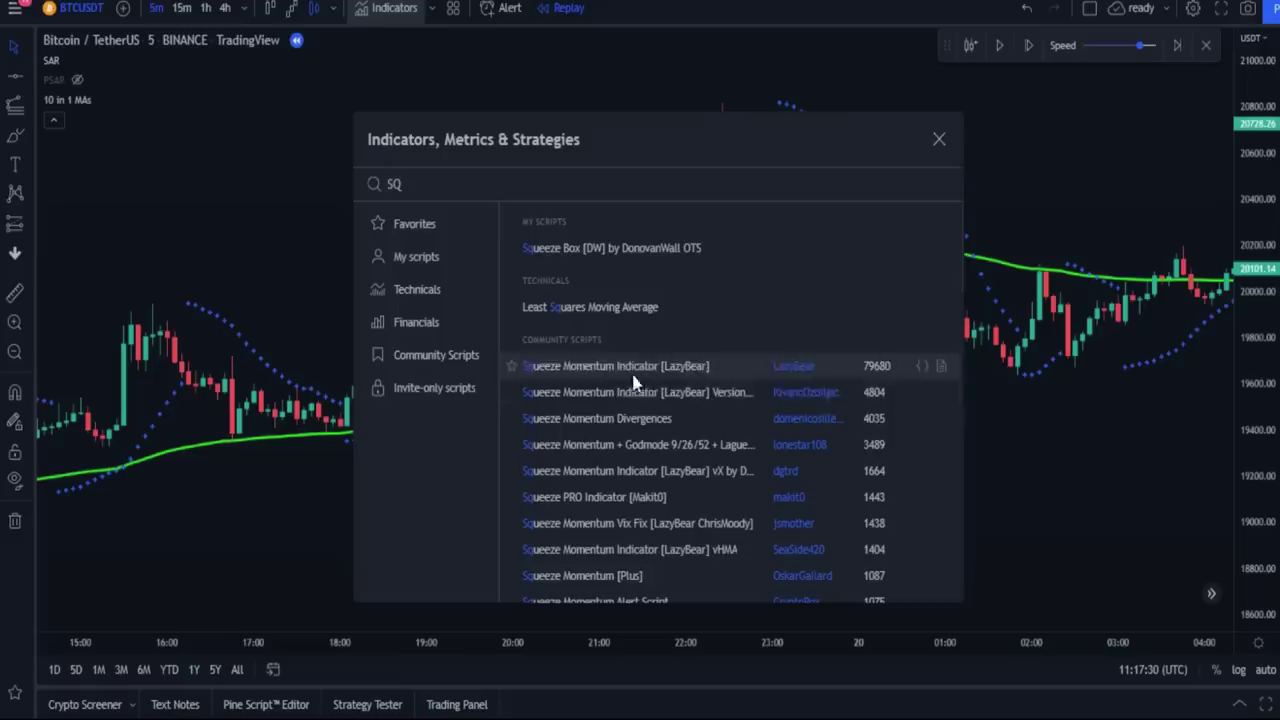
click(436, 355)
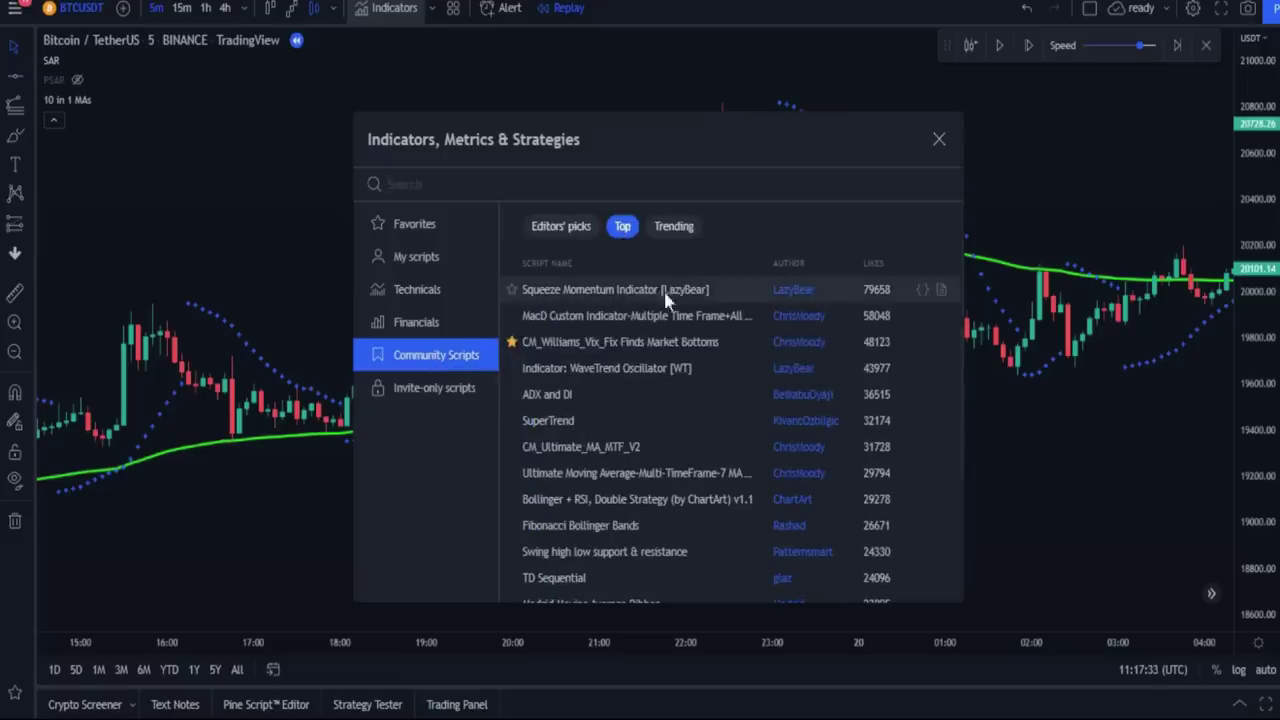
click(592, 288)
click(939, 139)
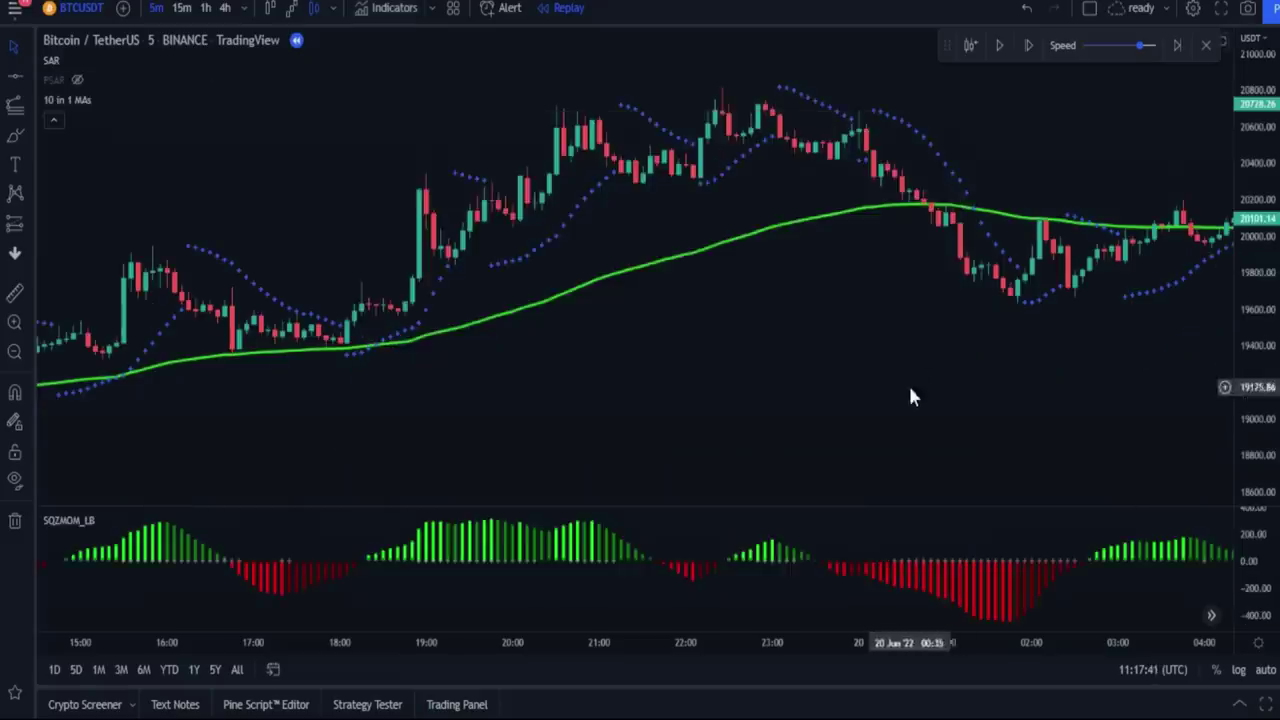
Draw a horizontal line at 19601.72 at the last upper SAR dot near 13:30 on 19 Jun
drag(910, 397, 810, 404)
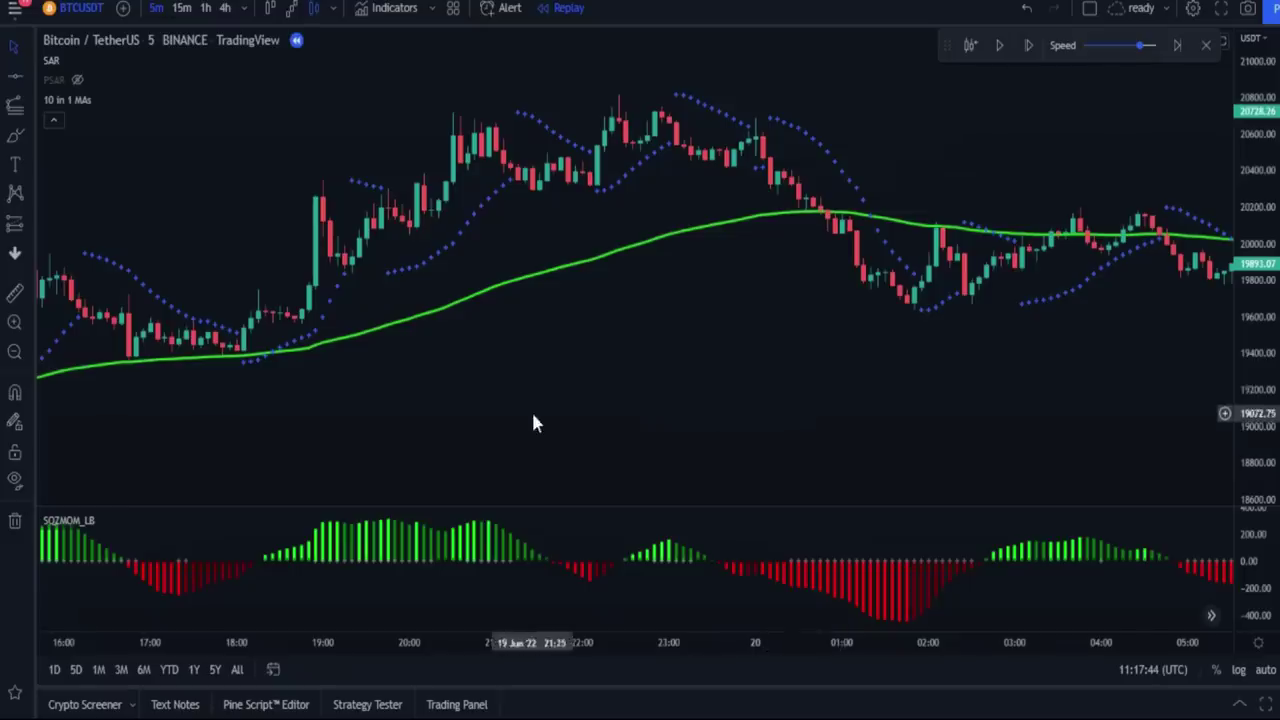
scroll(531, 423, left, 3)
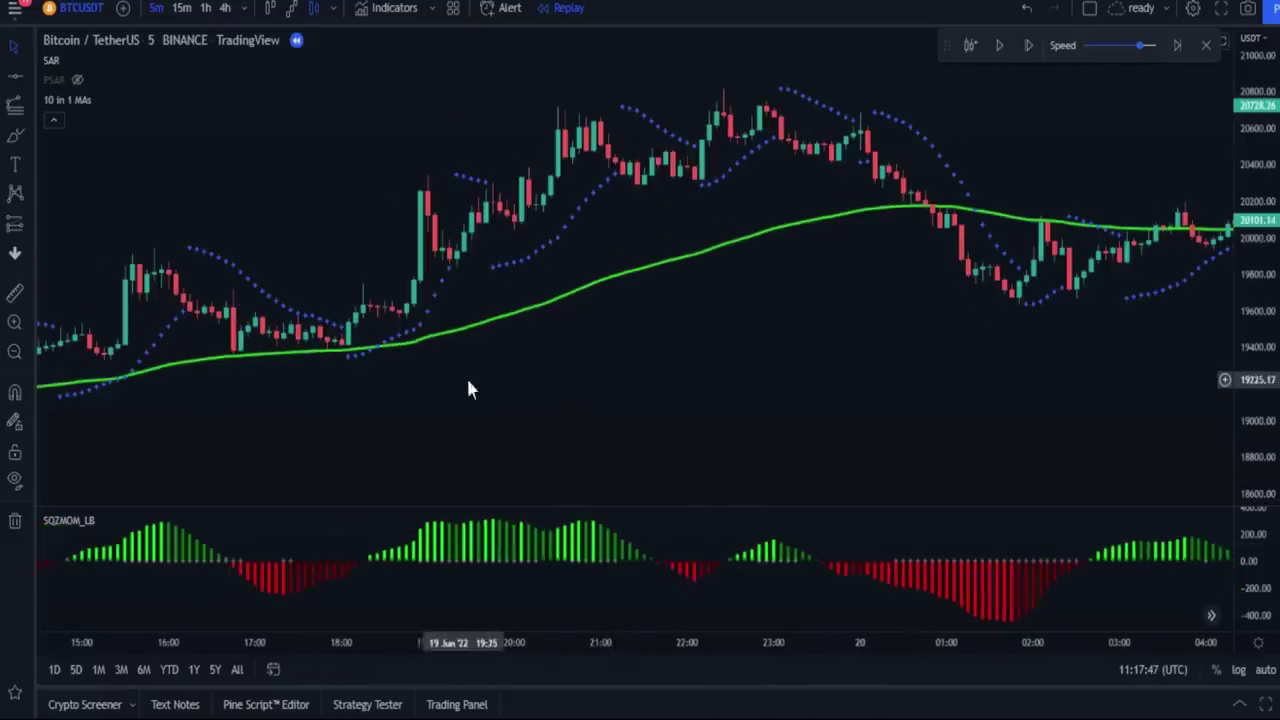
drag(469, 389, 831, 337)
drag(394, 388, 526, 374)
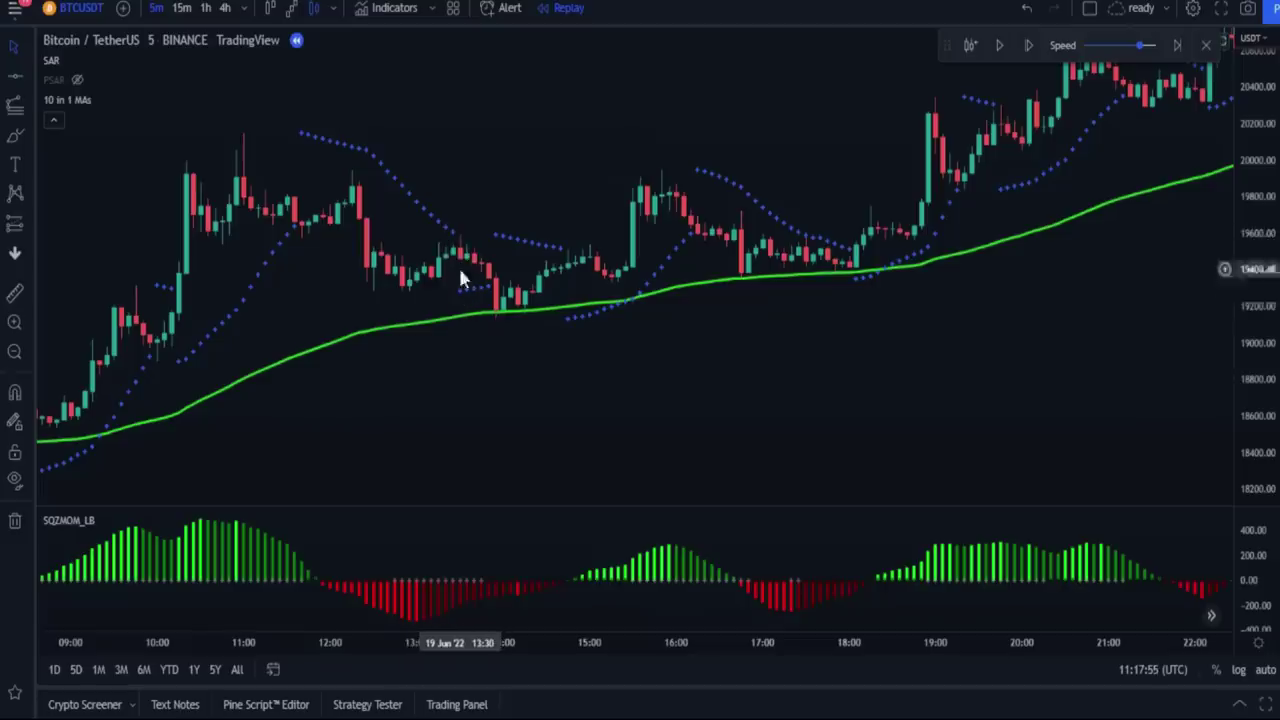
mouse_move(53, 105)
click(17, 77)
click(456, 232)
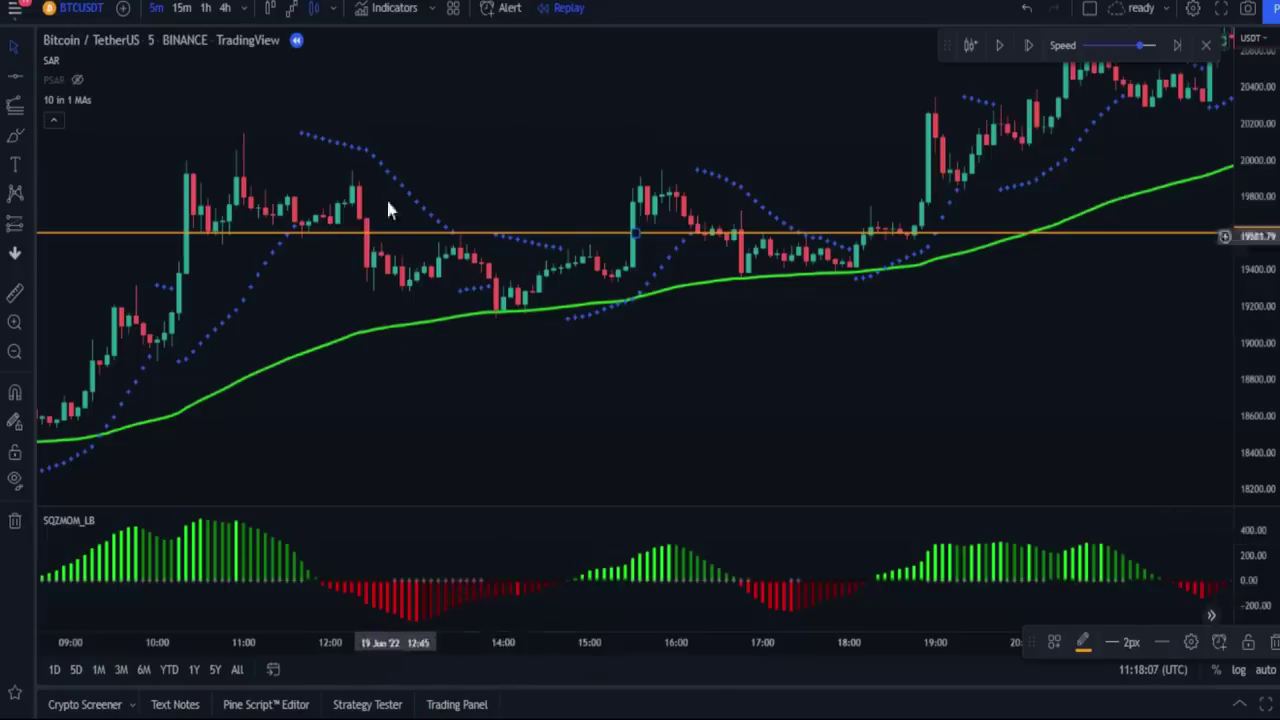
Move the horizontal line to 19521.03 at the last upper SAR dot near 18:00 on 19 Jun
scroll(800, 317, right, 5)
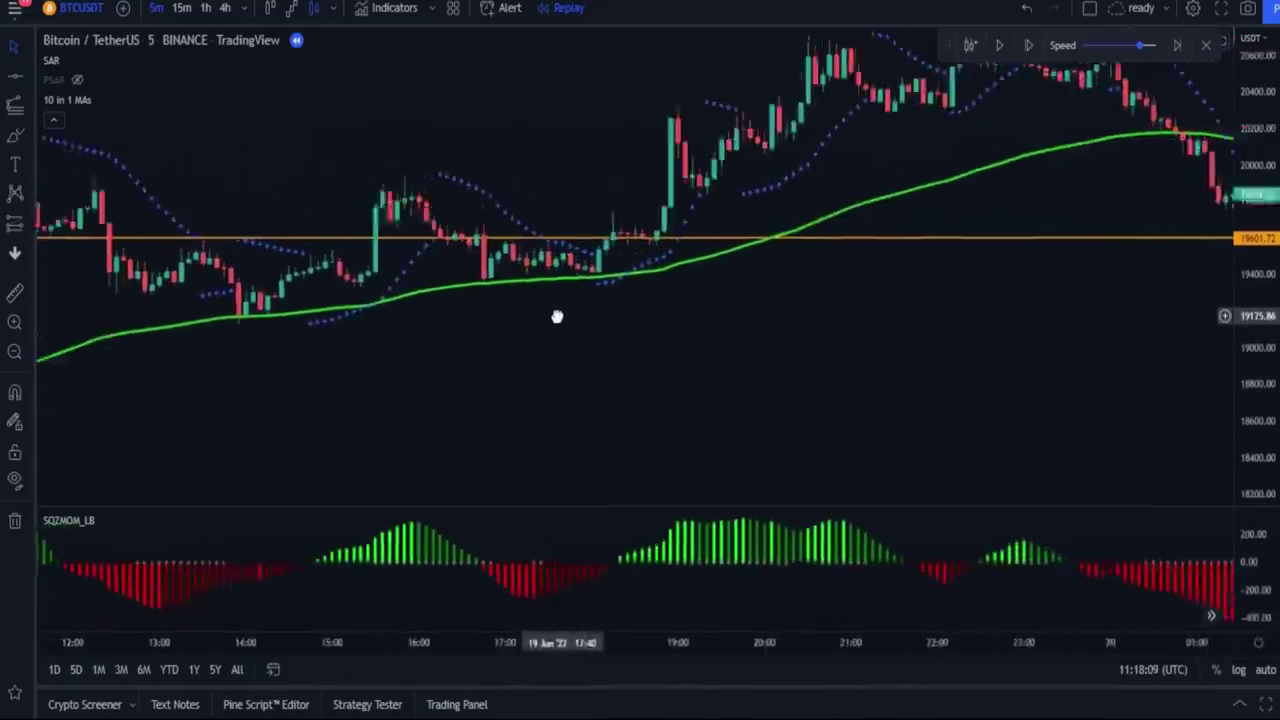
drag(651, 323, 511, 371)
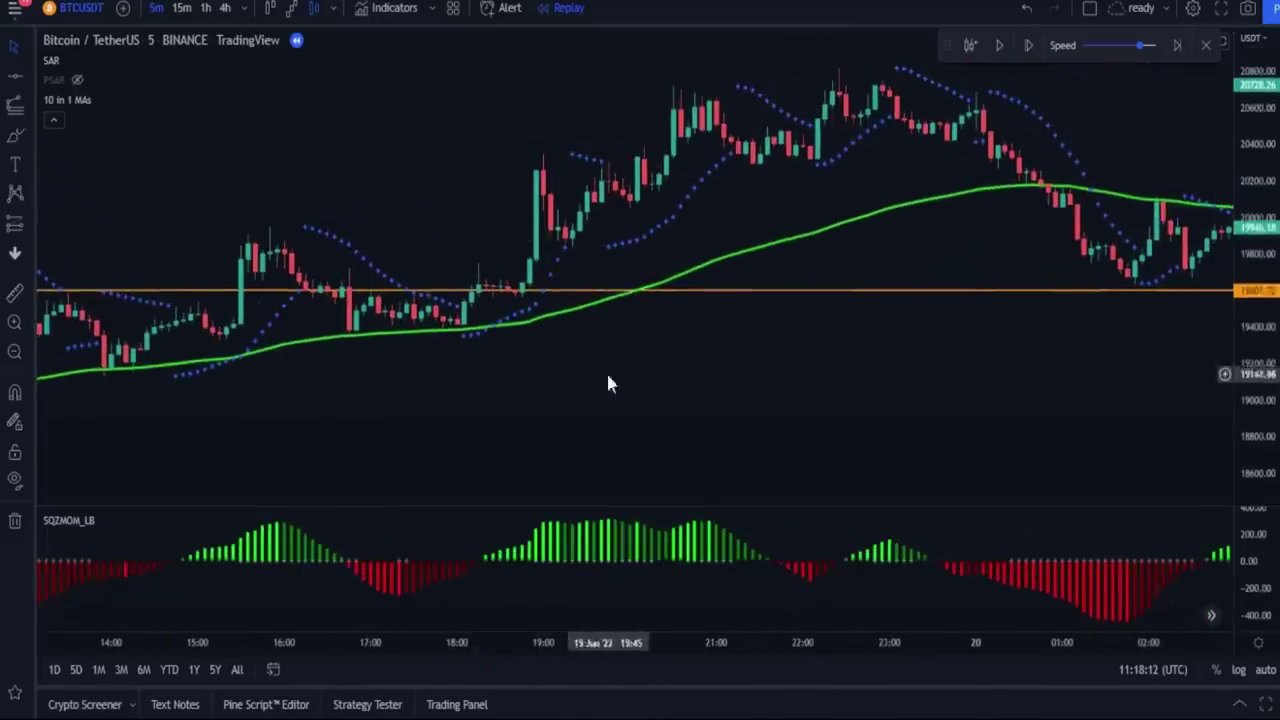
drag(656, 293, 656, 287)
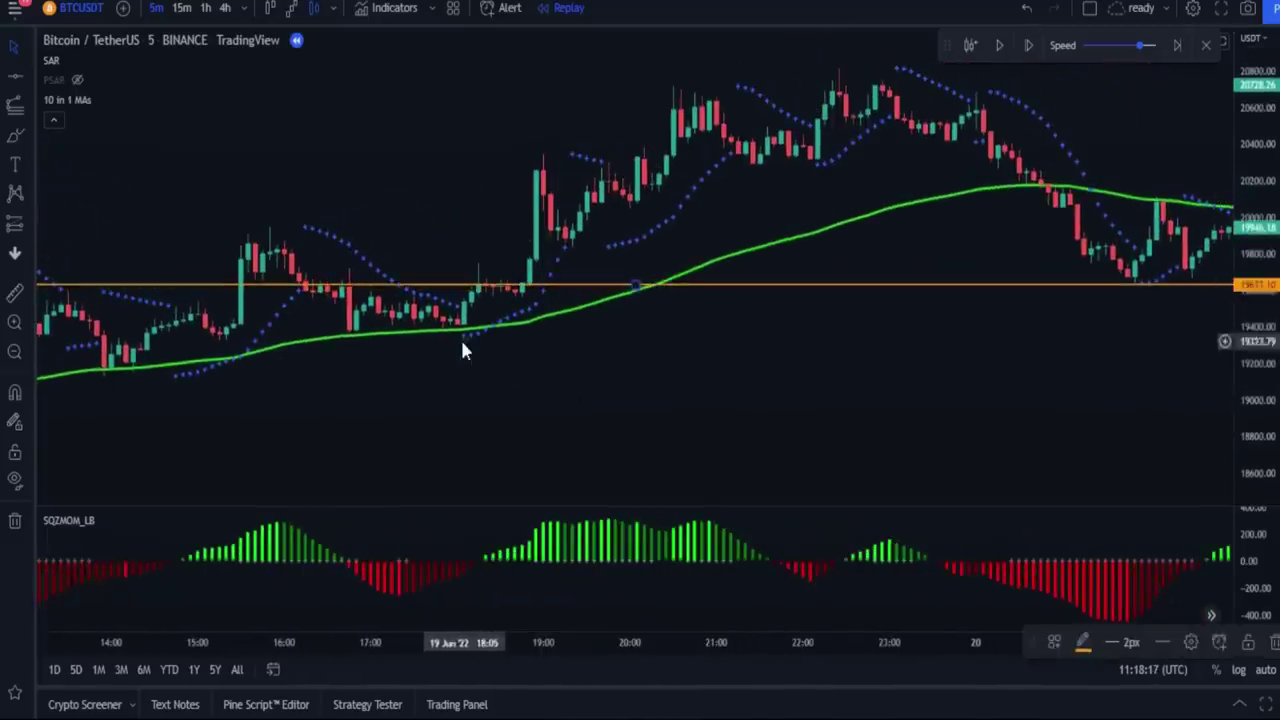
drag(506, 287, 518, 305)
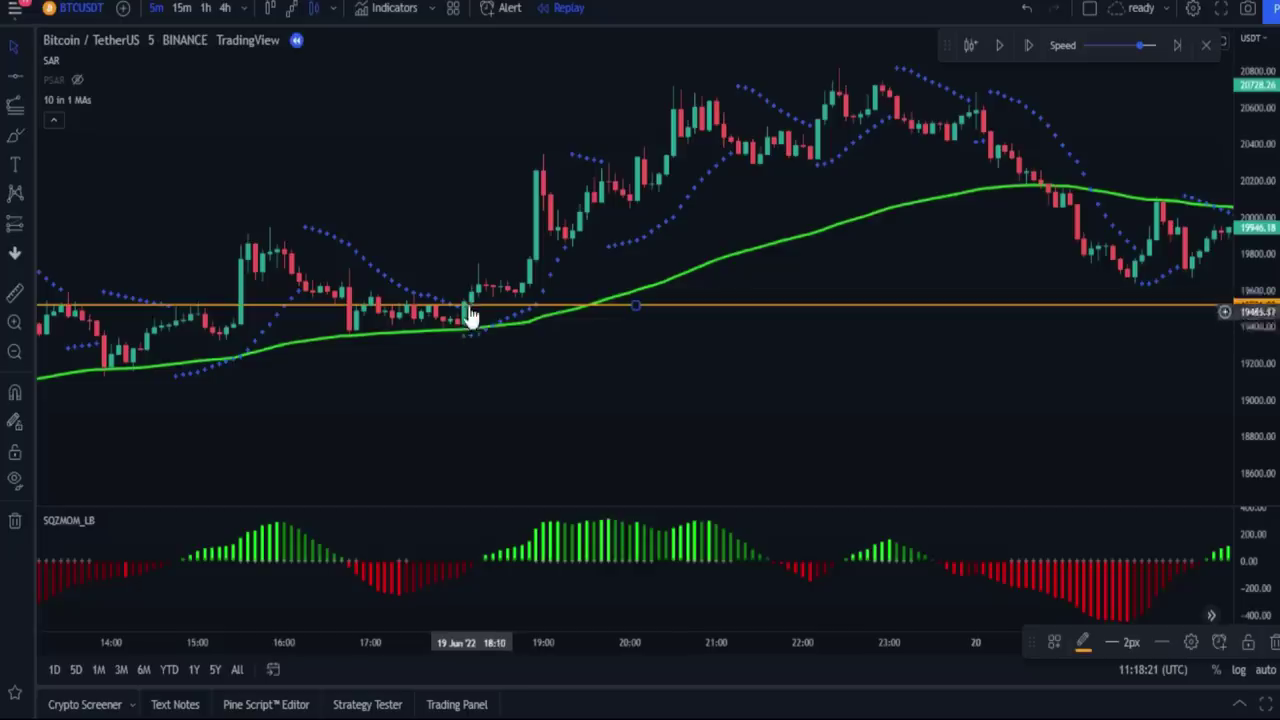
Switch the cursor to a crosshair and line it up with the 18:15 bar of the Squeeze Momentum histogram
click(30, 46)
click(57, 44)
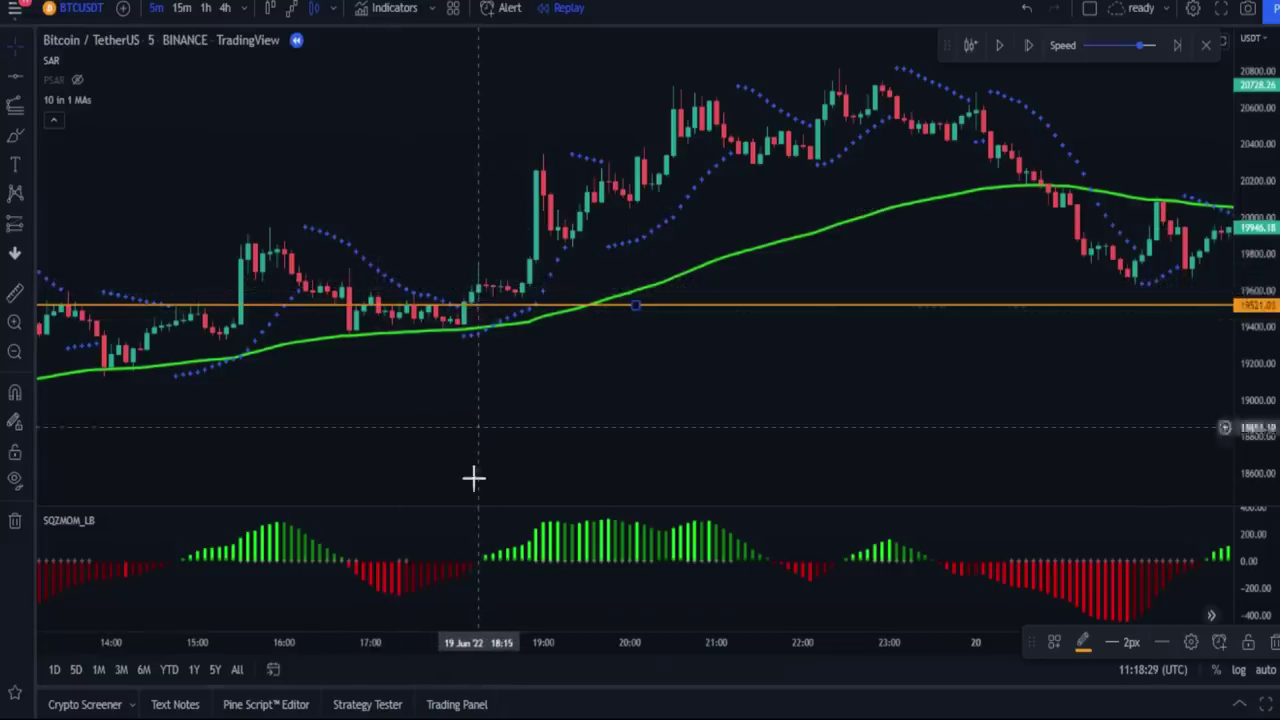
double_click(480, 565)
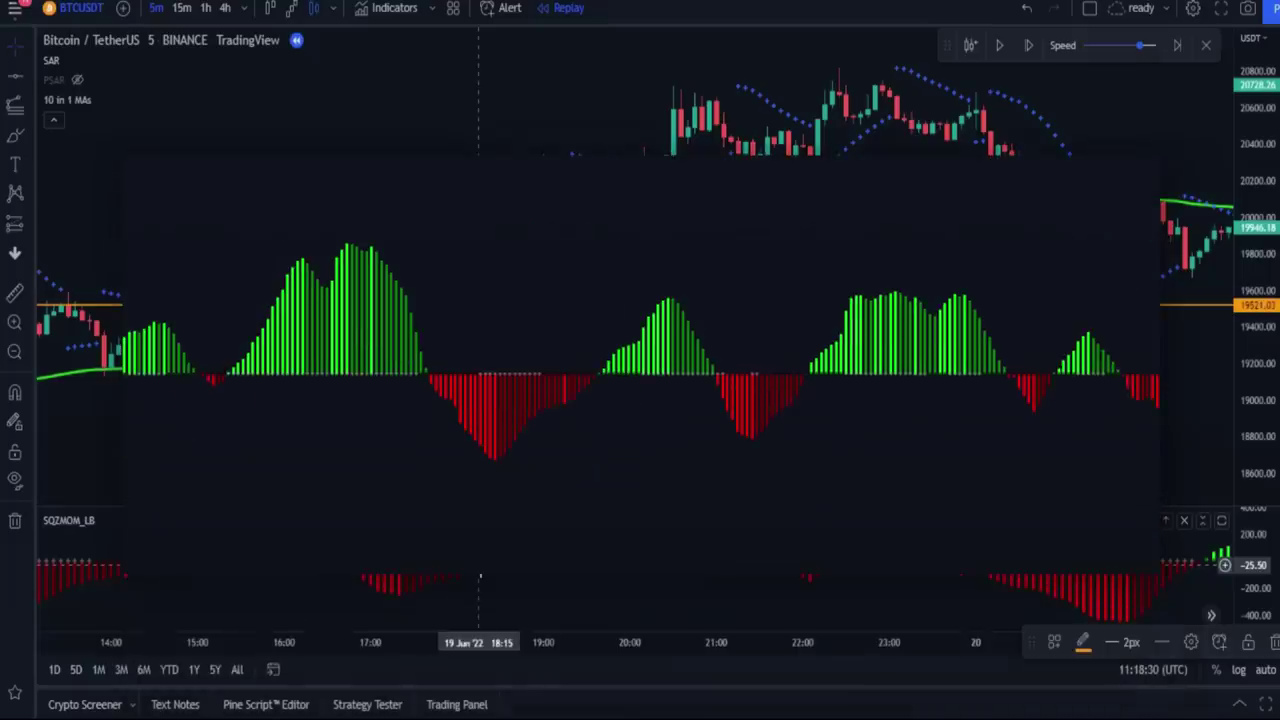